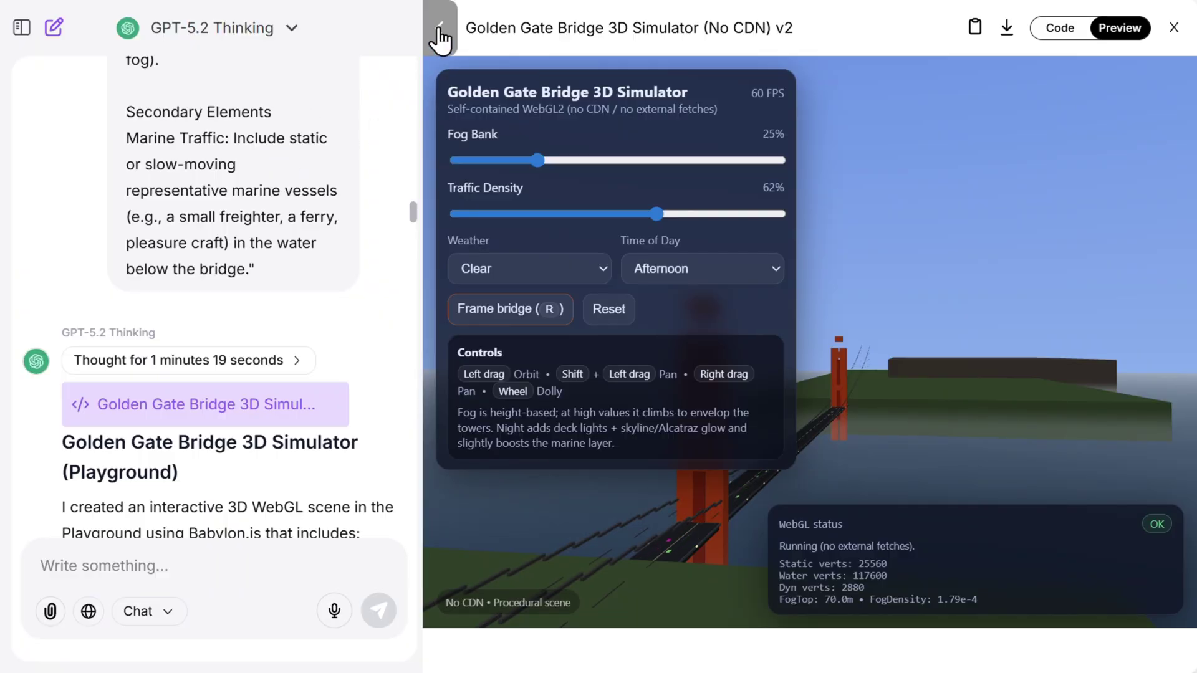
- Widen GPT-5.2's bridge preview, orbit the camera and raise traffic density to 86%
{"action": "left_click", "coordinate": [440, 31]}
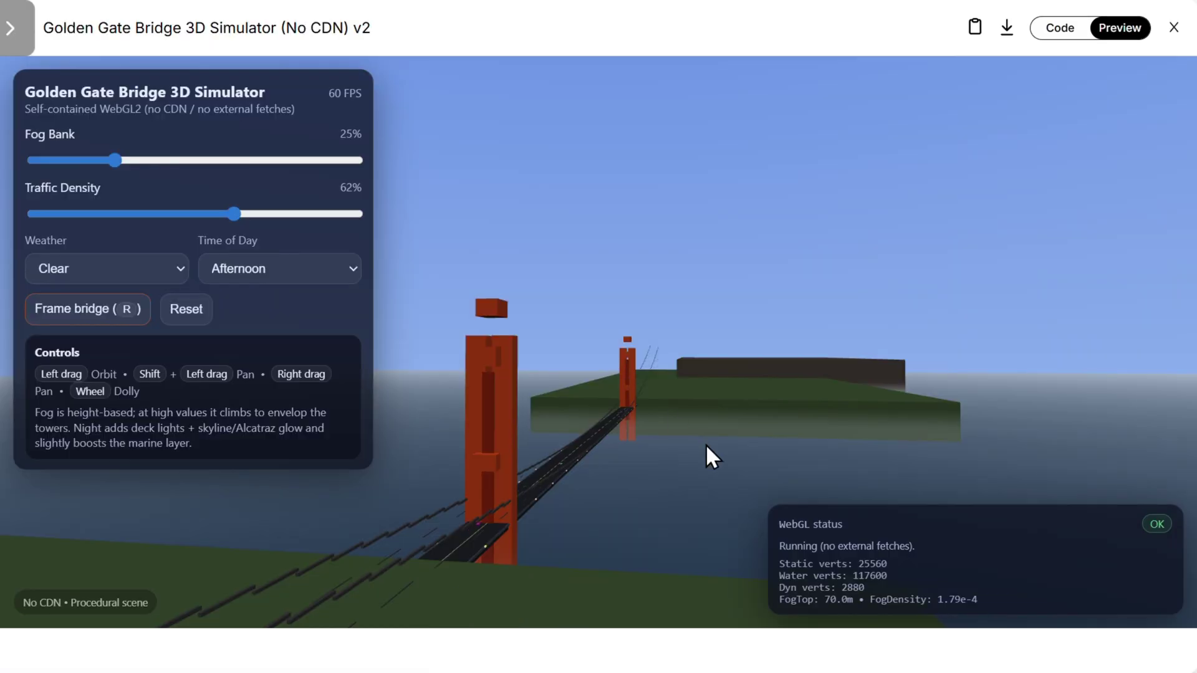
{"action": "left_click_drag", "start_coordinate": [706, 444], "coordinate": [677, 455]}
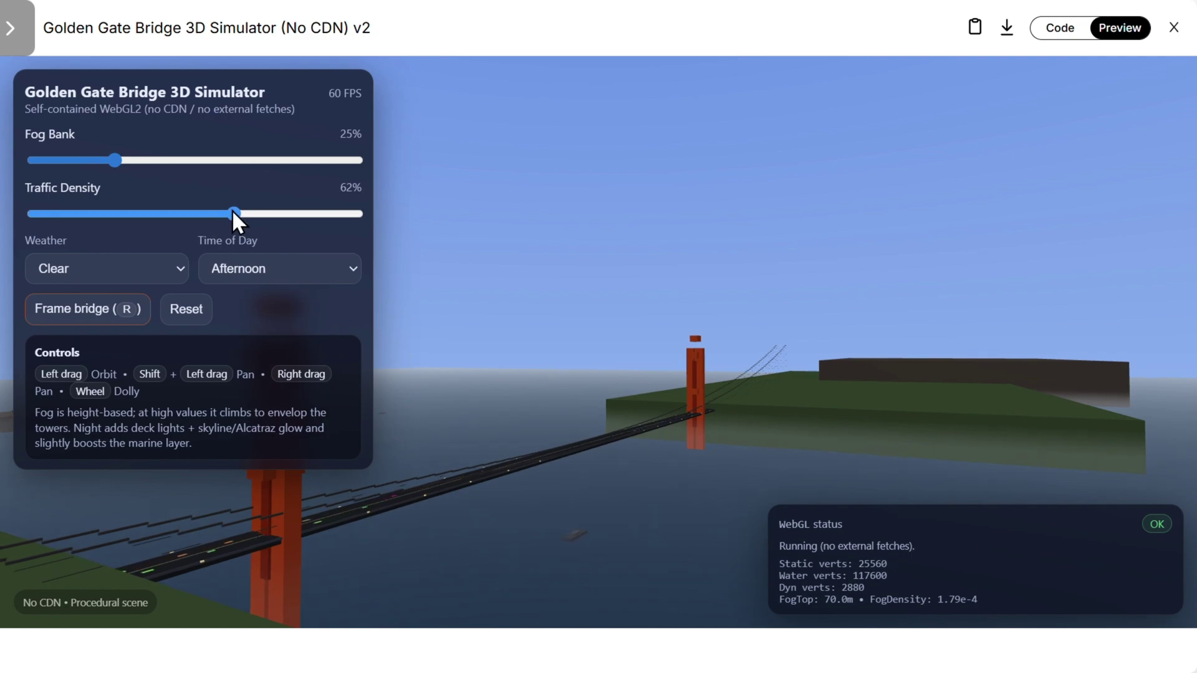
{"action": "left_click_drag", "start_coordinate": [234, 213], "coordinate": [312, 213]}
{"action": "left_click_drag", "start_coordinate": [480, 351], "coordinate": [528, 472]}
- Try different fog bank levels, settle on 34%, and move the view closer to the bridge deck
{"action": "left_click_drag", "start_coordinate": [170, 162], "coordinate": [80, 162]}
{"action": "left_click_drag", "start_coordinate": [578, 474], "coordinate": [559, 500]}
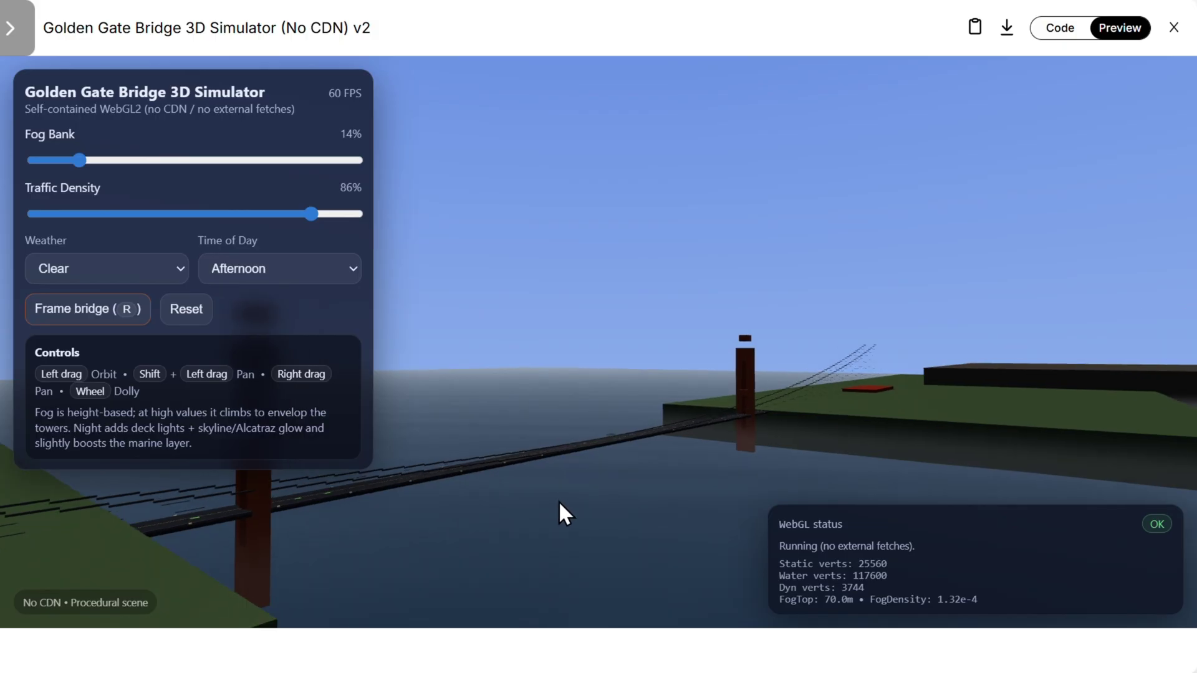
{"action": "left_click", "coordinate": [144, 159]}
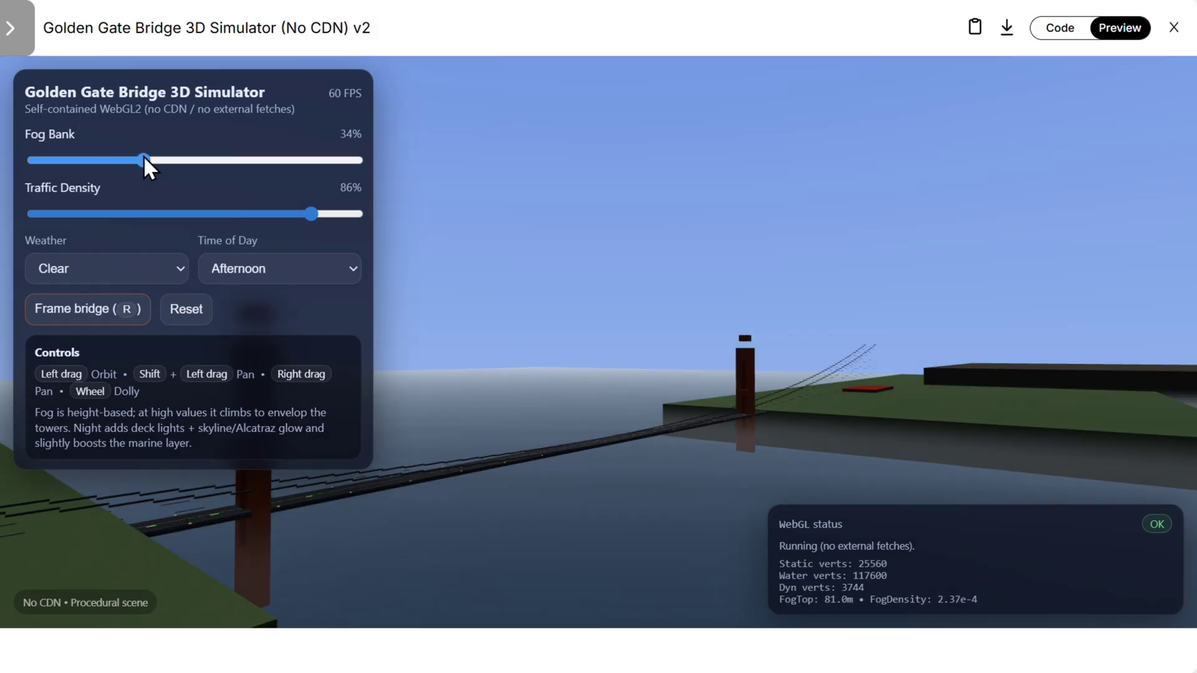
{"action": "left_click_drag", "start_coordinate": [602, 500], "coordinate": [505, 507]}
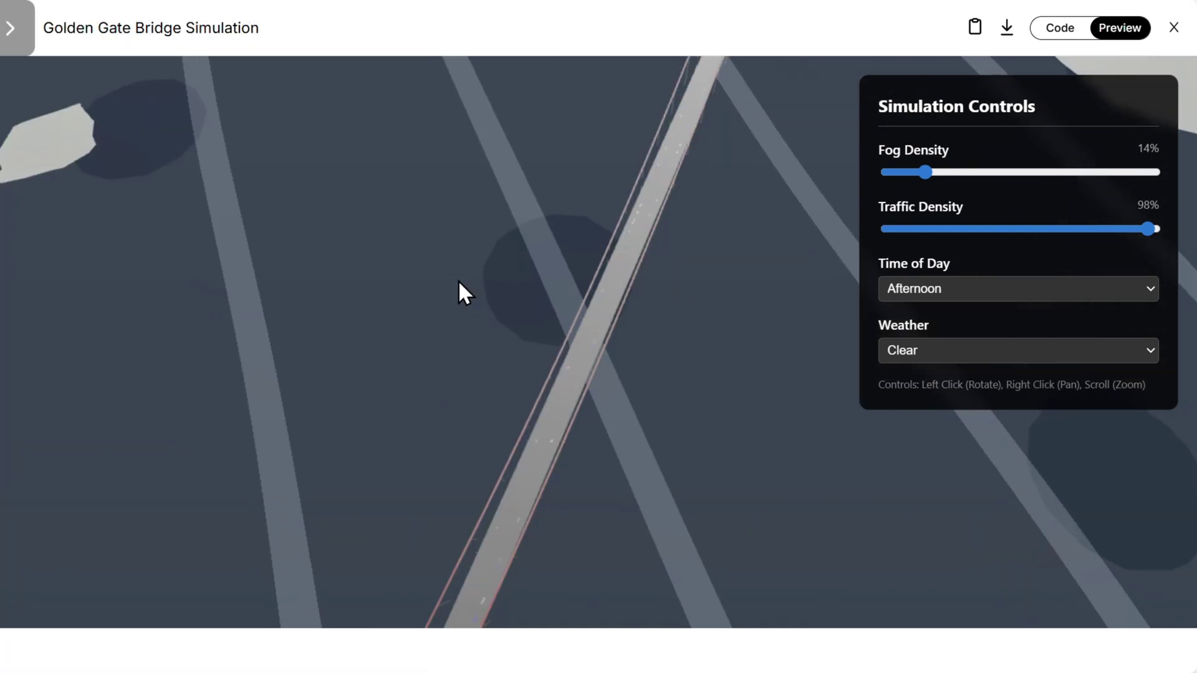
- Tilt Gemini's bridge camera low, then set traffic density to 27% and fog density to 12%
{"action": "left_click_drag", "start_coordinate": [665, 436], "coordinate": [645, 398]}
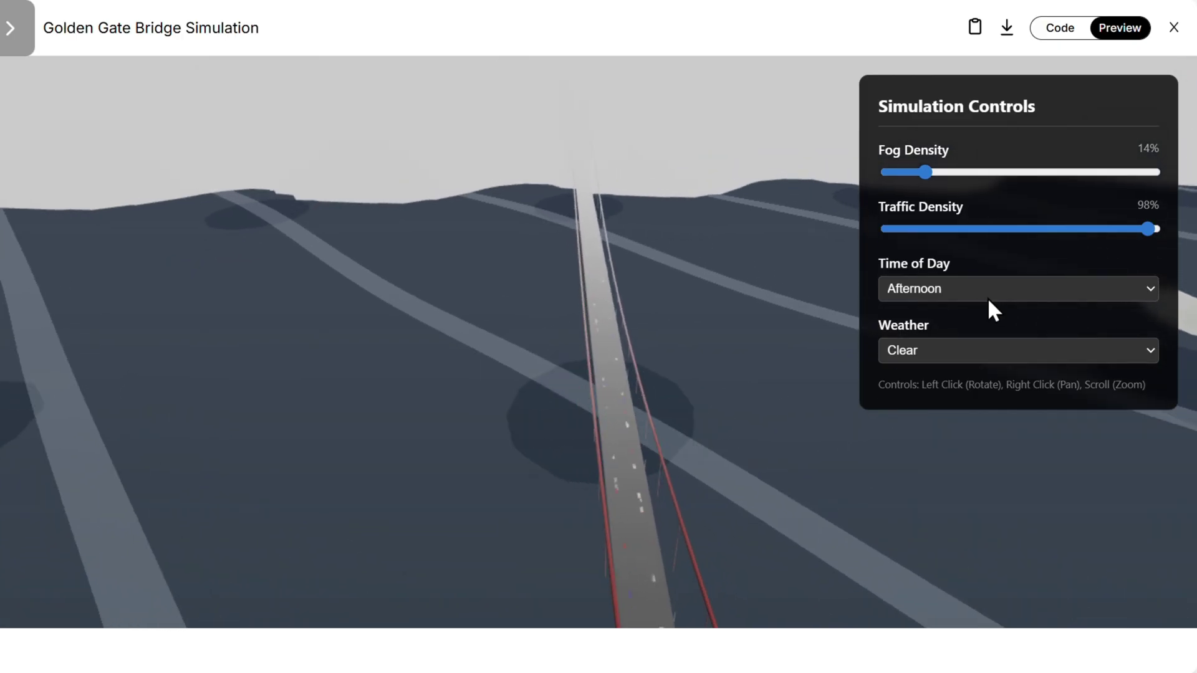
{"action": "left_click", "coordinate": [1042, 234]}
{"action": "left_click_drag", "start_coordinate": [1008, 244], "coordinate": [965, 243]}
{"action": "left_click", "coordinate": [948, 175]}
{"action": "left_click_drag", "start_coordinate": [959, 184], "coordinate": [922, 192]}
- Set the time of day to Morning and the weather to Light Rain
{"action": "left_click", "coordinate": [937, 298]}
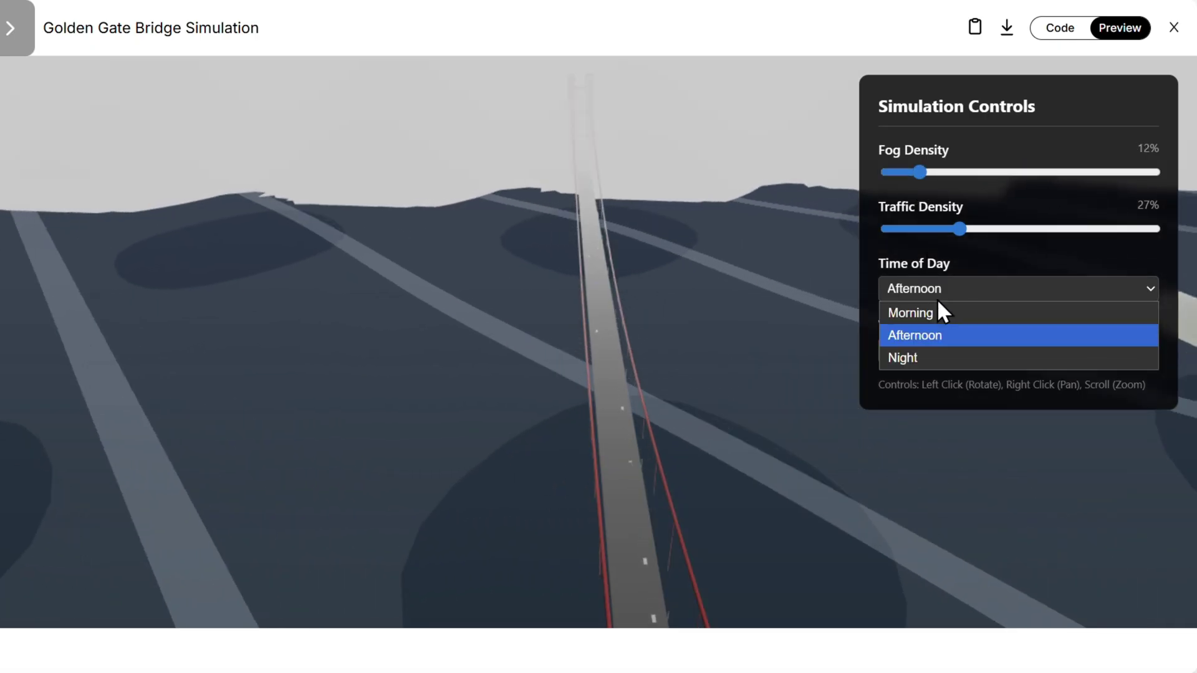
{"action": "left_click", "coordinate": [932, 313]}
{"action": "left_click", "coordinate": [898, 350]}
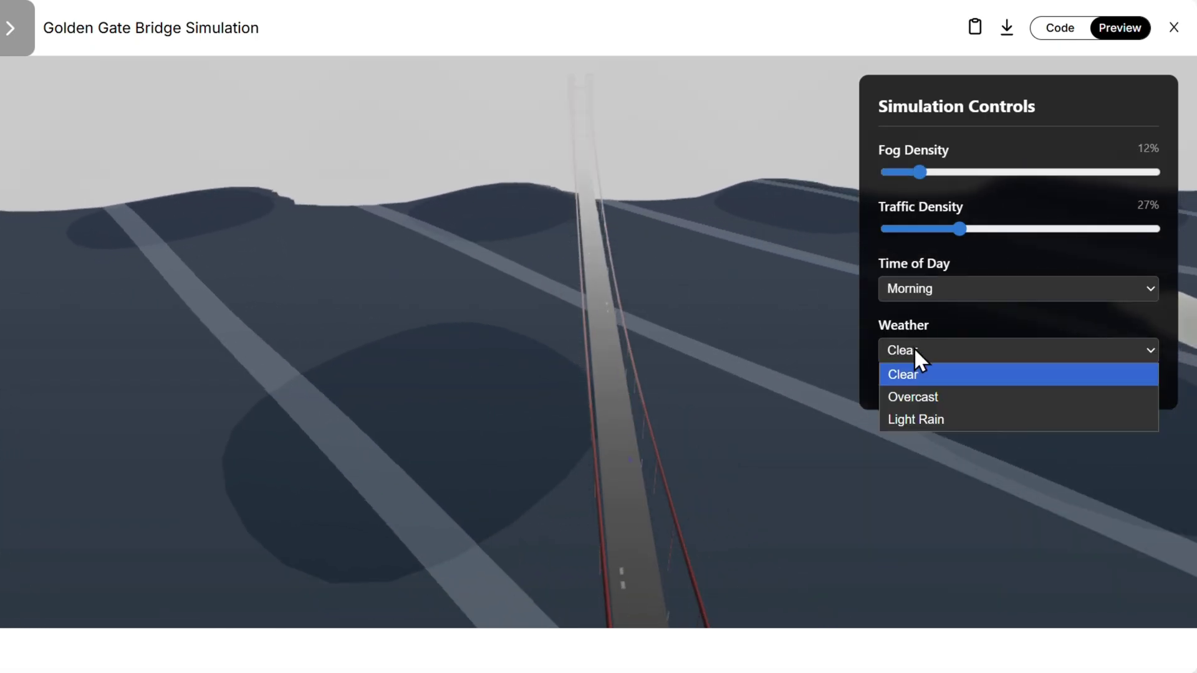
{"action": "left_click", "coordinate": [920, 405]}
{"action": "left_click", "coordinate": [916, 350]}
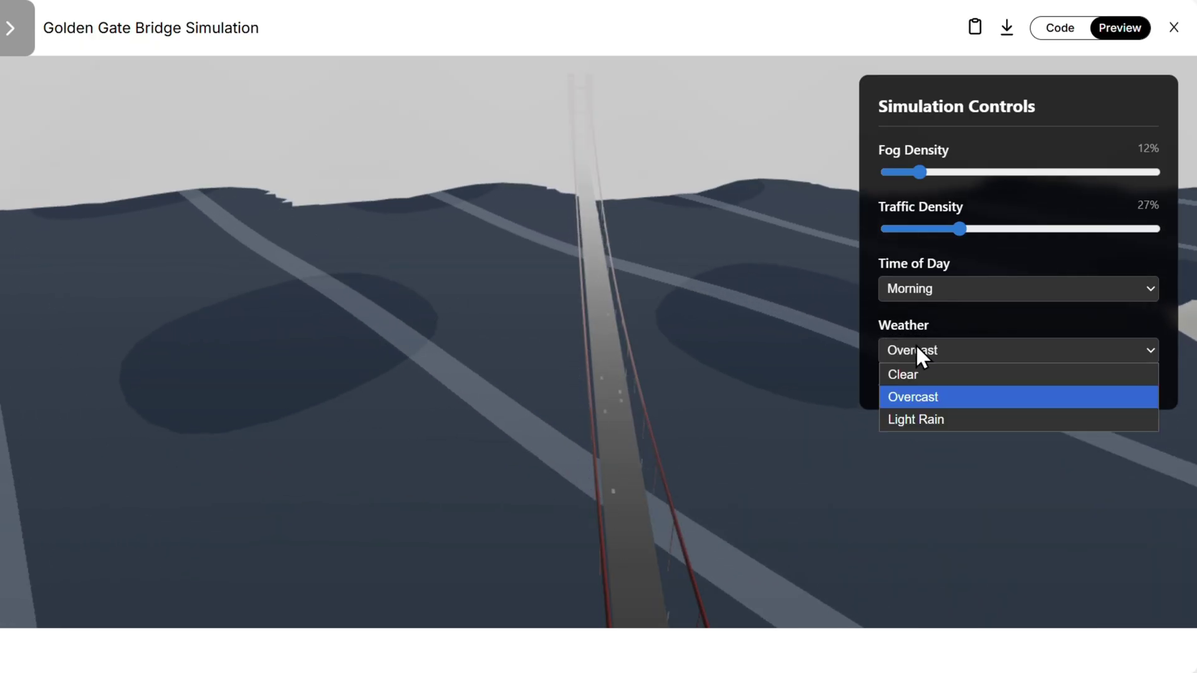
{"action": "left_click", "coordinate": [916, 417]}
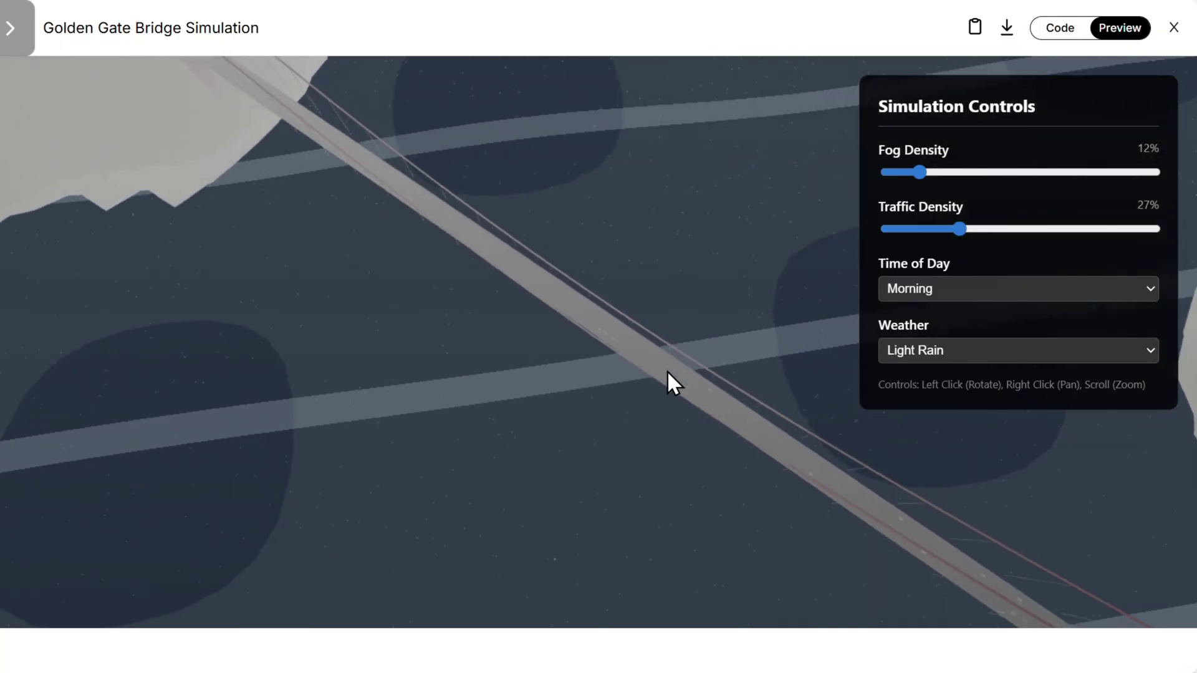
{"action": "left_click_drag", "start_coordinate": [668, 371], "coordinate": [711, 254]}
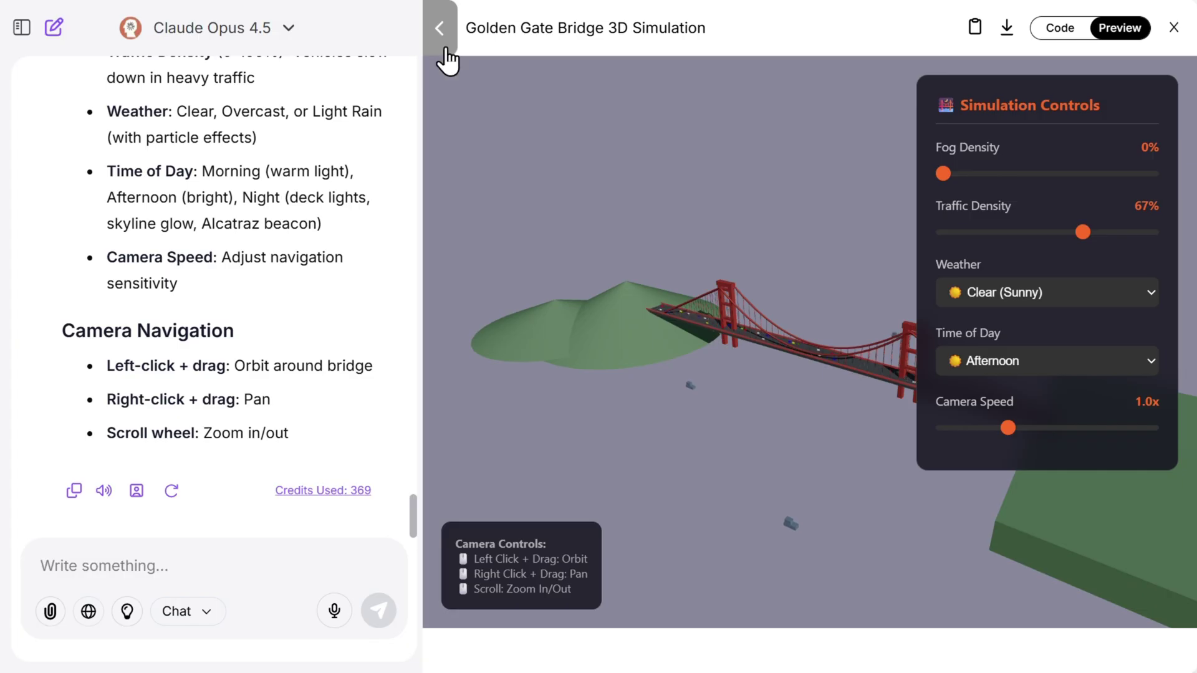
- Toggle full screen with F11, hide the chat and orbit around Claude's bridge
{"action": "key", "text": "F11"}
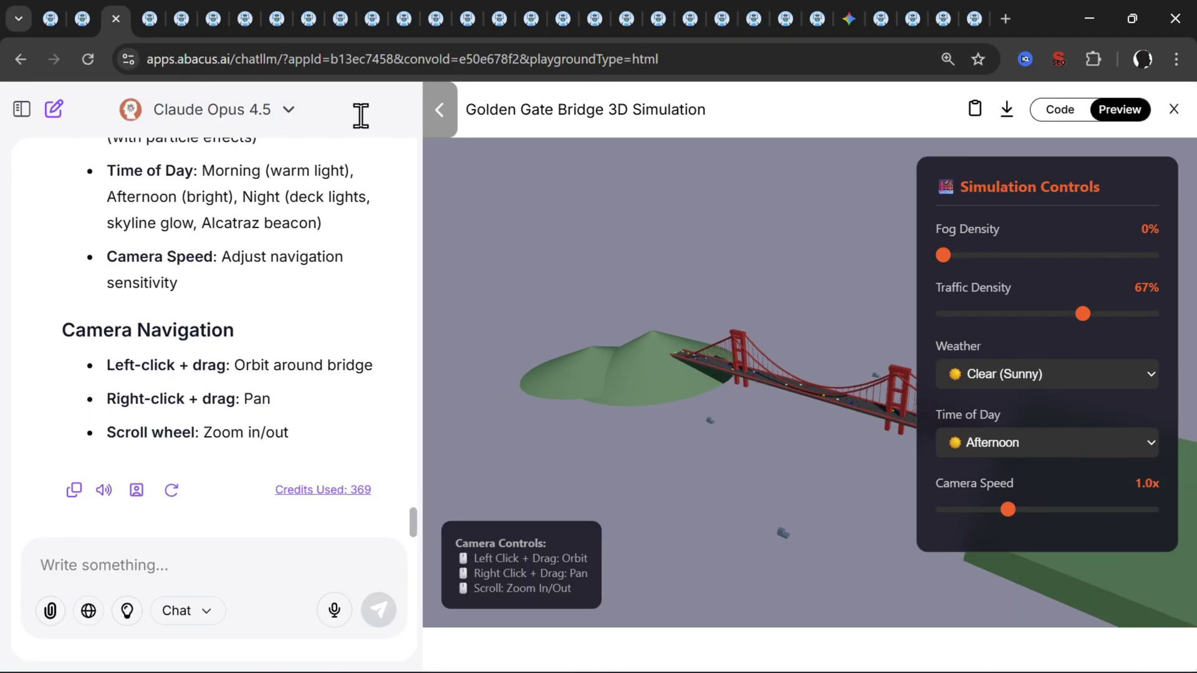
{"action": "key", "text": "F11"}
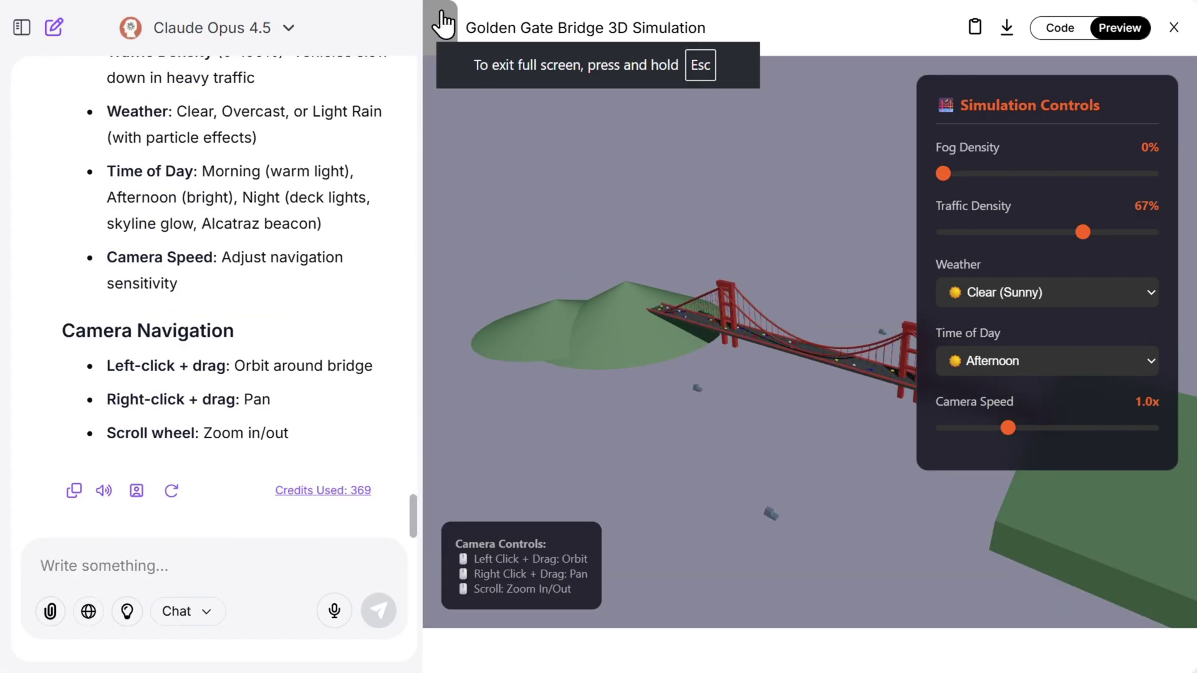
{"action": "left_click", "coordinate": [442, 25]}
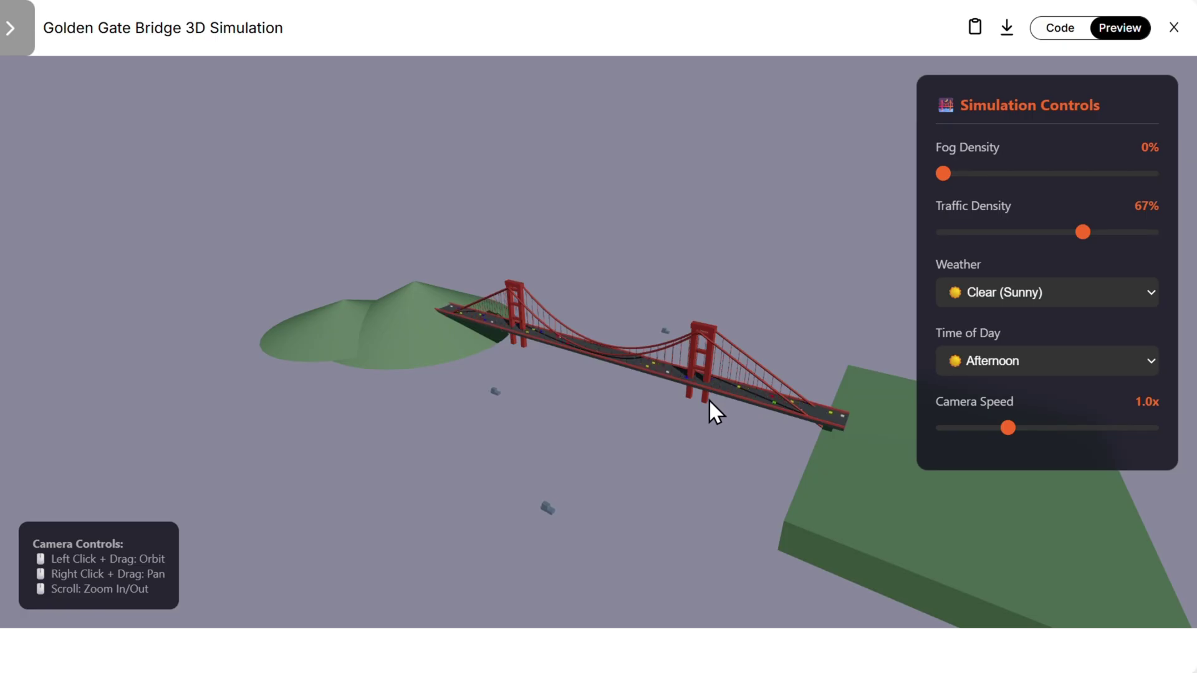
{"action": "left_click_drag", "start_coordinate": [721, 407], "coordinate": [769, 345]}
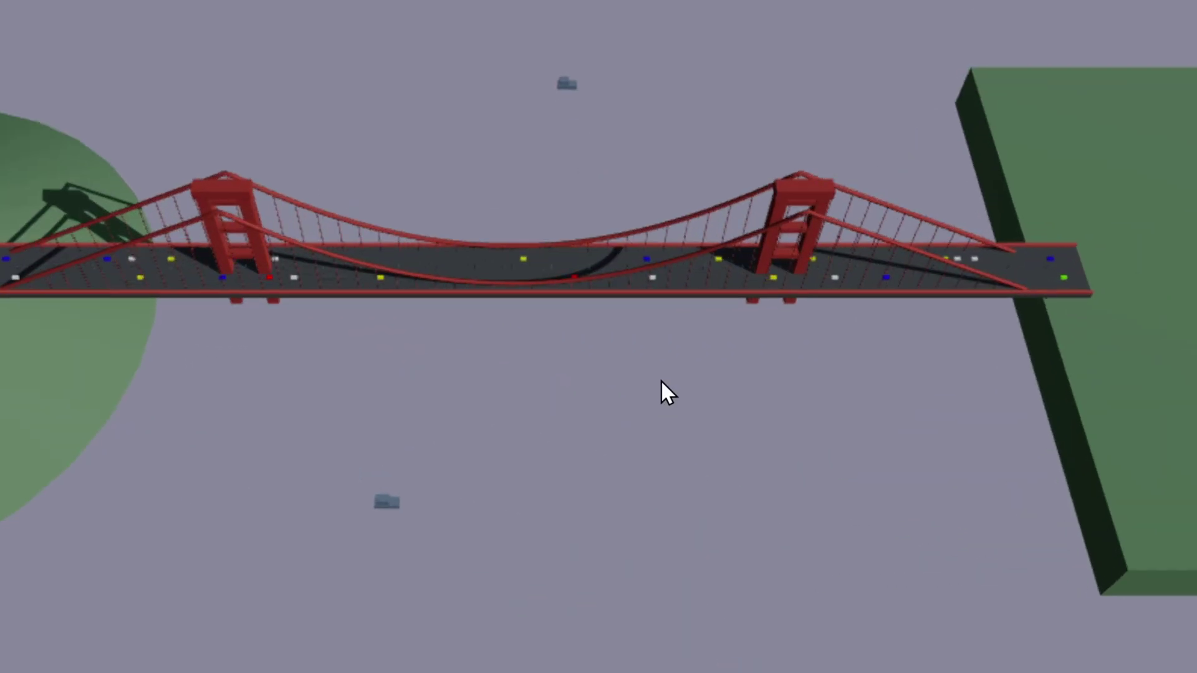
{"action": "mouse_move", "coordinate": [661, 379]}
{"action": "left_mouse_down"}
{"action": "mouse_move", "coordinate": [694, 246]}
{"action": "mouse_move", "coordinate": [696, 559]}
{"action": "mouse_move", "coordinate": [661, 399]}
{"action": "left_mouse_up"}
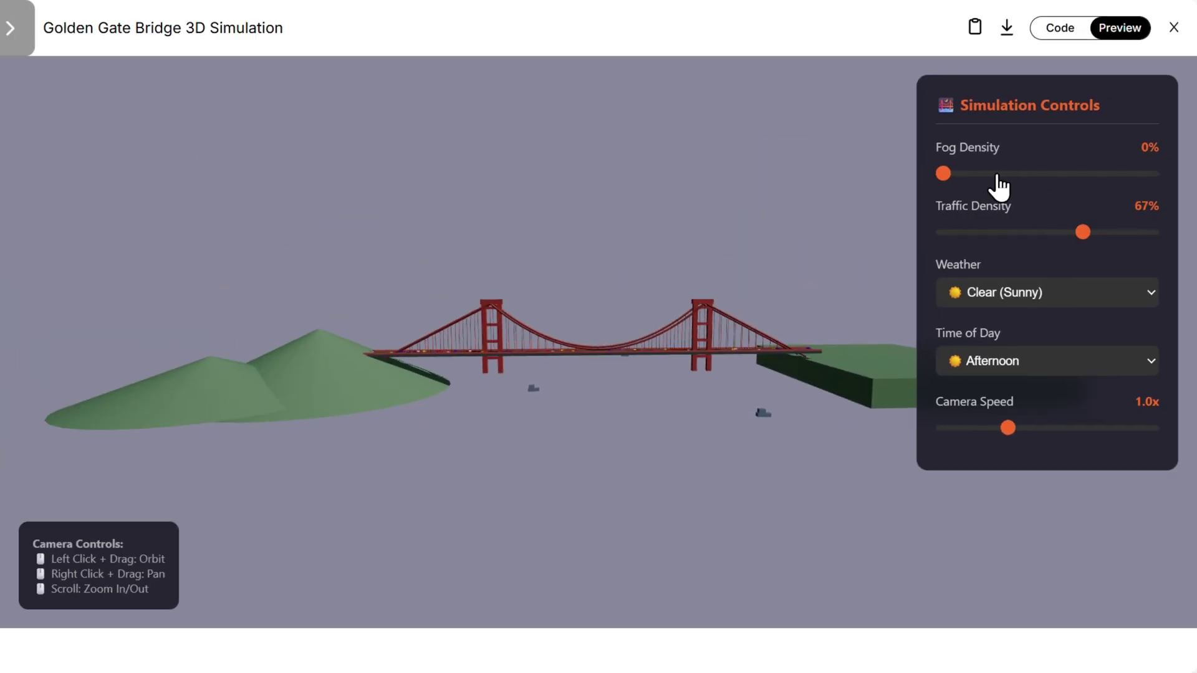
- Set fog density to 3%, clear traffic, then bring traffic density back to 93%
{"action": "left_click_drag", "start_coordinate": [988, 176], "coordinate": [950, 175]}
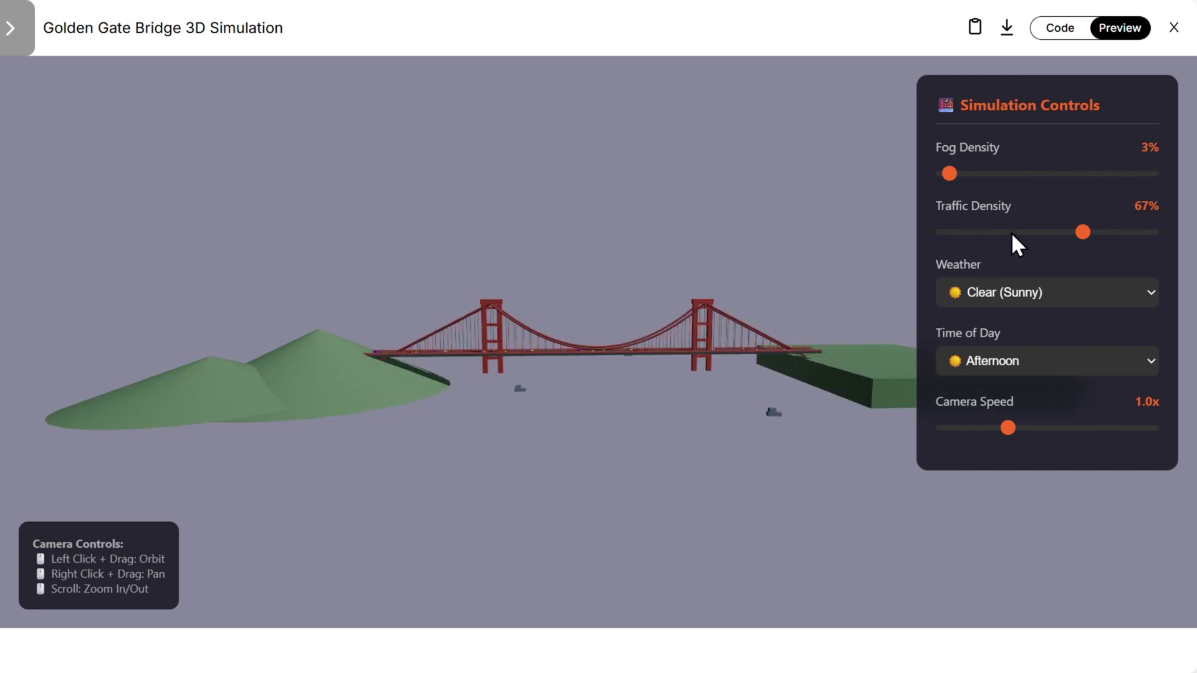
{"action": "left_click_drag", "start_coordinate": [1013, 234], "coordinate": [1130, 234]}
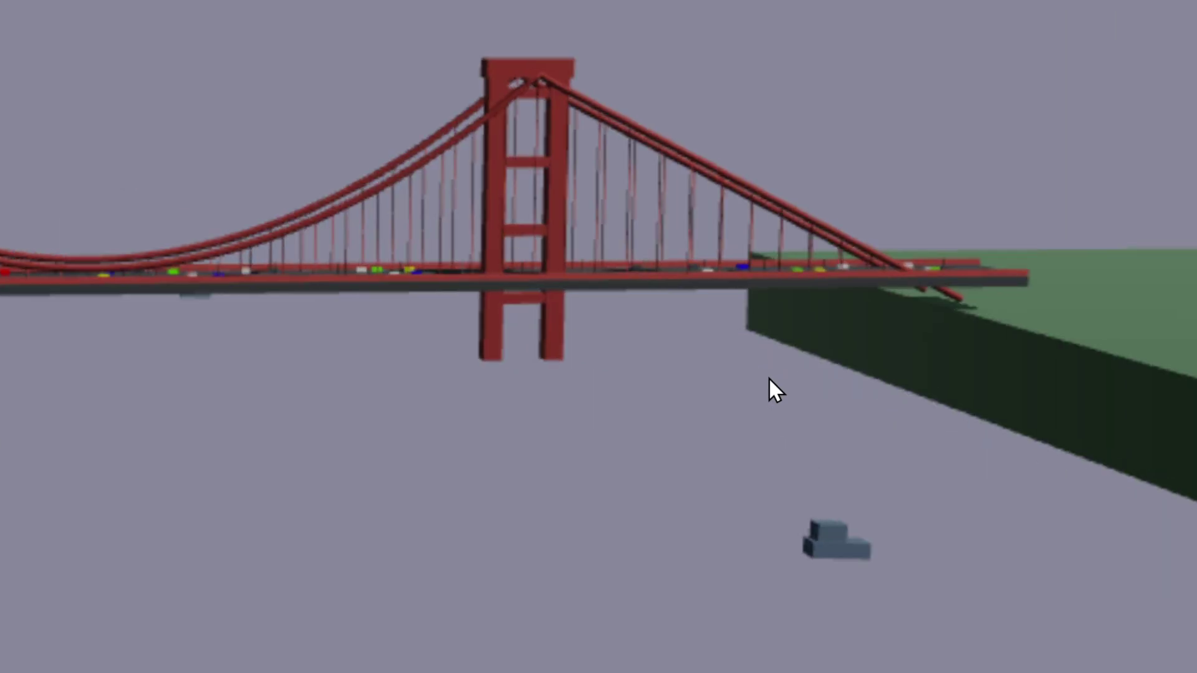
{"action": "left_click_drag", "start_coordinate": [522, 287], "coordinate": [409, 158]}
{"action": "left_click_drag", "start_coordinate": [260, 256], "coordinate": [457, 222]}
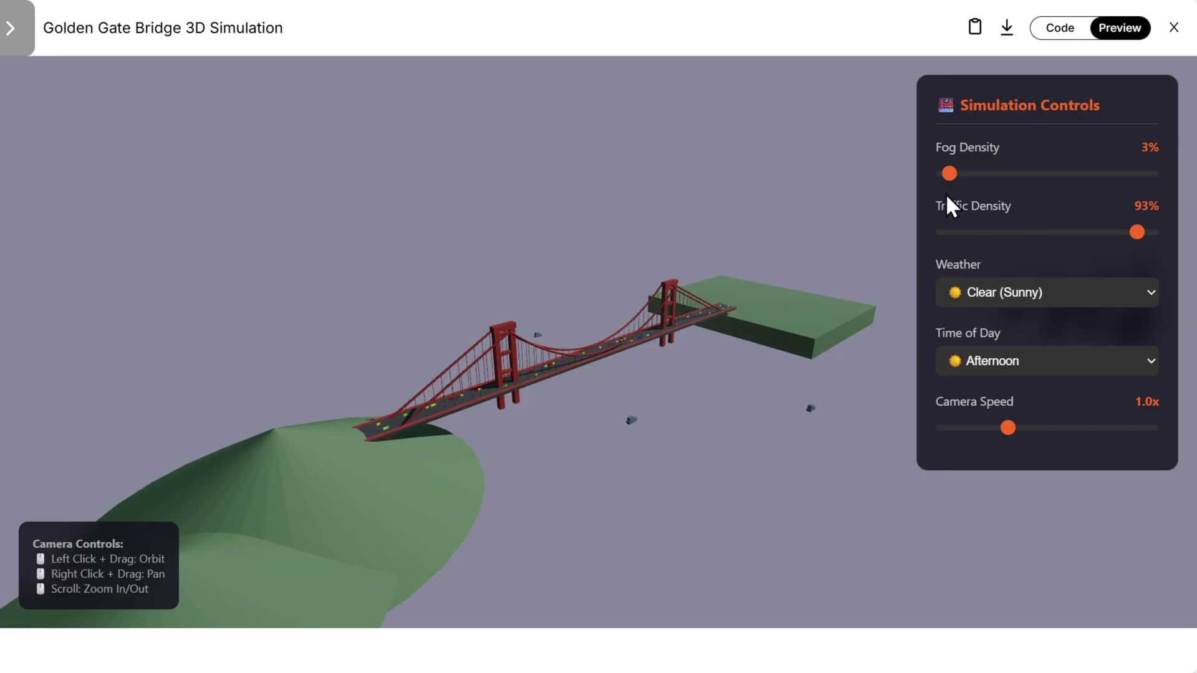
{"action": "left_click_drag", "start_coordinate": [1005, 231], "coordinate": [960, 232]}
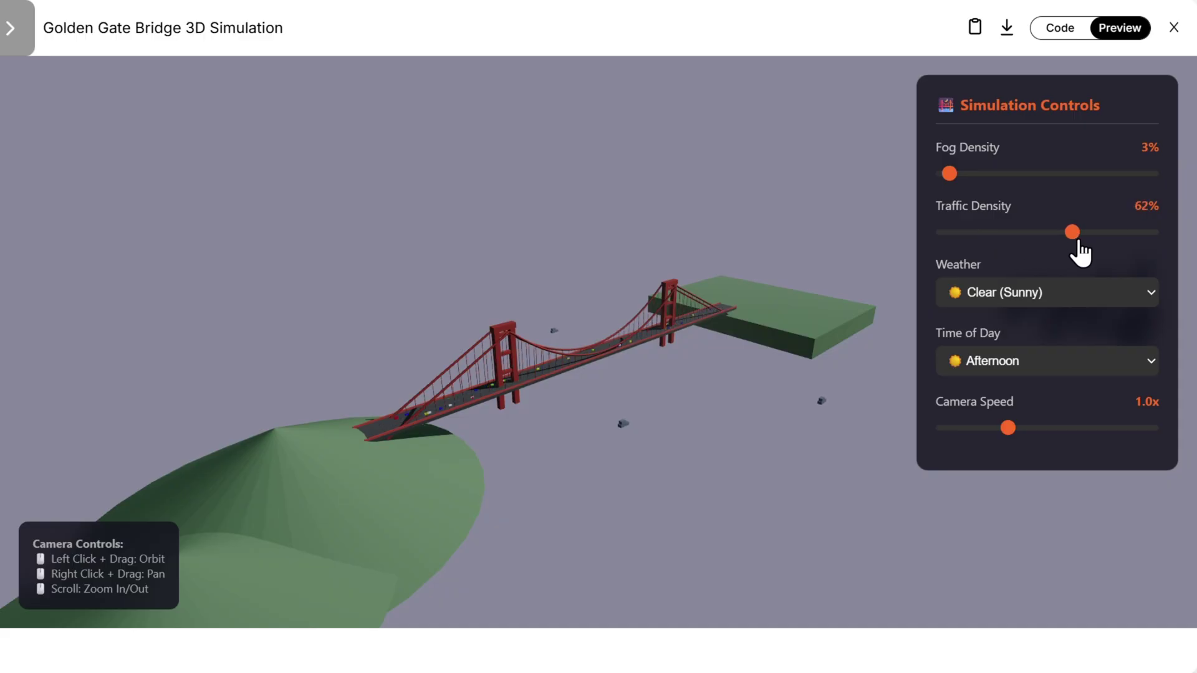
{"action": "left_click_drag", "start_coordinate": [1080, 243], "coordinate": [1135, 242]}
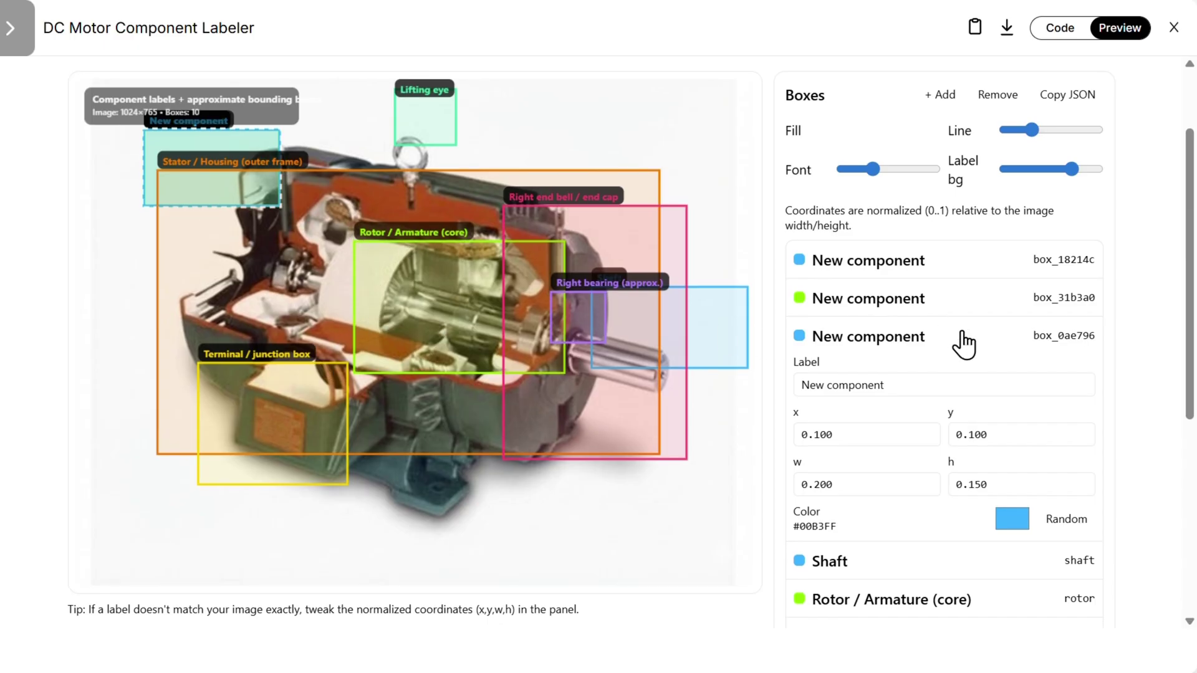
- Thin the box outlines, add an eleventh component box and relabel it 'test'
{"action": "scroll", "coordinate": [968, 343], "scroll_direction": "up", "scroll_amount": 2}
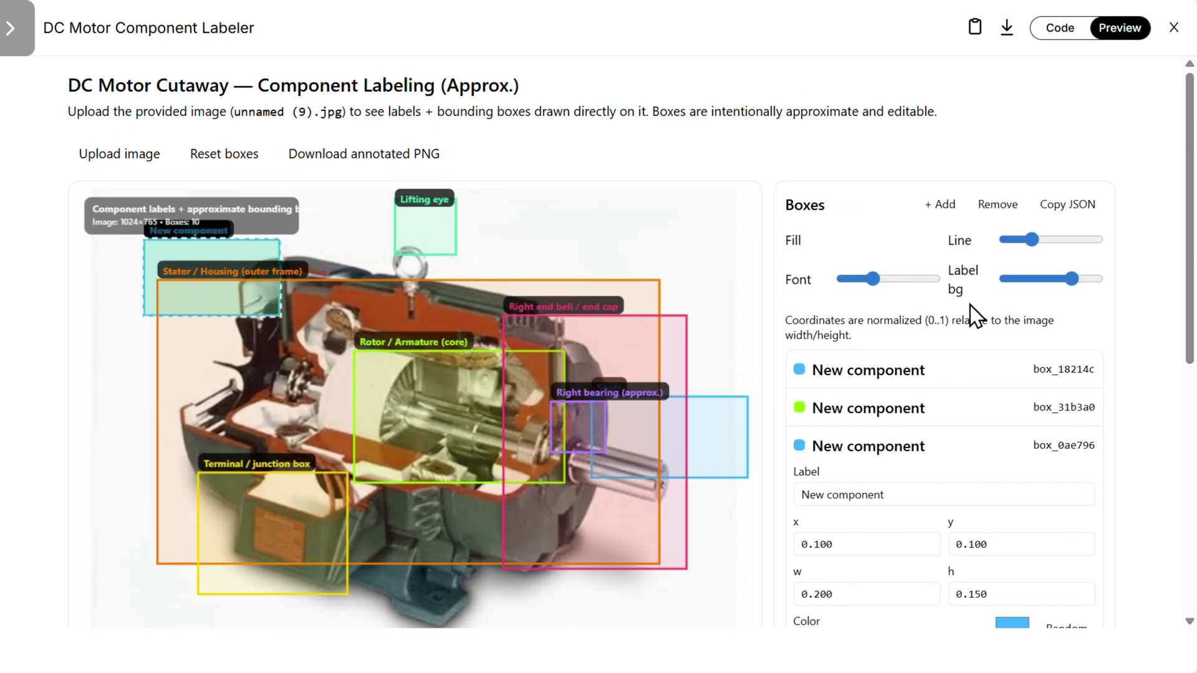
{"action": "left_click_drag", "start_coordinate": [1028, 242], "coordinate": [1015, 241]}
{"action": "left_click", "coordinate": [945, 207]}
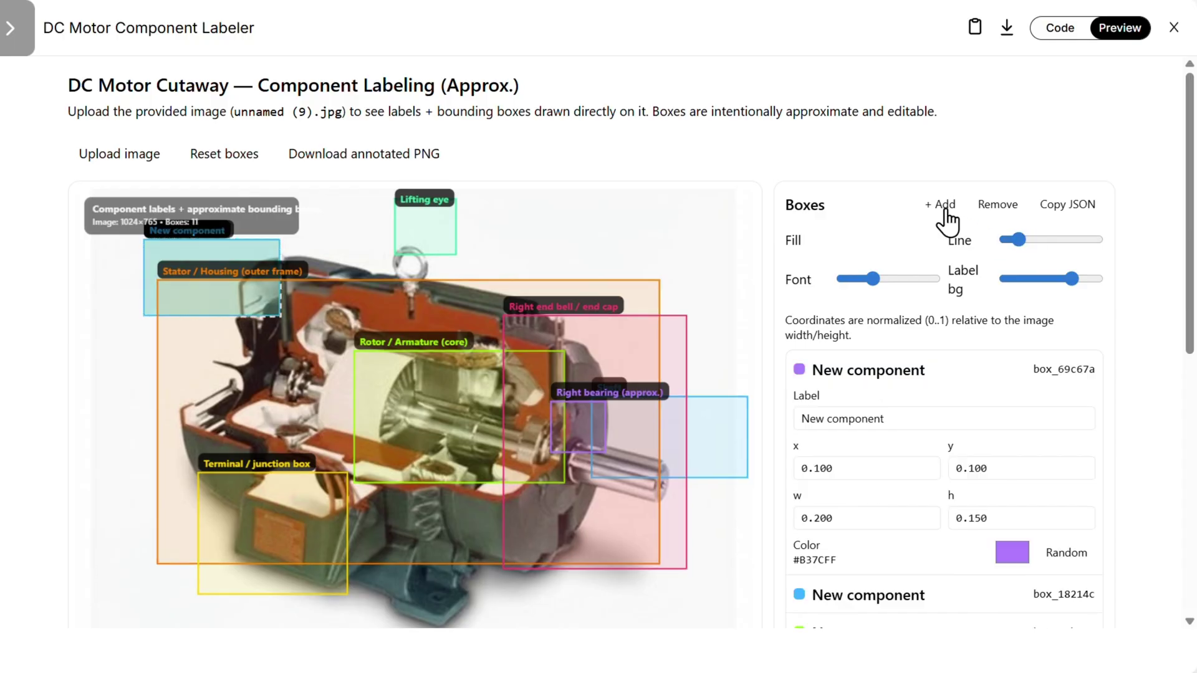
{"action": "left_click", "coordinate": [840, 425]}
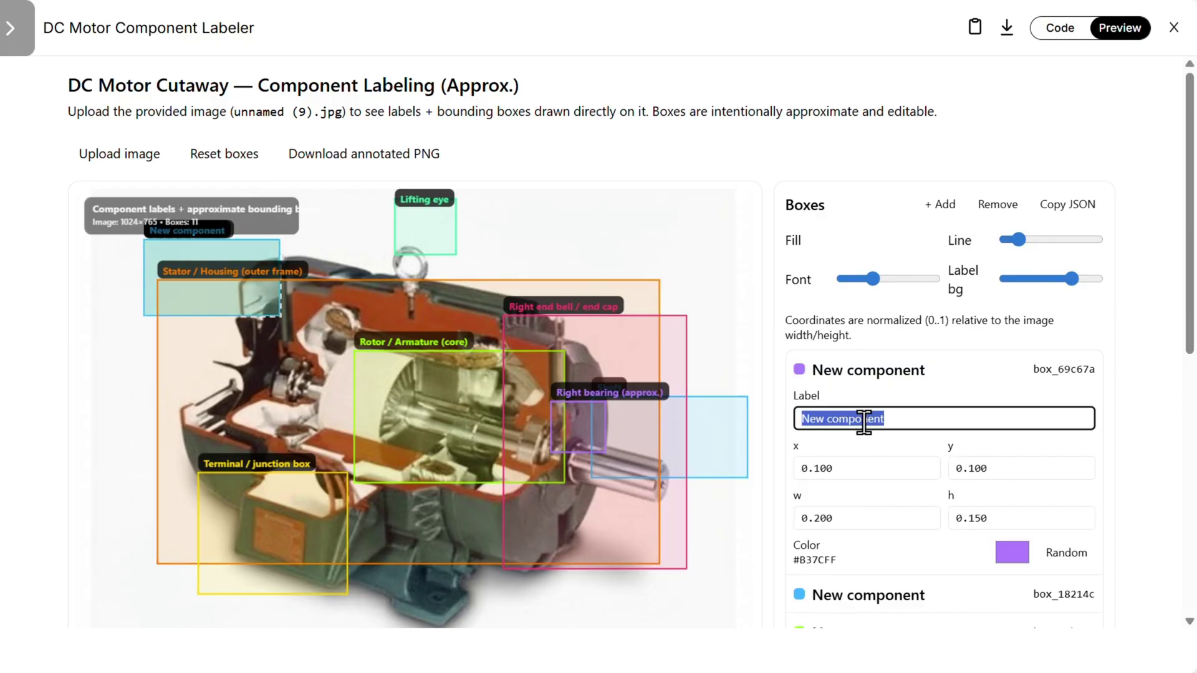
{"action": "key", "text": "ctrl+a"}
{"action": "type", "text": "t"}
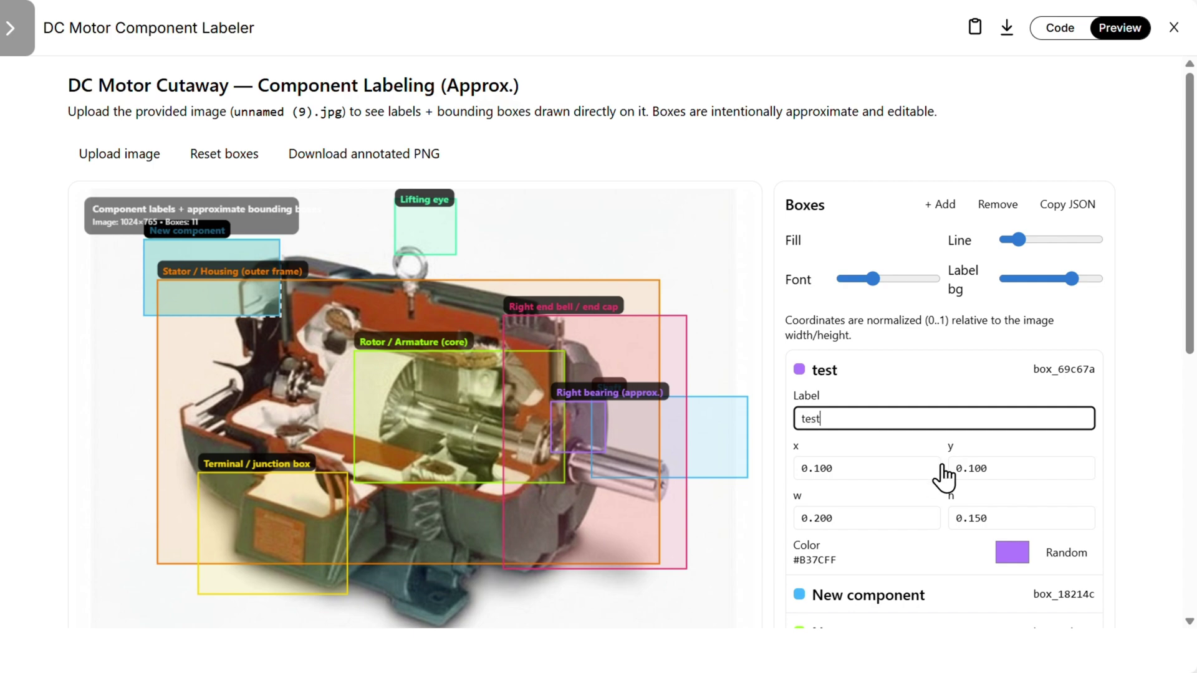
{"action": "scroll", "coordinate": [941, 476], "scroll_direction": "down", "scroll_amount": 2}
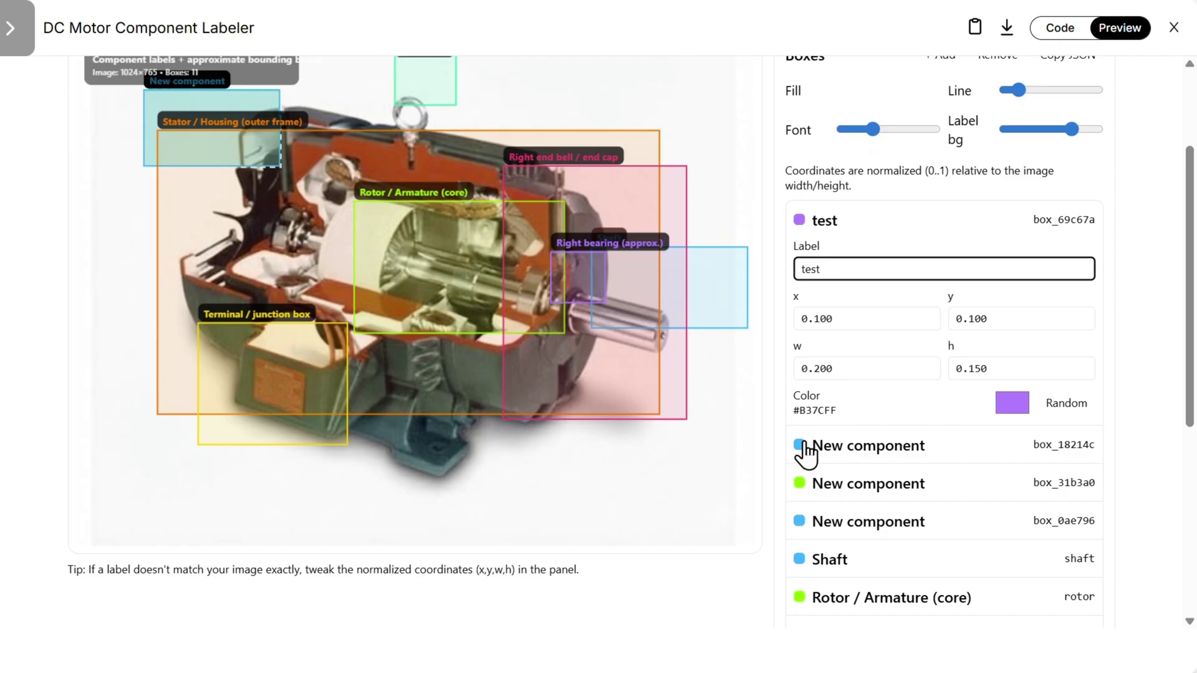
{"action": "scroll", "coordinate": [798, 383], "scroll_direction": "down", "scroll_amount": 1}
{"action": "scroll", "coordinate": [796, 383], "scroll_direction": "up", "scroll_amount": 2}
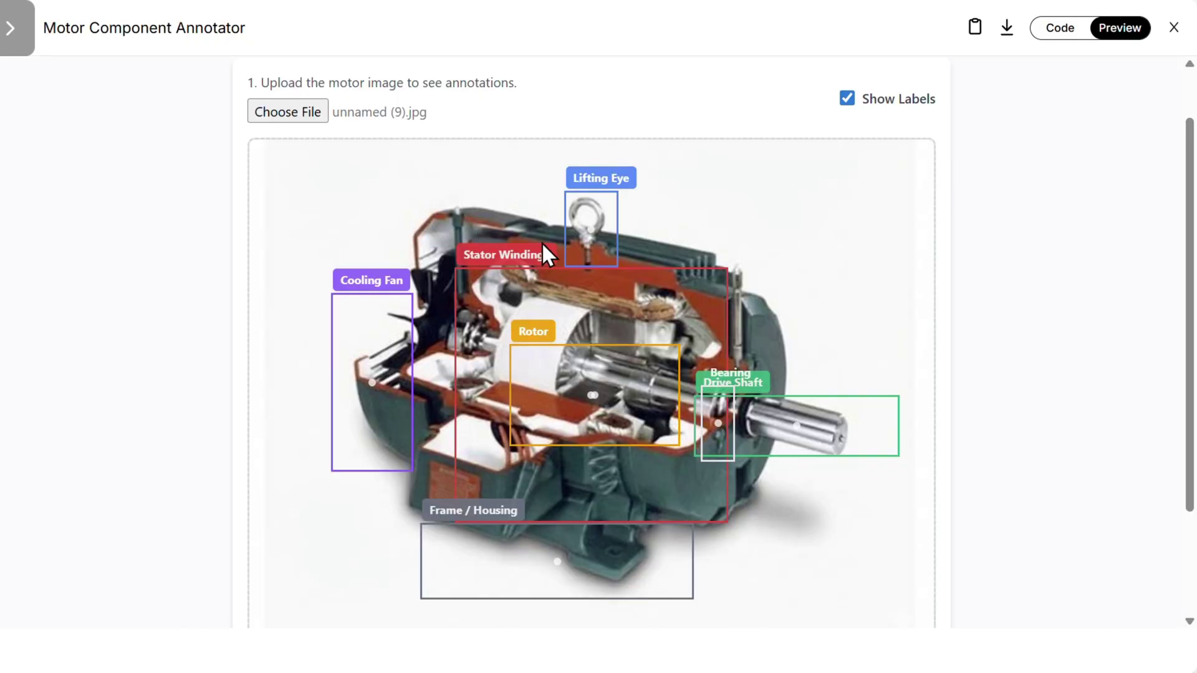
{"action": "scroll", "coordinate": [570, 307], "scroll_direction": "up", "scroll_amount": 1}
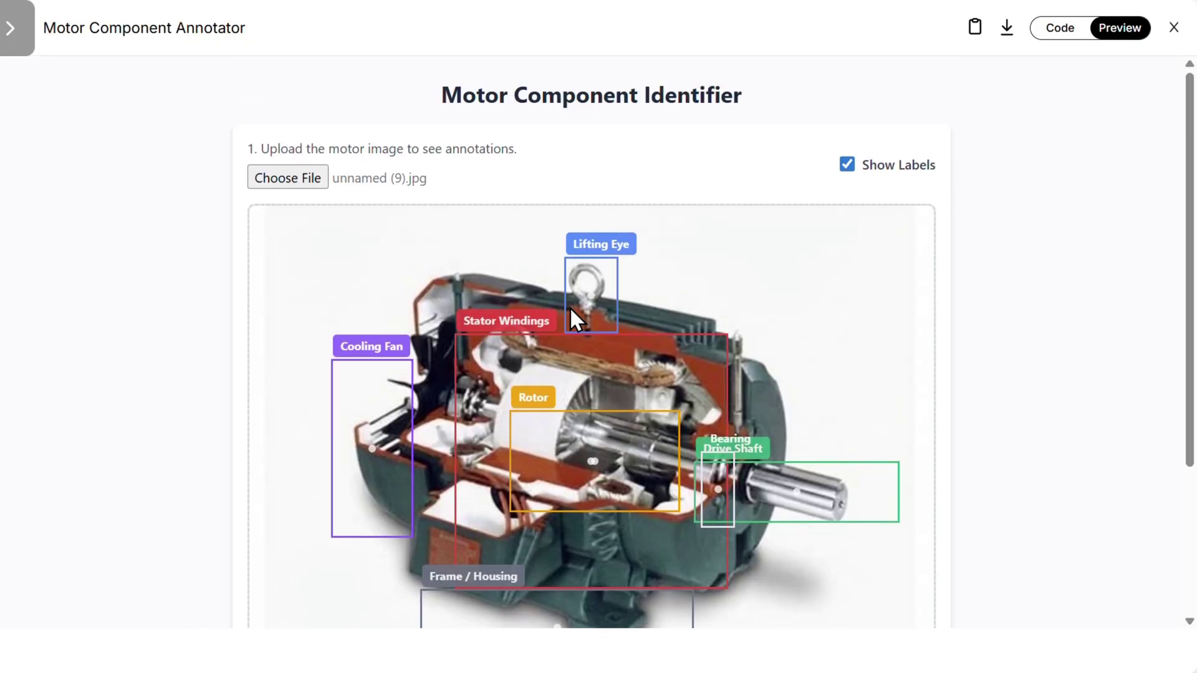
{"action": "scroll", "coordinate": [572, 310], "scroll_direction": "down", "scroll_amount": 2}
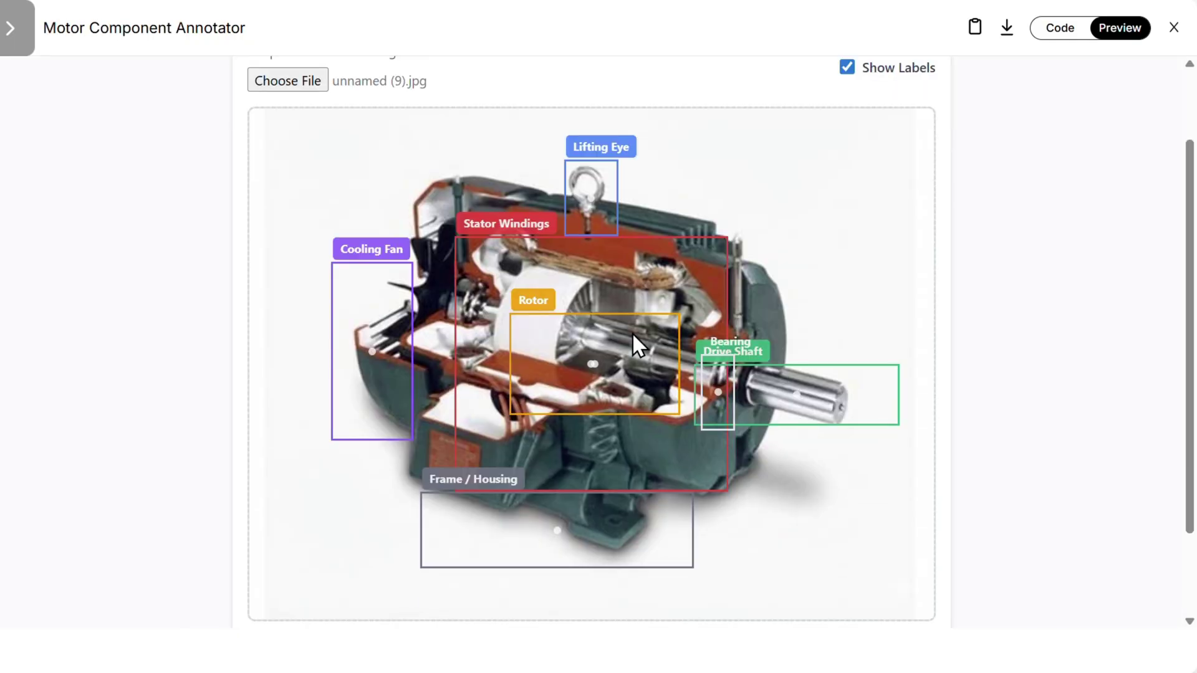
{"action": "scroll", "coordinate": [682, 307], "scroll_direction": "up", "scroll_amount": 2}
{"action": "scroll", "coordinate": [683, 305], "scroll_direction": "down", "scroll_amount": 1}
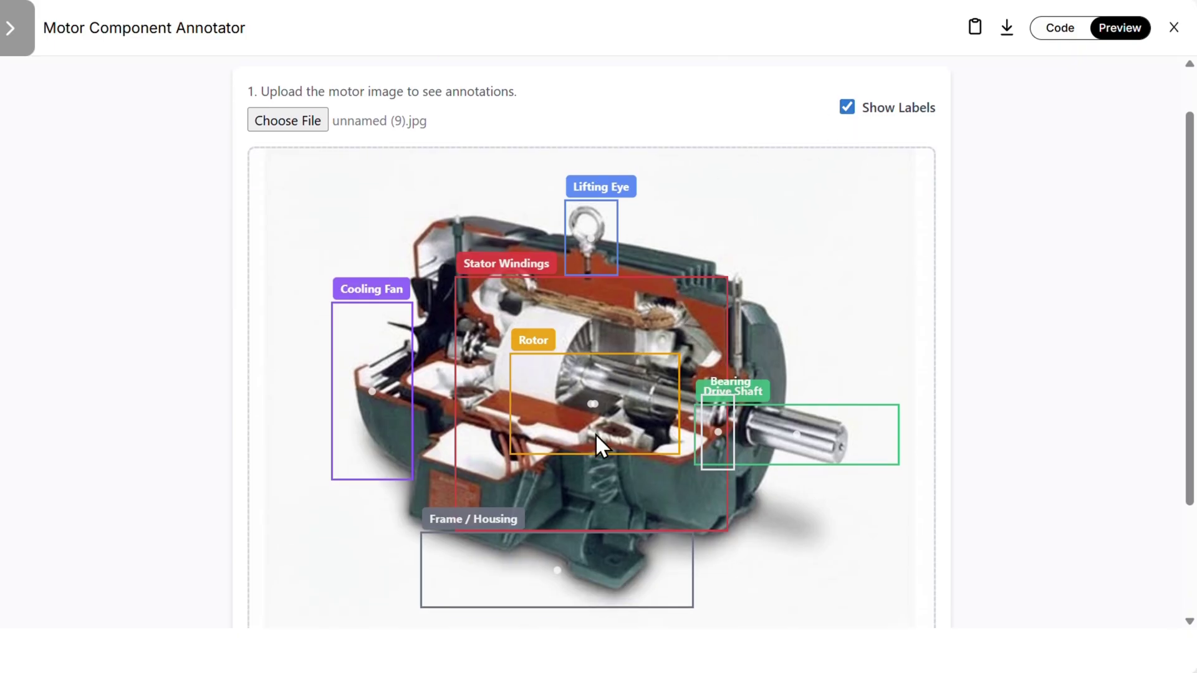
{"action": "left_click", "coordinate": [848, 108]}
{"action": "scroll", "coordinate": [703, 352], "scroll_direction": "down", "scroll_amount": 2}
{"action": "scroll", "coordinate": [703, 351], "scroll_direction": "up", "scroll_amount": 2}
{"action": "scroll", "coordinate": [701, 350], "scroll_direction": "up", "scroll_amount": 1}
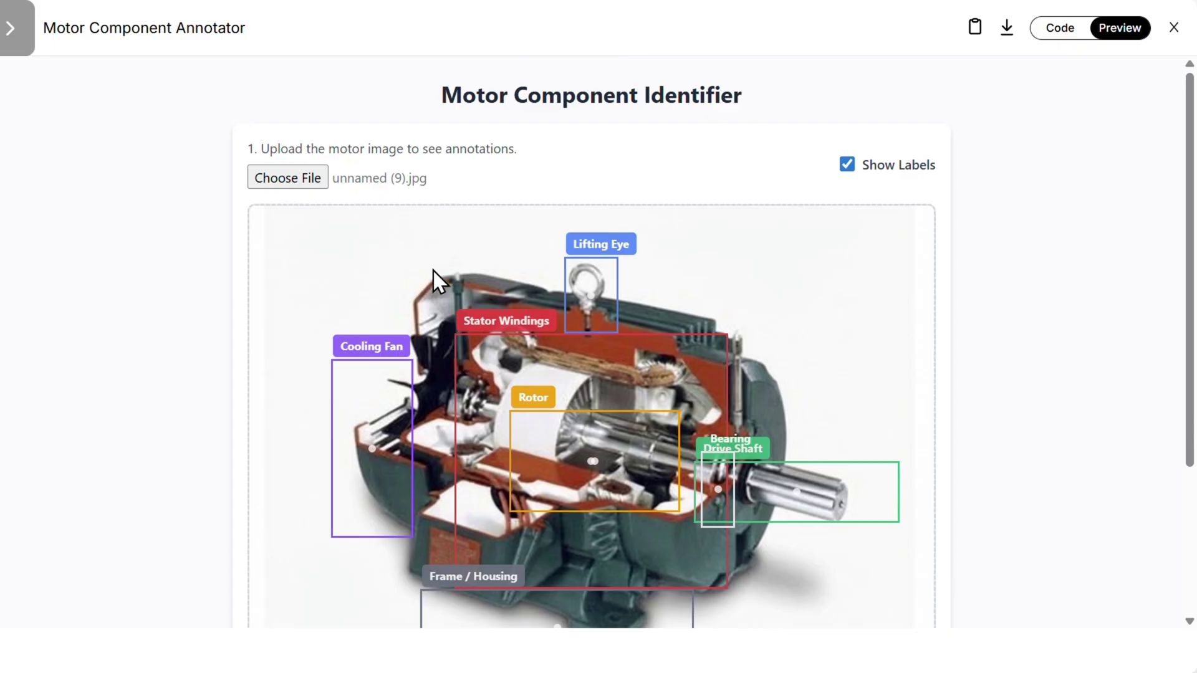
{"action": "scroll", "coordinate": [492, 277], "scroll_direction": "down", "scroll_amount": 2}
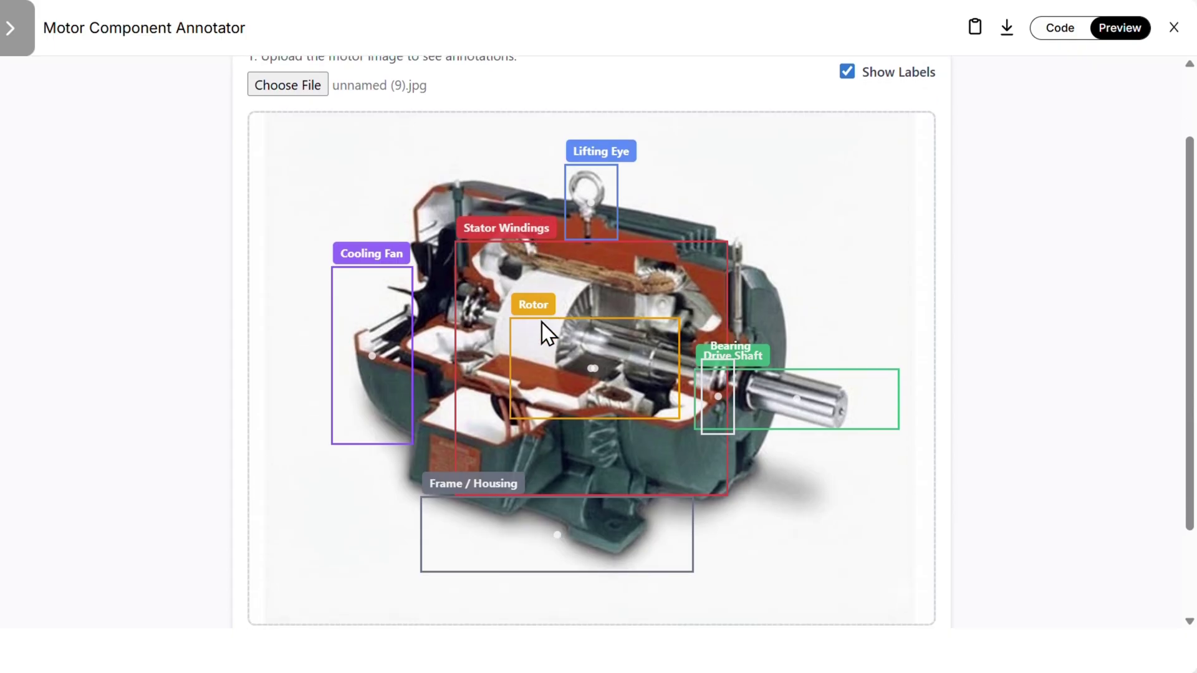
{"action": "scroll", "coordinate": [540, 256], "scroll_direction": "up", "scroll_amount": 2}
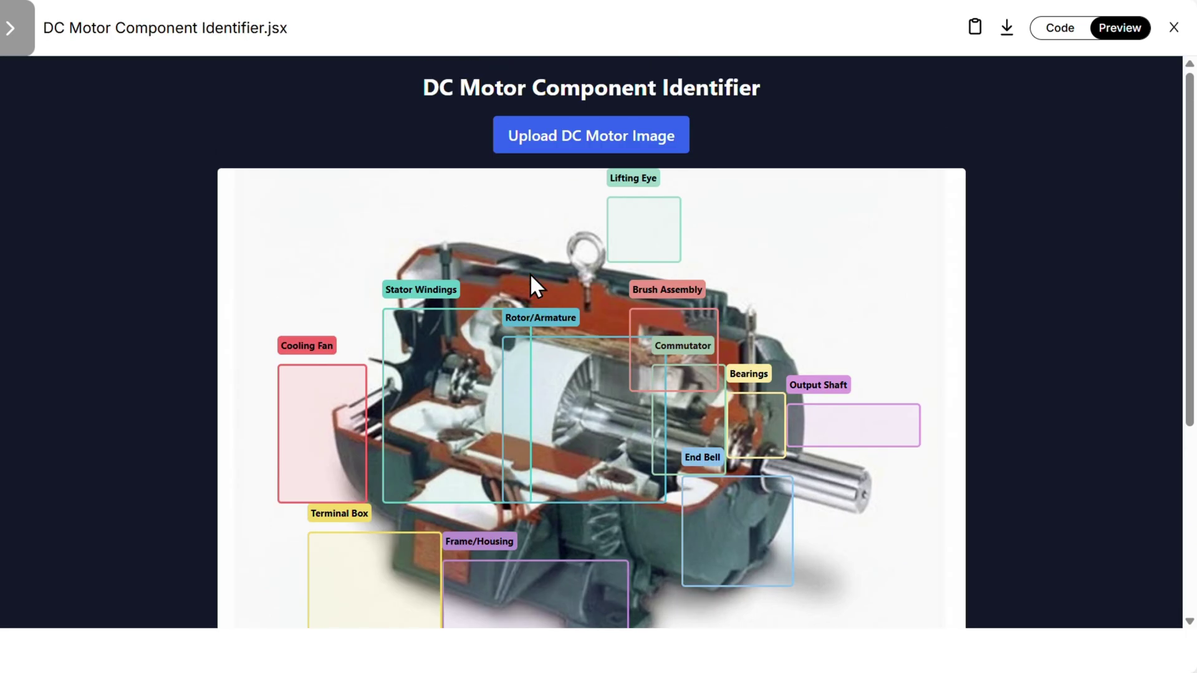
- Scroll down slightly through the DC Motor Component Identifier preview
{"action": "scroll", "coordinate": [530, 273], "scroll_direction": "down", "scroll_amount": 1}
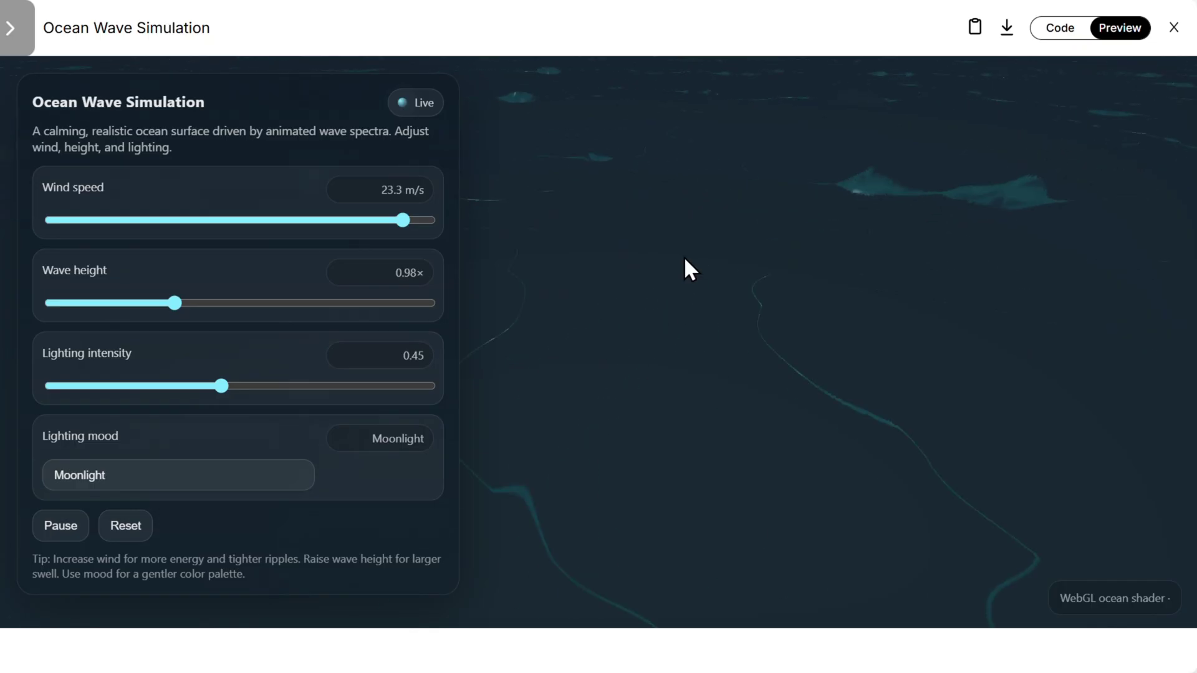
- Set wind speed 6.3 m/s, wave height 1.60×, lighting intensity 0.61 and Noon lighting mood
{"action": "left_click", "coordinate": [331, 221]}
{"action": "left_click", "coordinate": [248, 221]}
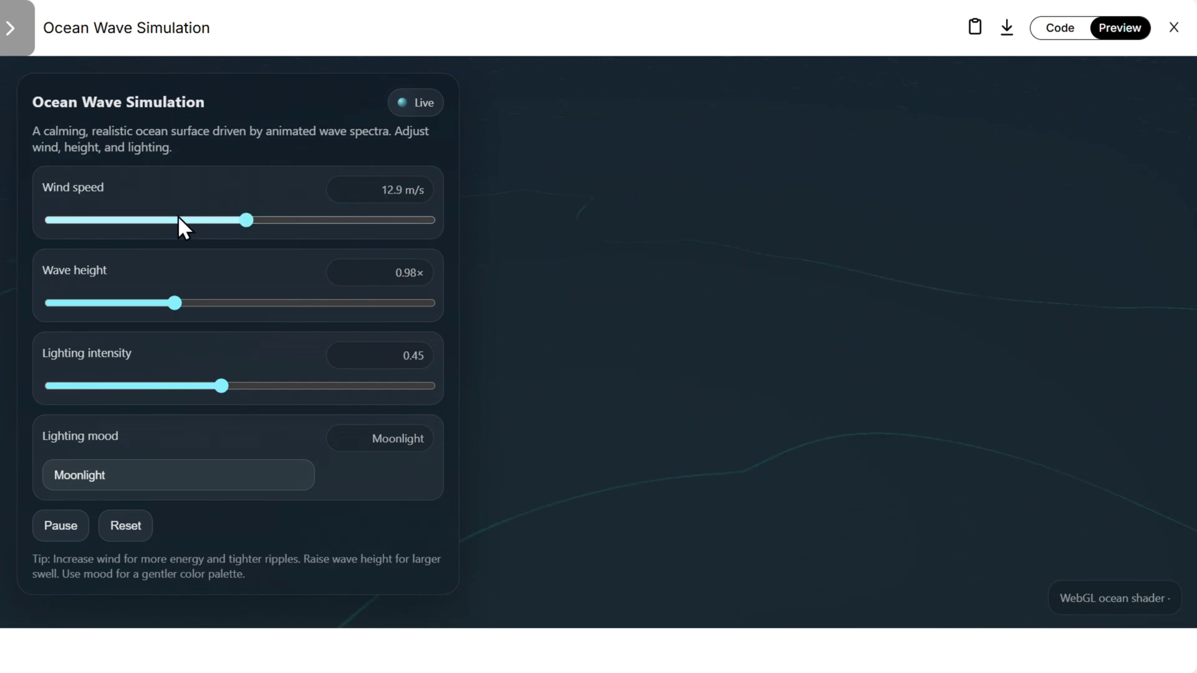
{"action": "left_click", "coordinate": [148, 219]}
{"action": "left_click_drag", "start_coordinate": [219, 304], "coordinate": [253, 305]}
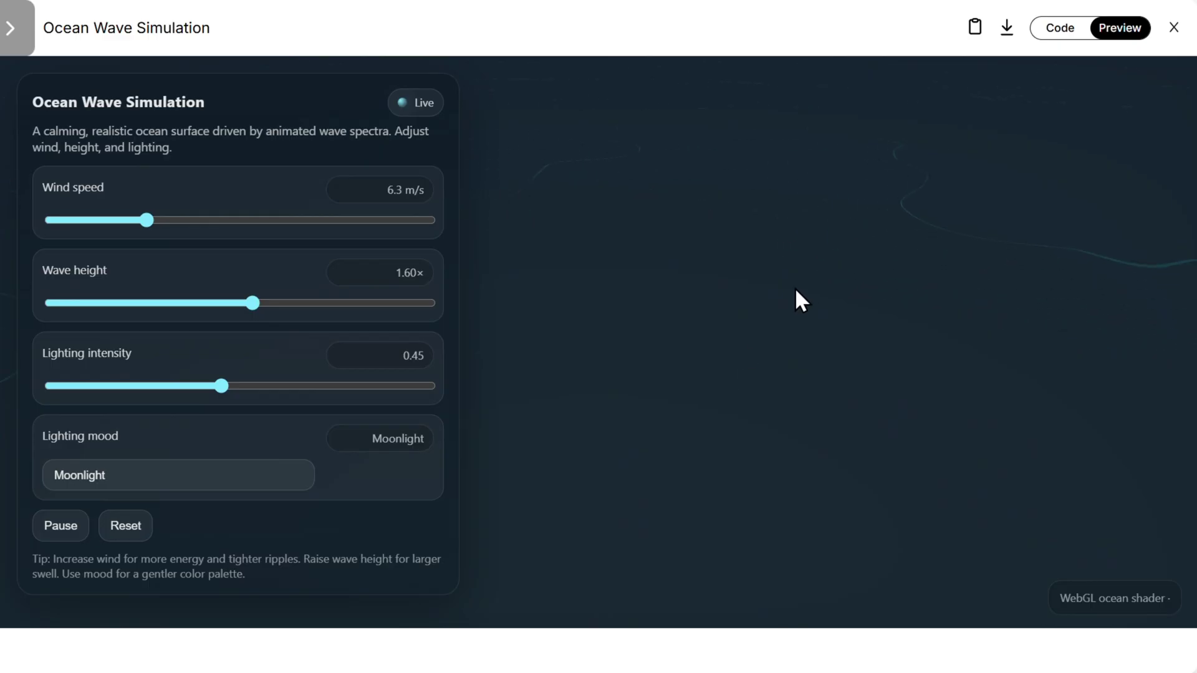
{"action": "left_click_drag", "start_coordinate": [190, 391], "coordinate": [108, 388]}
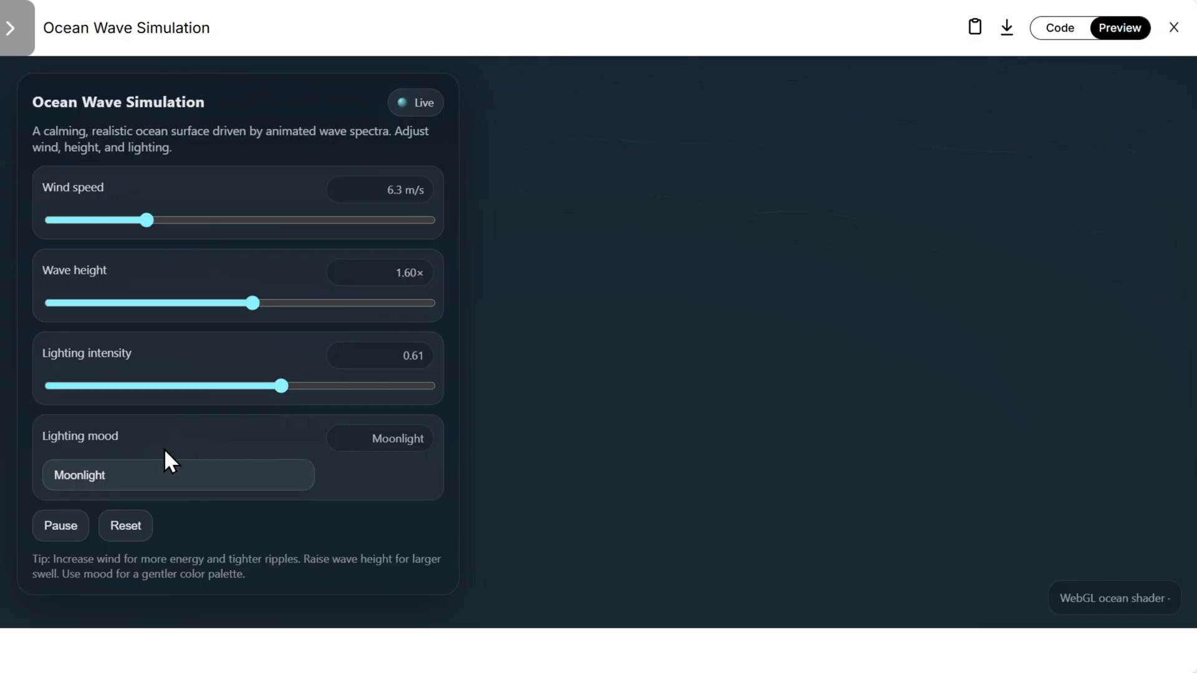
{"action": "left_click", "coordinate": [191, 487]}
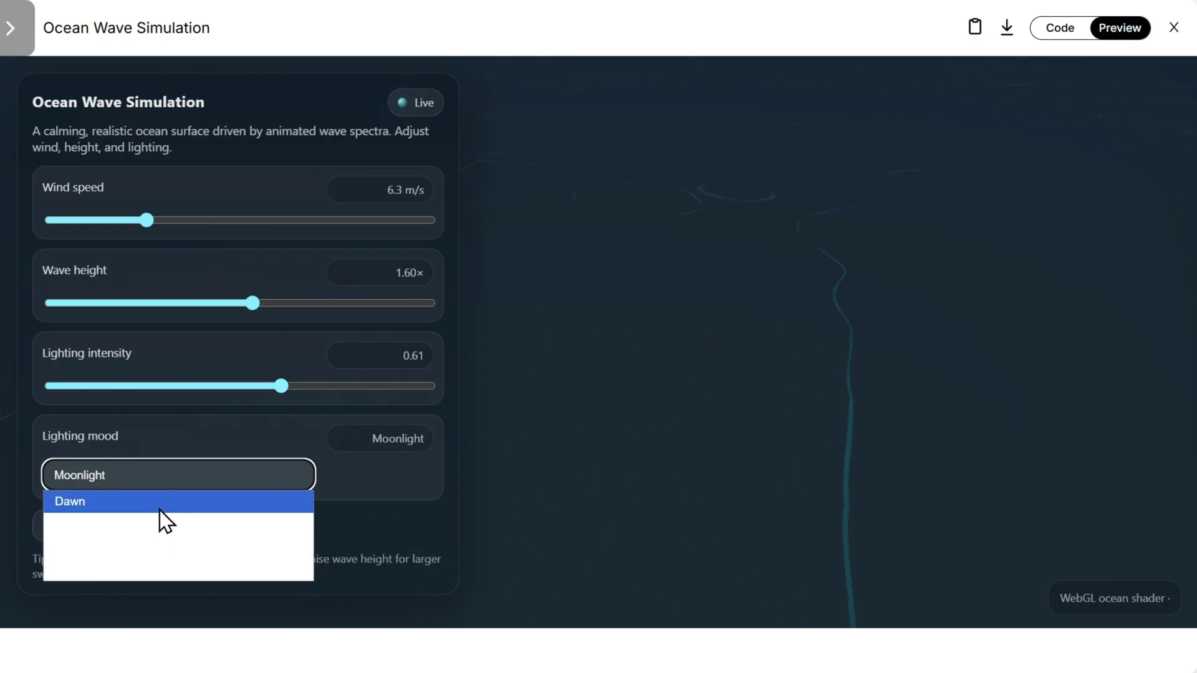
{"action": "left_click", "coordinate": [148, 540]}
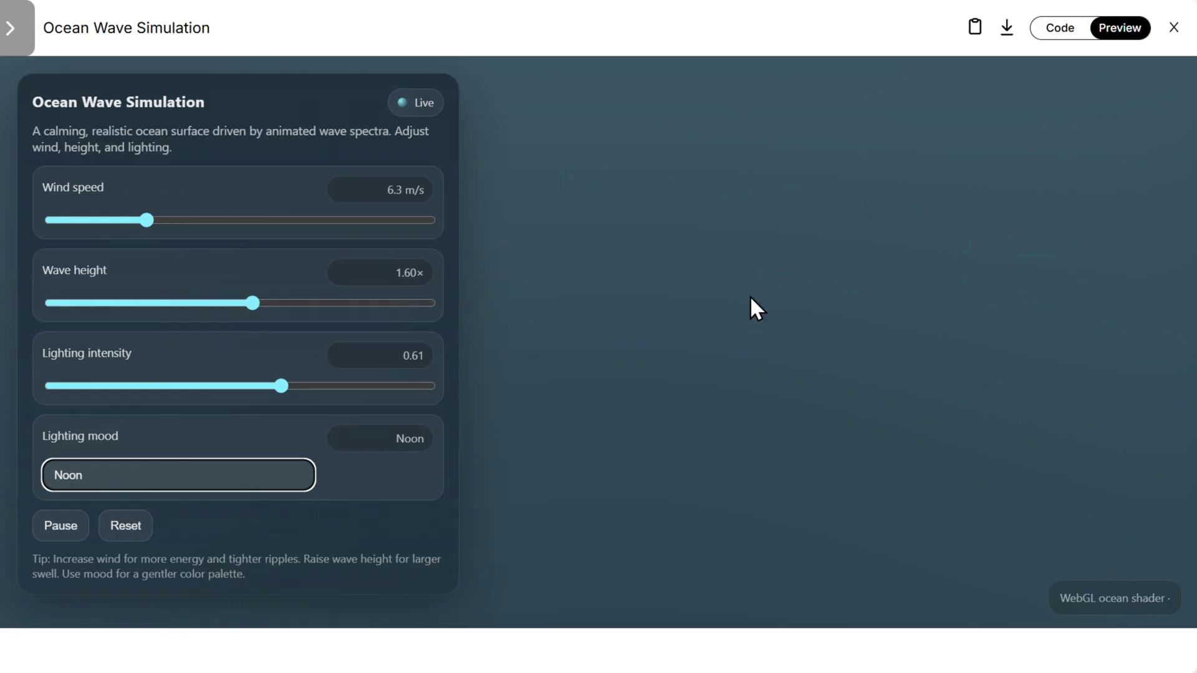
{"action": "left_click", "coordinate": [754, 360]}
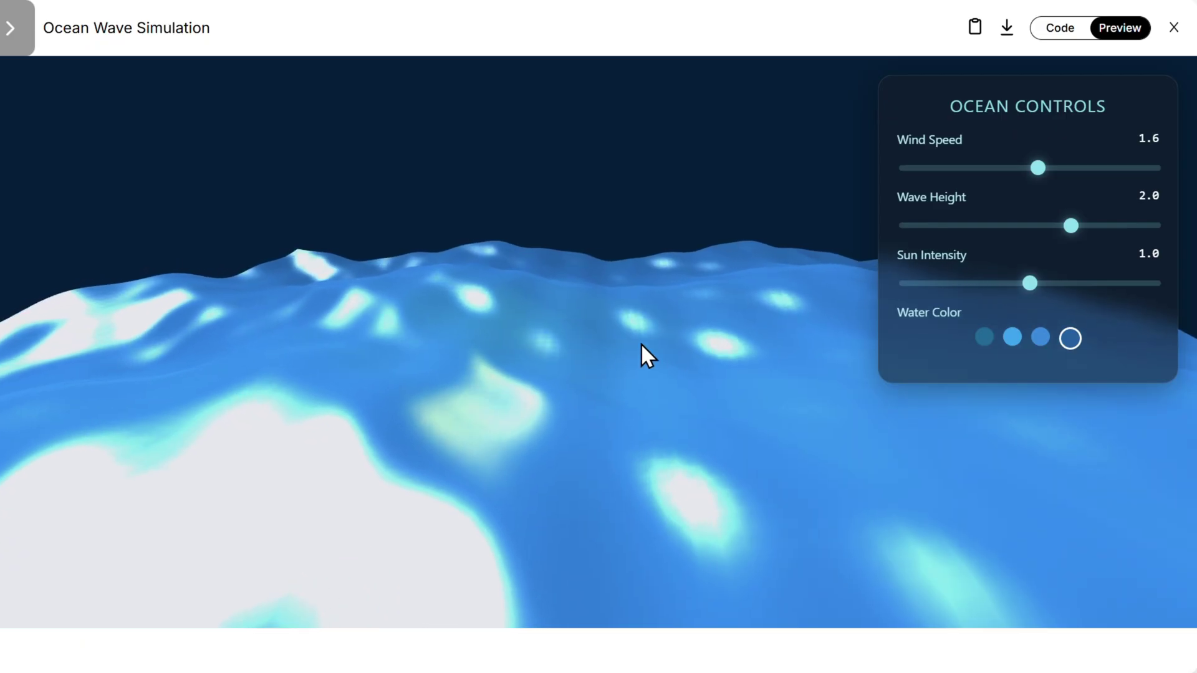
- Set wave height 2.6, wind 3.0, sun intensity 1.3 and light cyan water, then widen the preview
{"action": "left_click", "coordinate": [937, 231]}
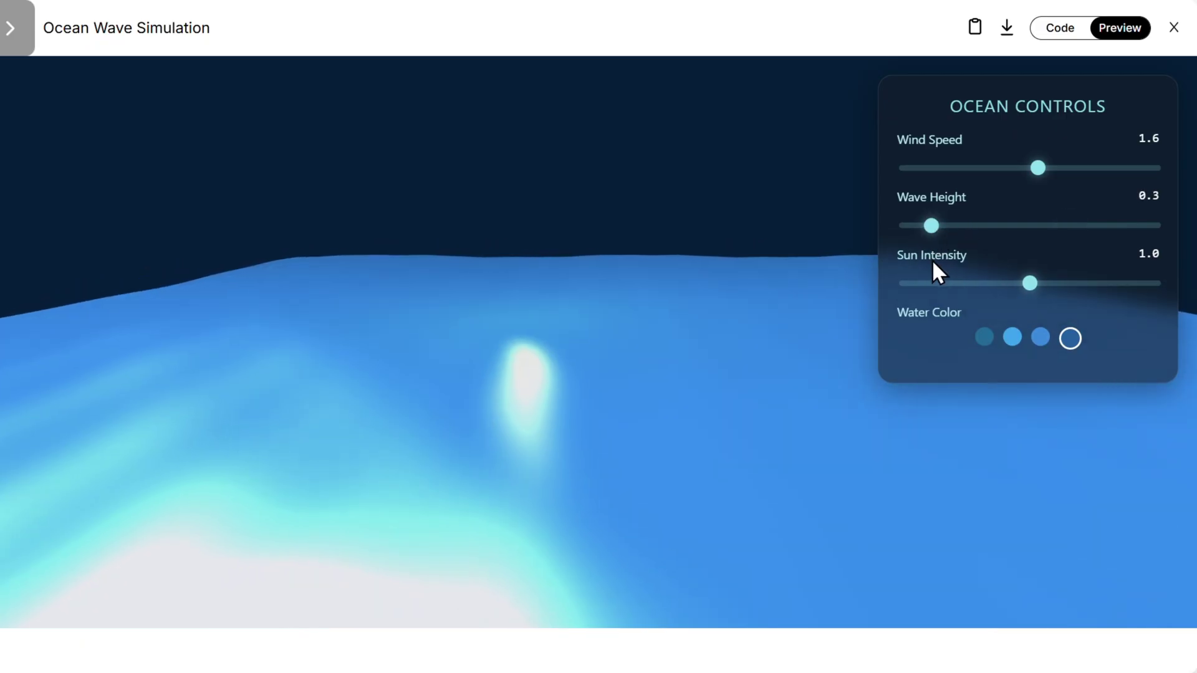
{"action": "left_click", "coordinate": [984, 233]}
{"action": "left_click_drag", "start_coordinate": [983, 231], "coordinate": [1122, 238]}
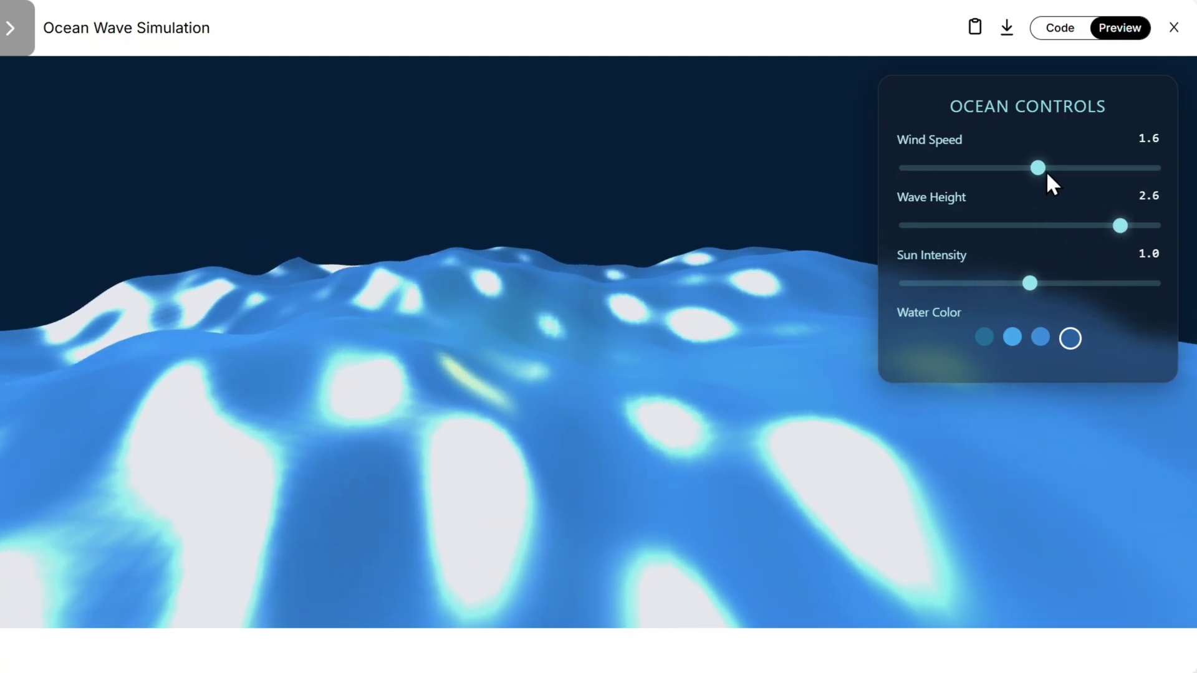
{"action": "left_click_drag", "start_coordinate": [1046, 171], "coordinate": [1161, 187]}
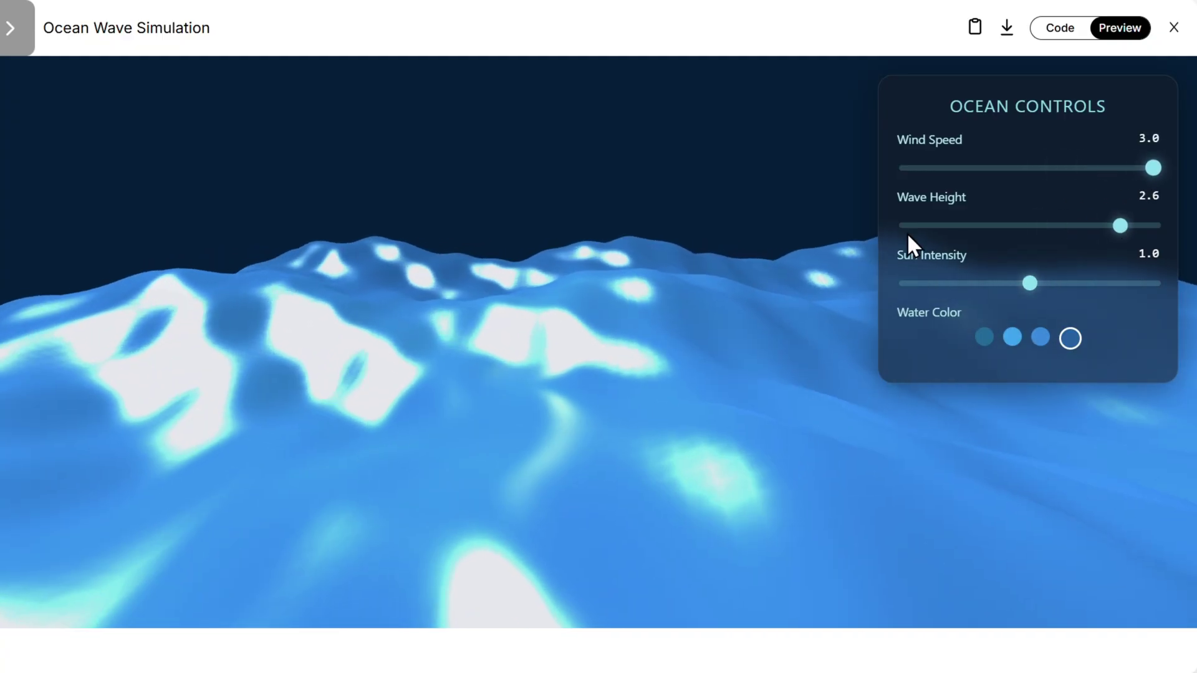
{"action": "left_click_drag", "start_coordinate": [1030, 286], "coordinate": [1065, 286]}
{"action": "left_click", "coordinate": [1013, 338]}
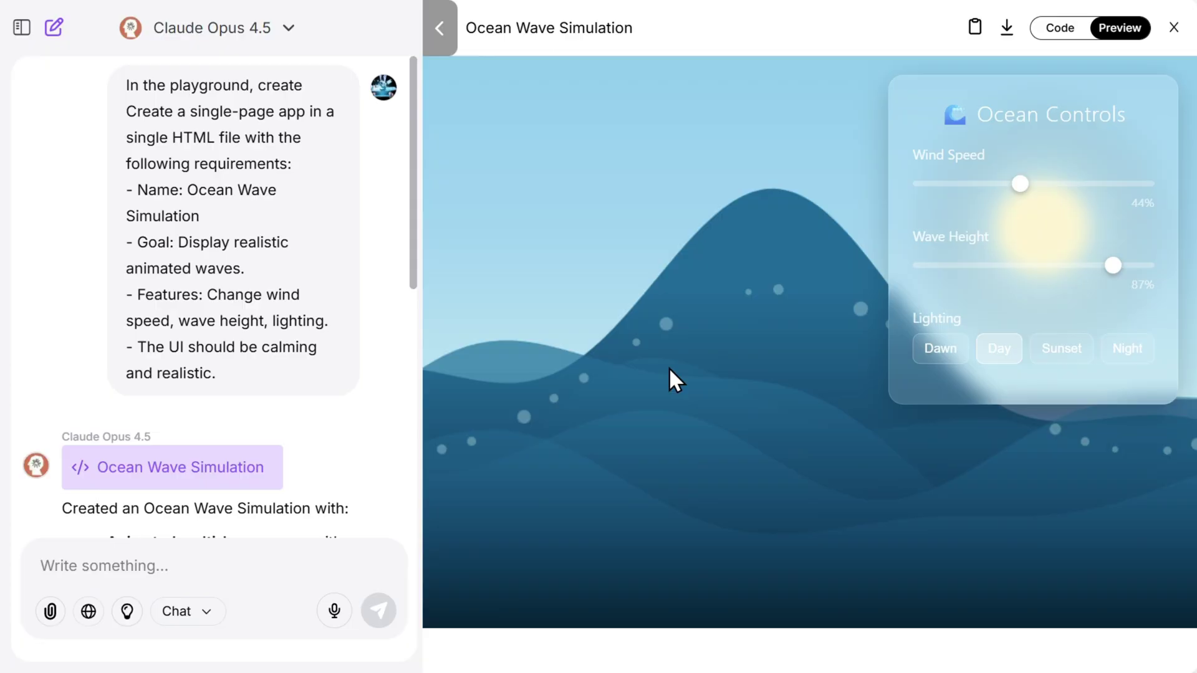
{"action": "left_click", "coordinate": [439, 27]}
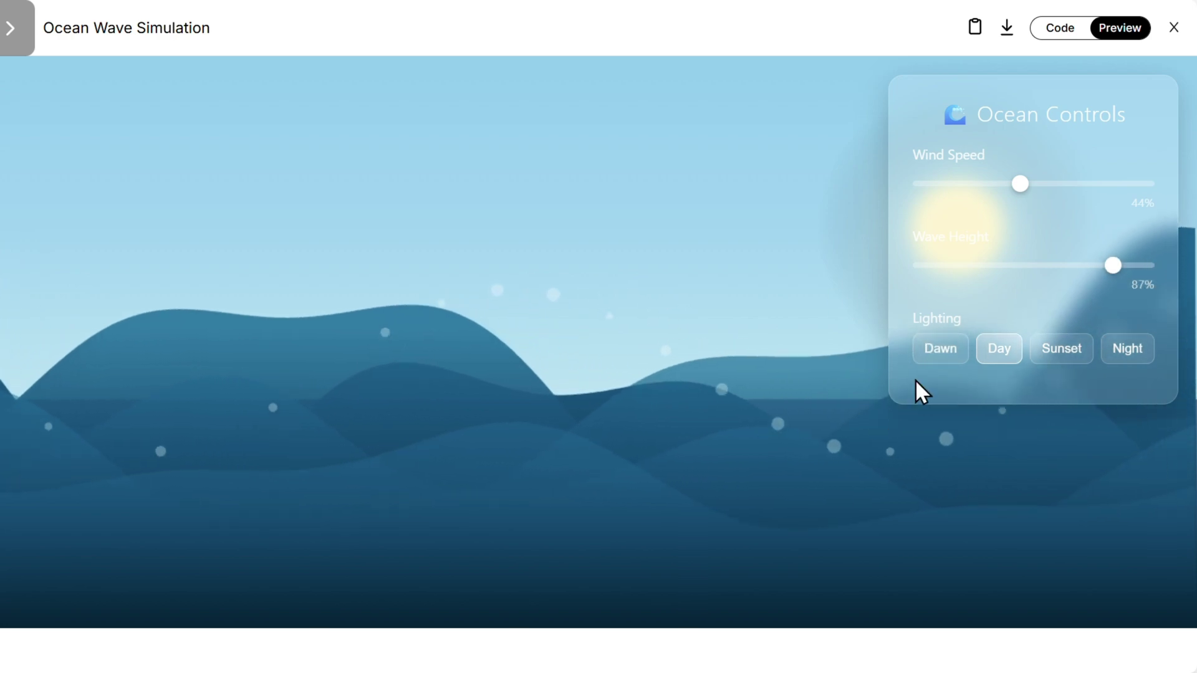
- Cycle Dawn, Day, Sunset and Night lighting, return to Day, and lower wave height to 59%
{"action": "left_click", "coordinate": [948, 361]}
{"action": "left_click", "coordinate": [1000, 362]}
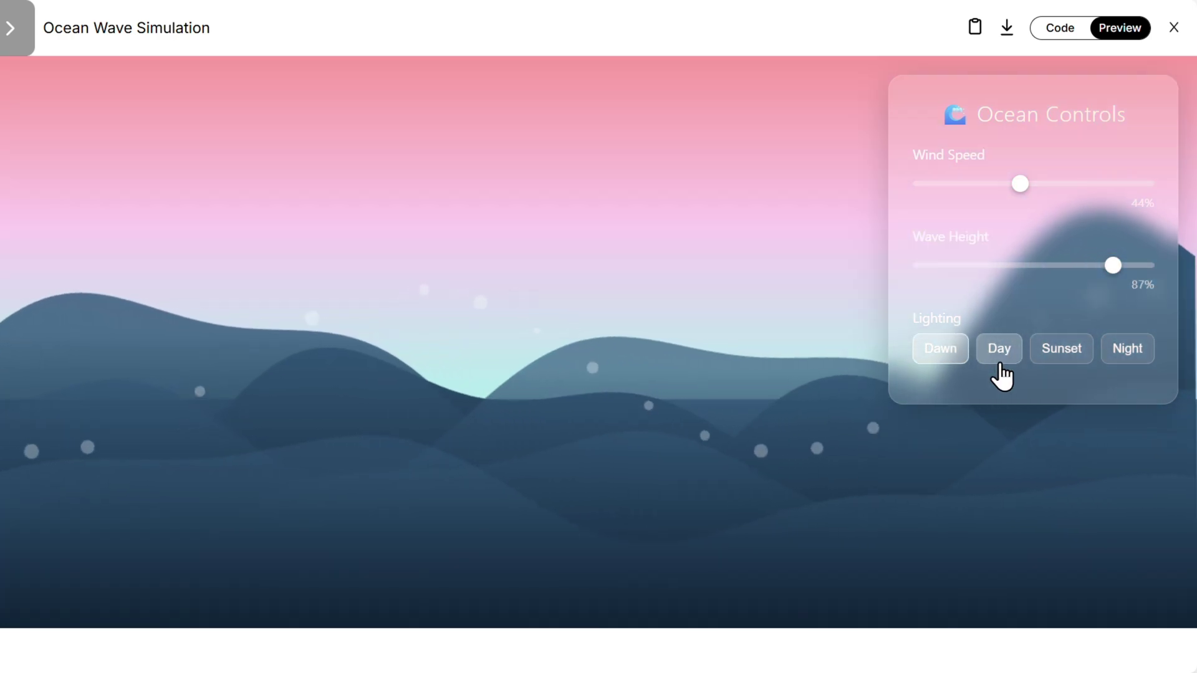
{"action": "left_click", "coordinate": [1054, 364]}
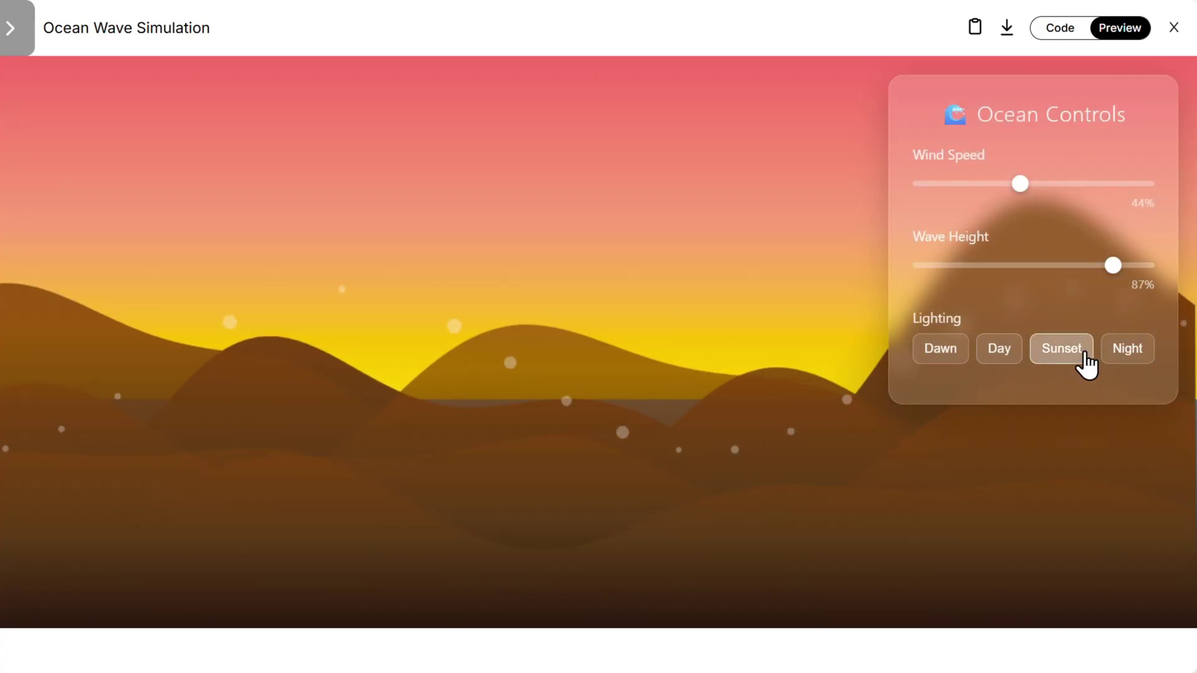
{"action": "left_click", "coordinate": [1122, 364]}
{"action": "left_click", "coordinate": [998, 361]}
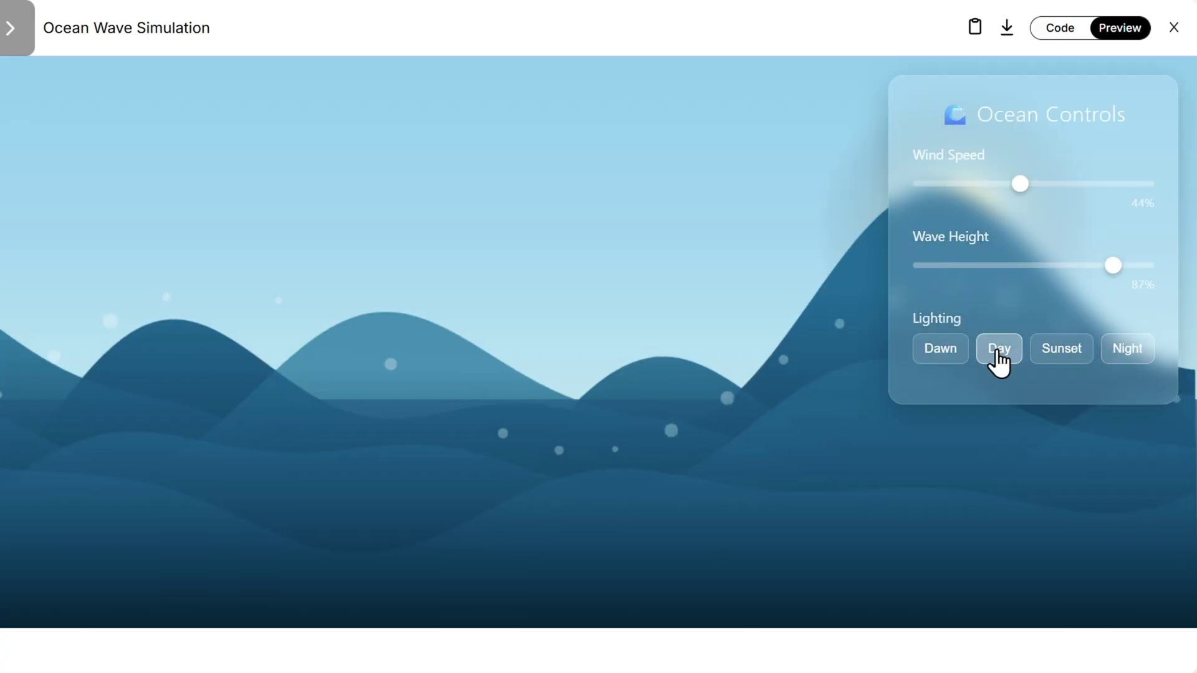
{"action": "mouse_move", "coordinate": [1041, 264]}
{"action": "left_mouse_down"}
{"action": "mouse_move", "coordinate": [939, 271]}
{"action": "mouse_move", "coordinate": [1043, 268]}
{"action": "left_mouse_up"}
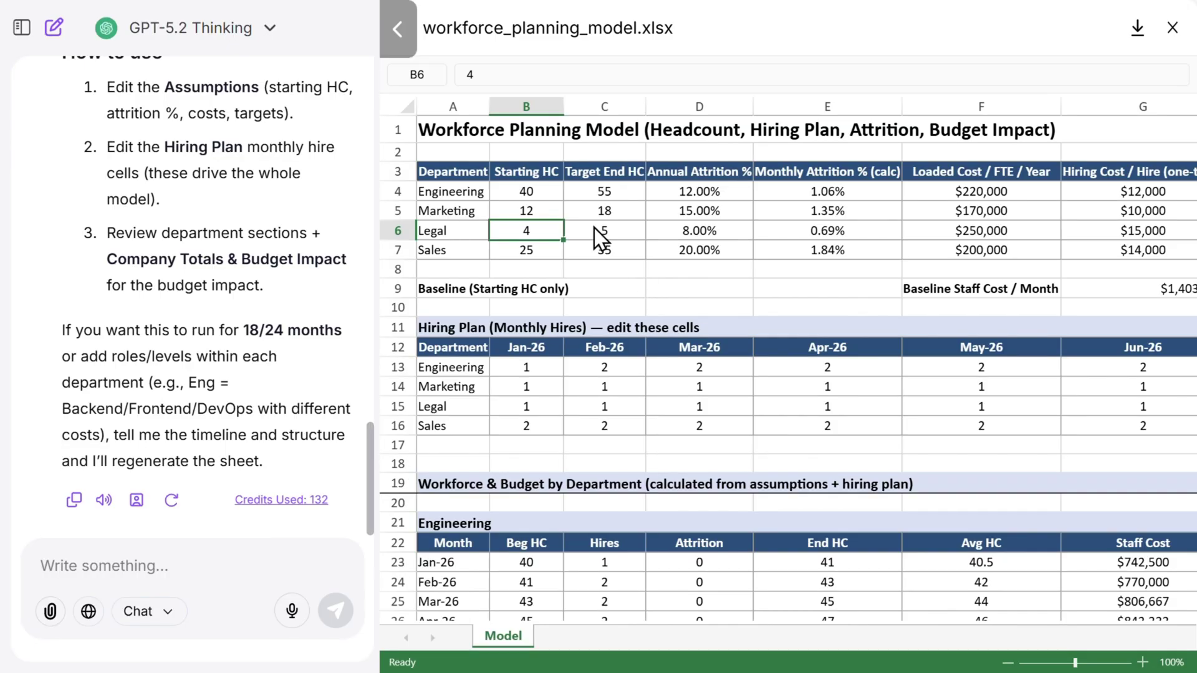
- Widen GPT-5.2's workforce workbook to full width and scroll through its department tables
{"action": "left_click", "coordinate": [396, 30]}
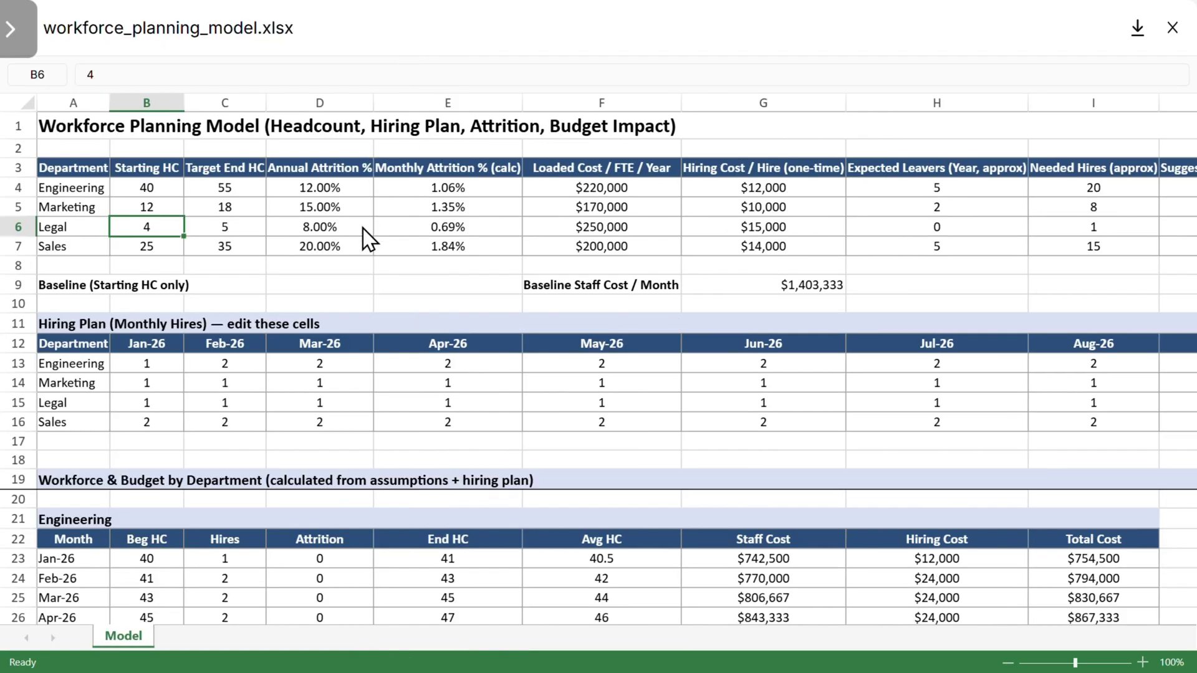
{"action": "scroll", "coordinate": [380, 250], "scroll_direction": "down", "scroll_amount": 3}
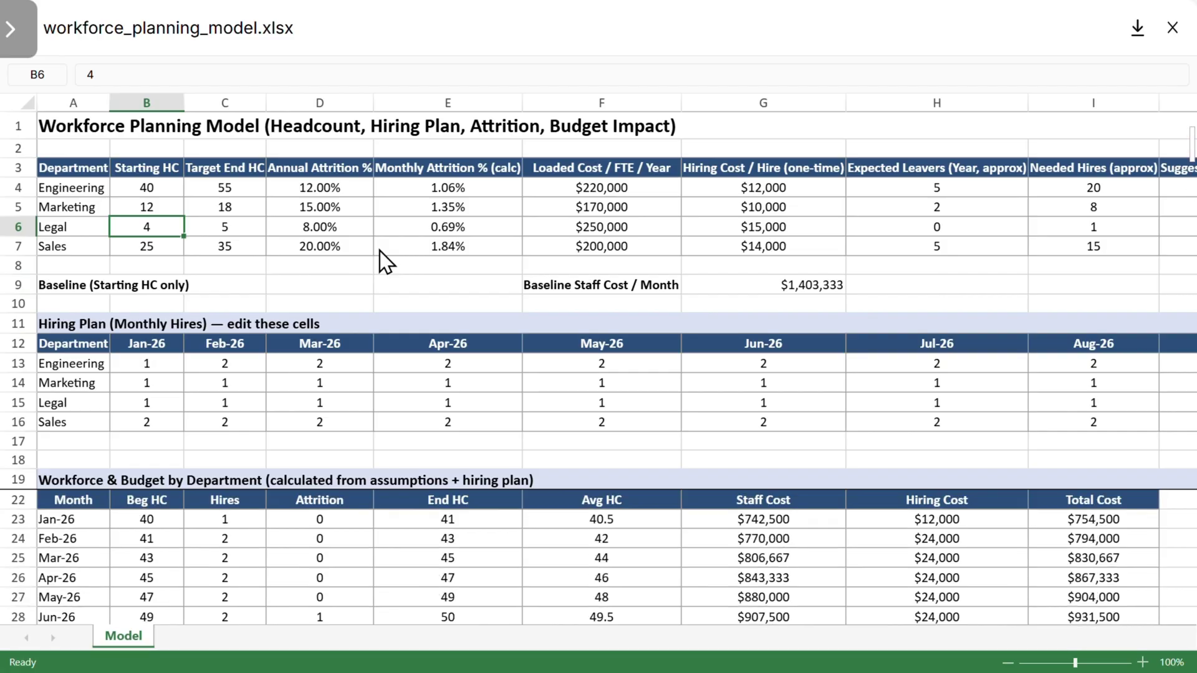
{"action": "scroll", "coordinate": [379, 251], "scroll_direction": "up", "scroll_amount": 3}
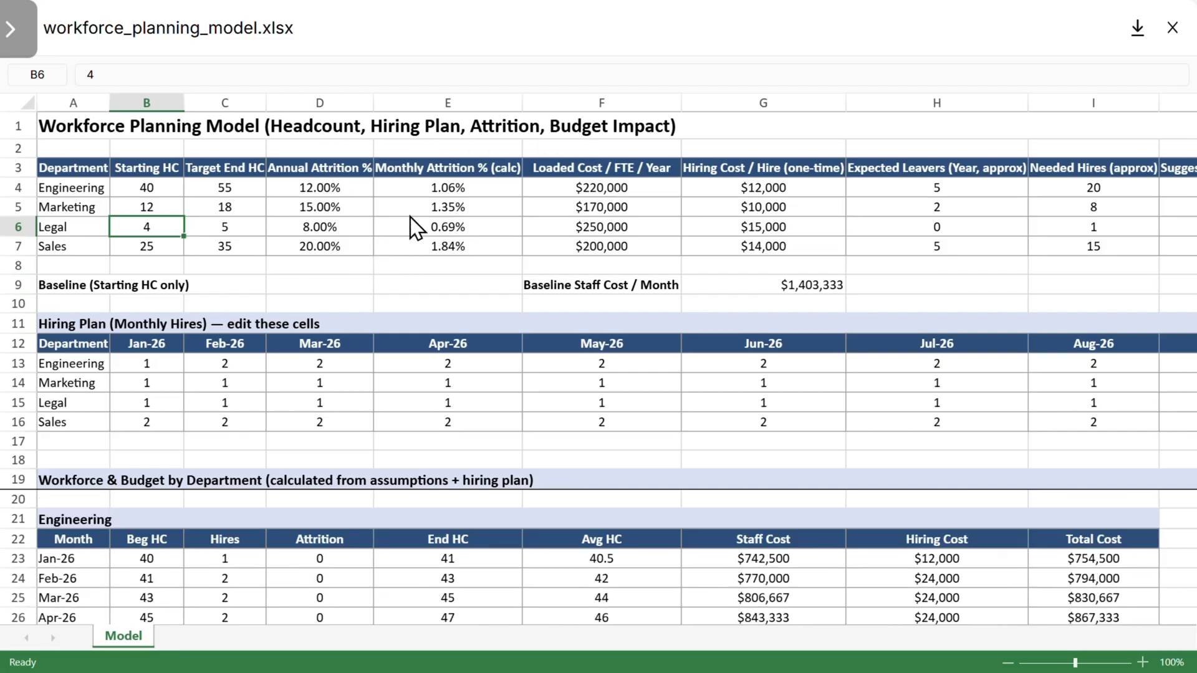
{"action": "scroll", "coordinate": [410, 409], "scroll_direction": "down", "scroll_amount": 6}
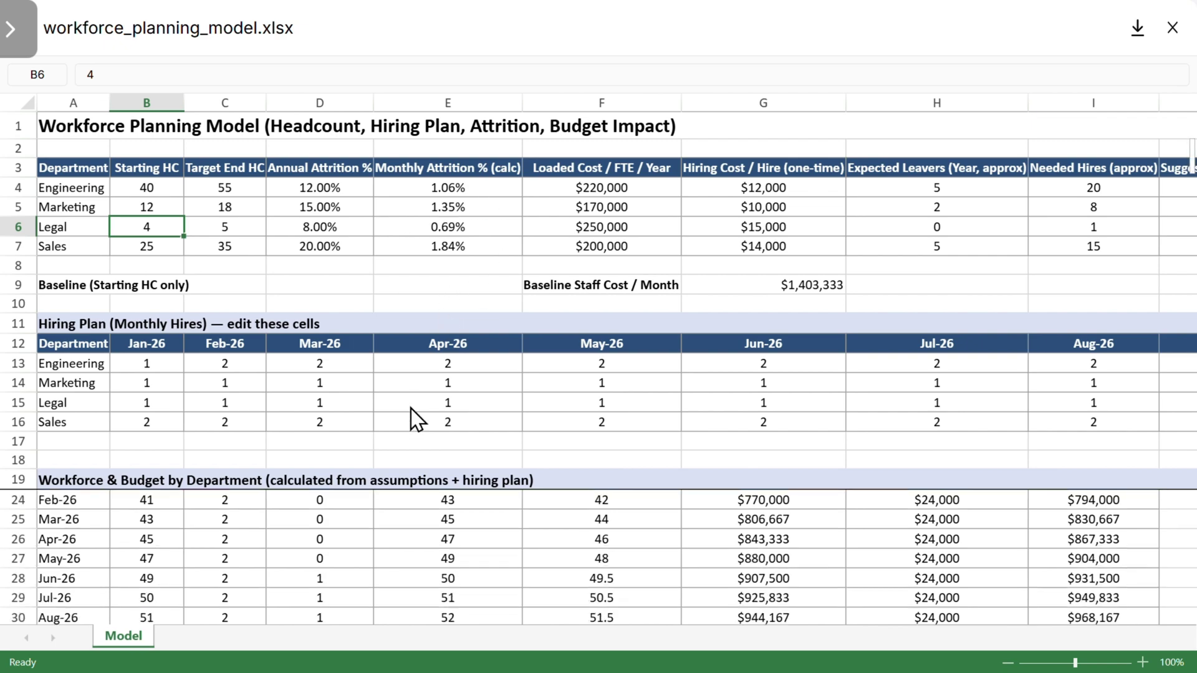
{"action": "scroll", "coordinate": [411, 409], "scroll_direction": "down", "scroll_amount": 8}
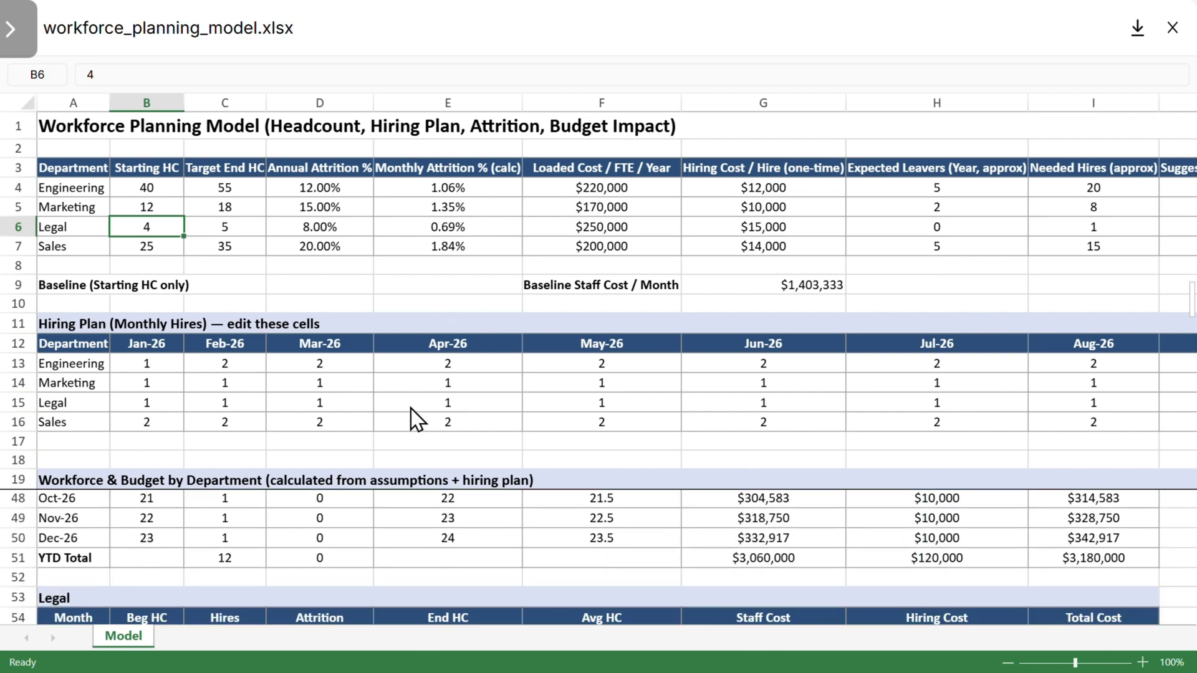
- Widen Gemini's workforce workbook, then select cell A5, rows 2–21, and finally cell E10
{"action": "scroll", "coordinate": [410, 409], "scroll_direction": "down", "scroll_amount": 3}
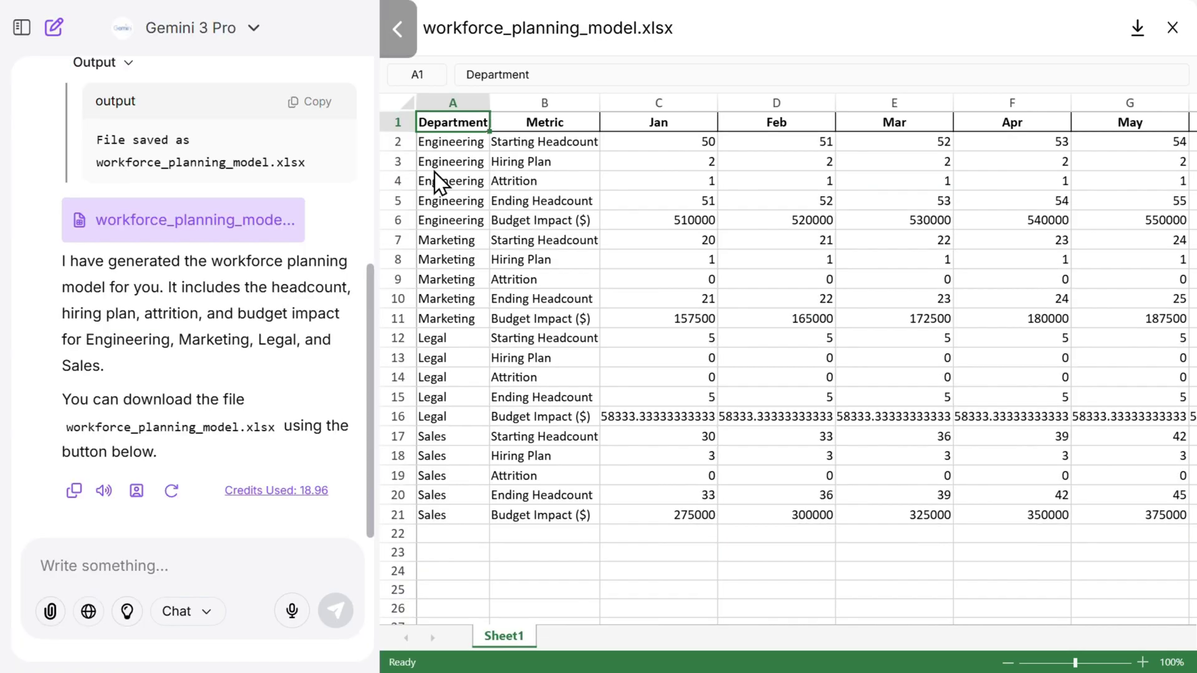
{"action": "left_click", "coordinate": [402, 47]}
{"action": "left_click", "coordinate": [91, 200]}
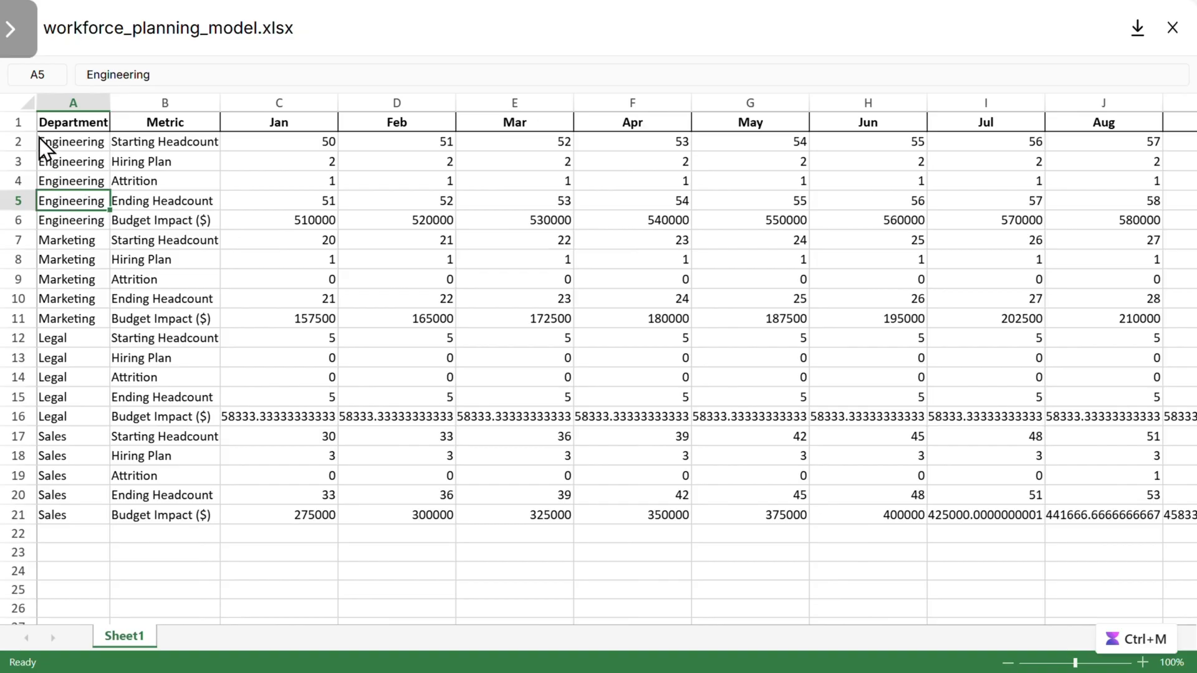
{"action": "left_click_drag", "start_coordinate": [15, 144], "coordinate": [201, 521]}
{"action": "left_click", "coordinate": [481, 302]}
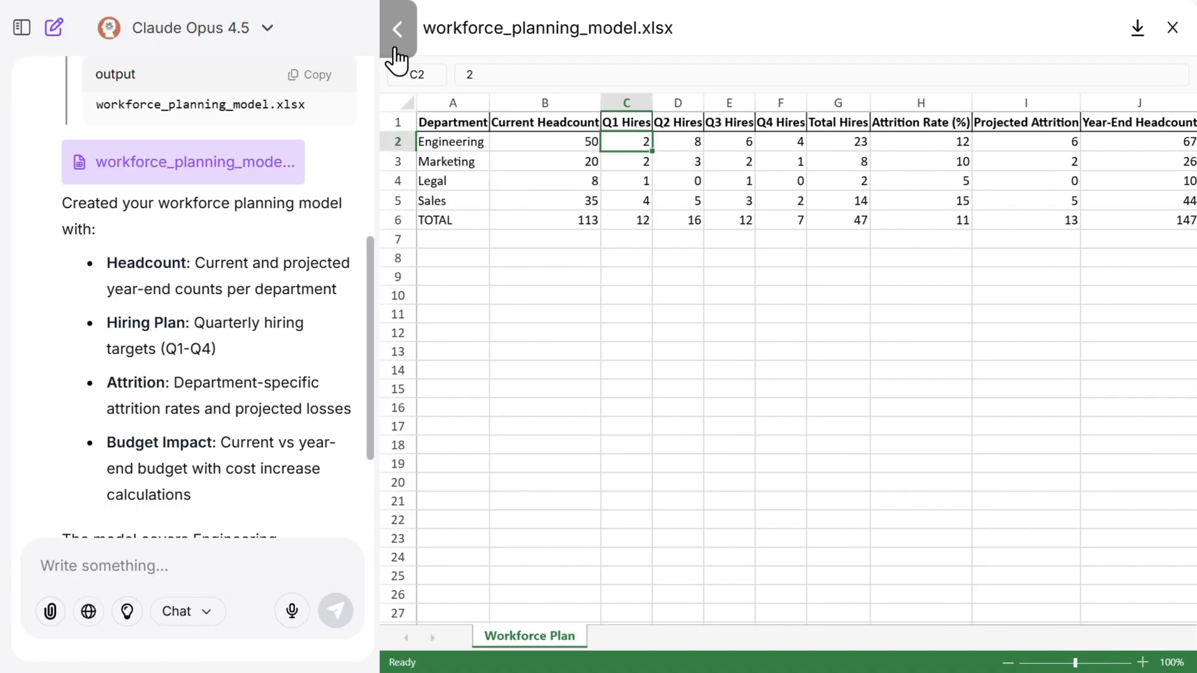
- Collapse the chat to show workforce_planning_model.xlsx full-width, select A1:L7, then deselect at H8
{"action": "left_click", "coordinate": [393, 49]}
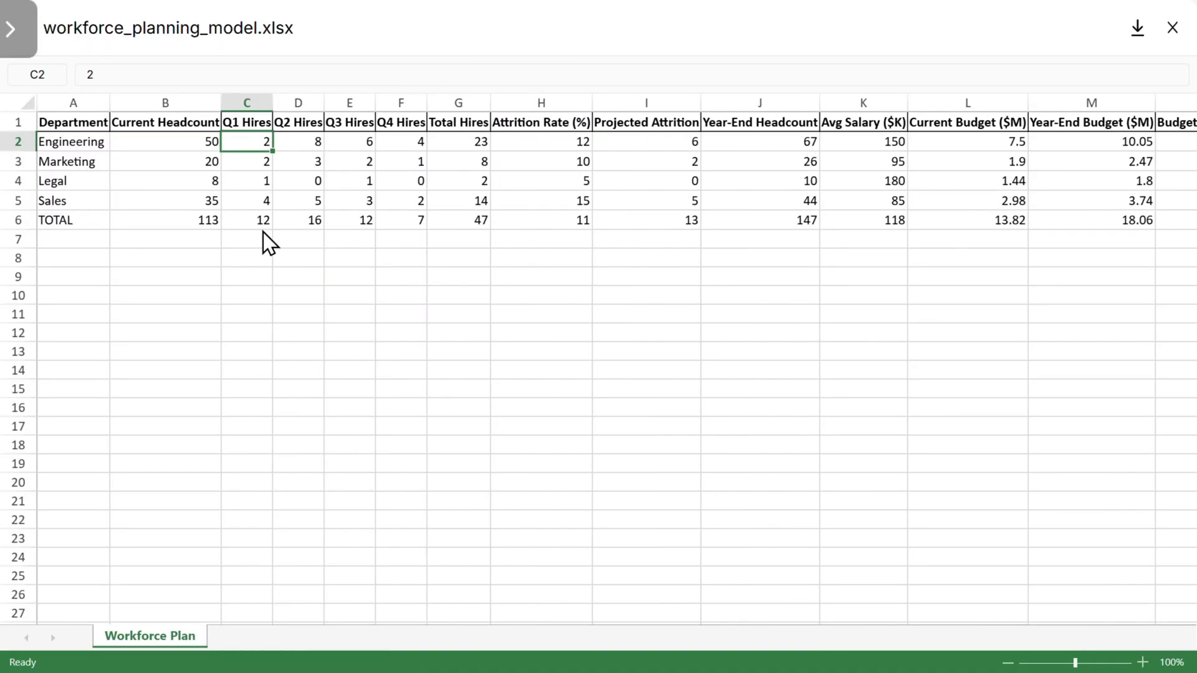
{"action": "left_click_drag", "start_coordinate": [70, 126], "coordinate": [1098, 245]}
{"action": "left_click", "coordinate": [550, 268]}
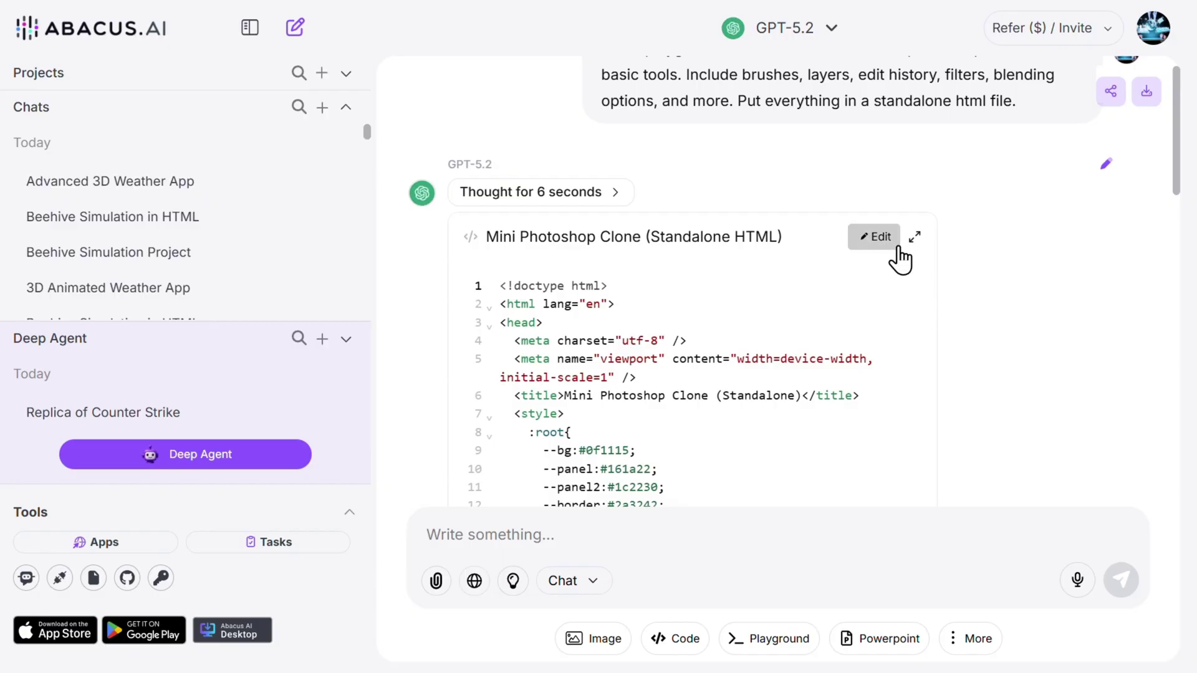
- Open the Mini Photoshop Clone preview full-width, resize its canvas to 5000x5000 and select the eraser
{"action": "left_click", "coordinate": [915, 237]}
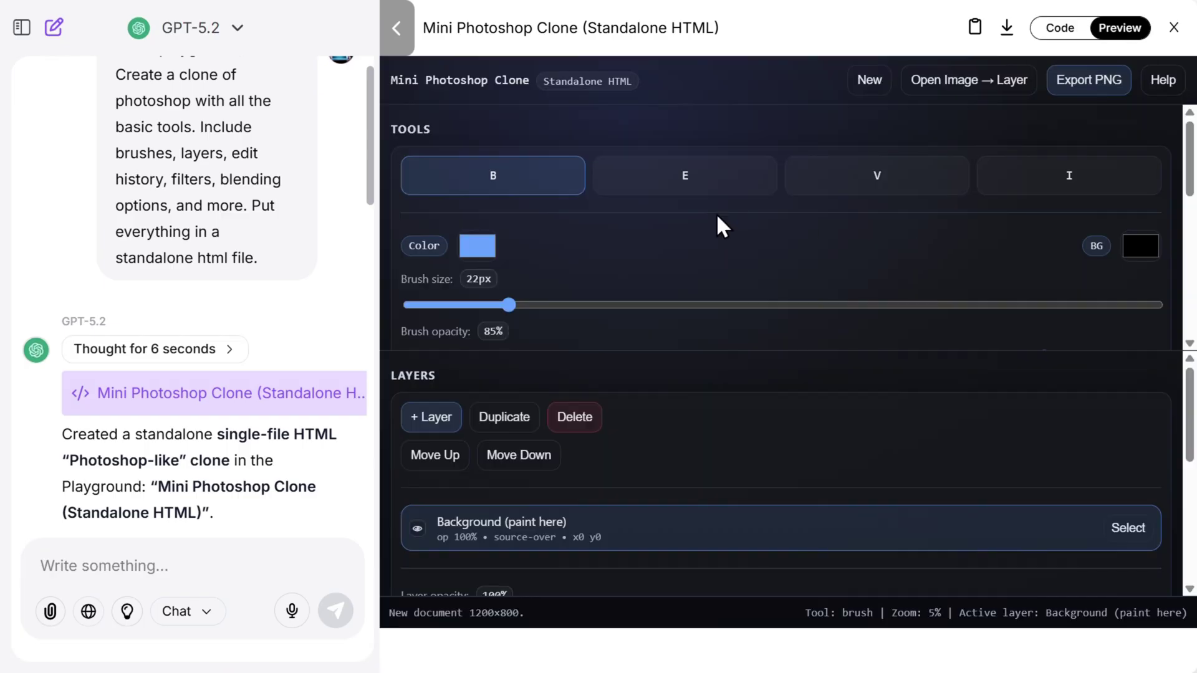
{"action": "left_click", "coordinate": [398, 33]}
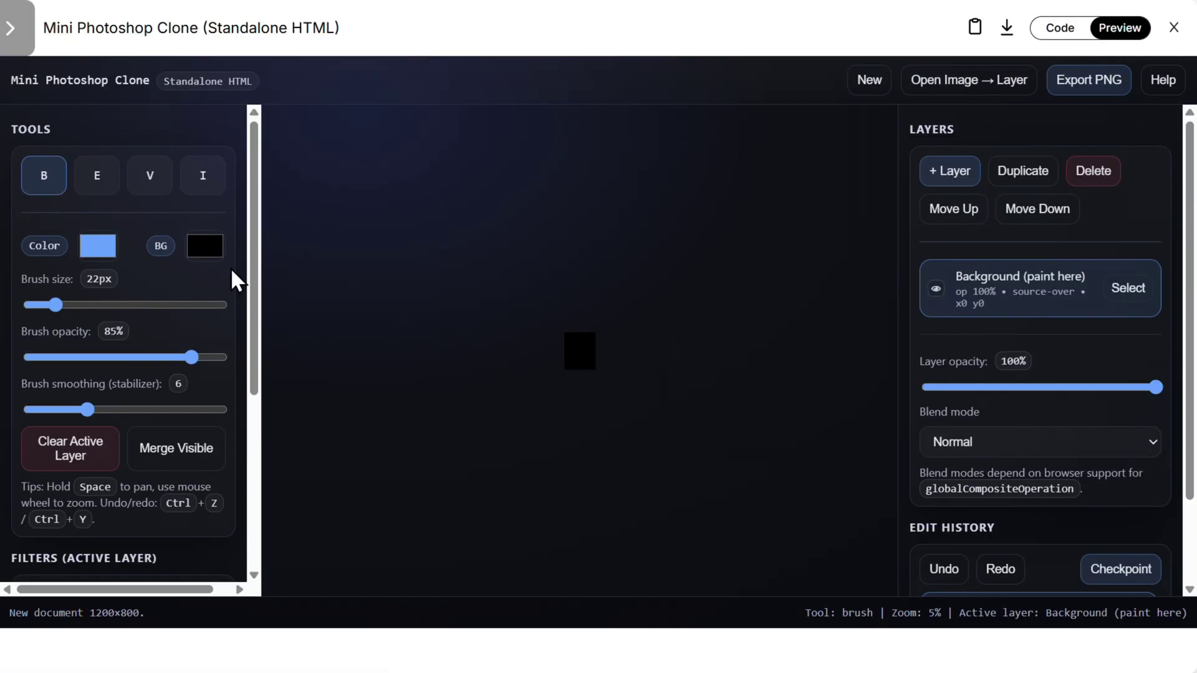
{"action": "scroll", "coordinate": [156, 420], "scroll_direction": "down", "scroll_amount": 5}
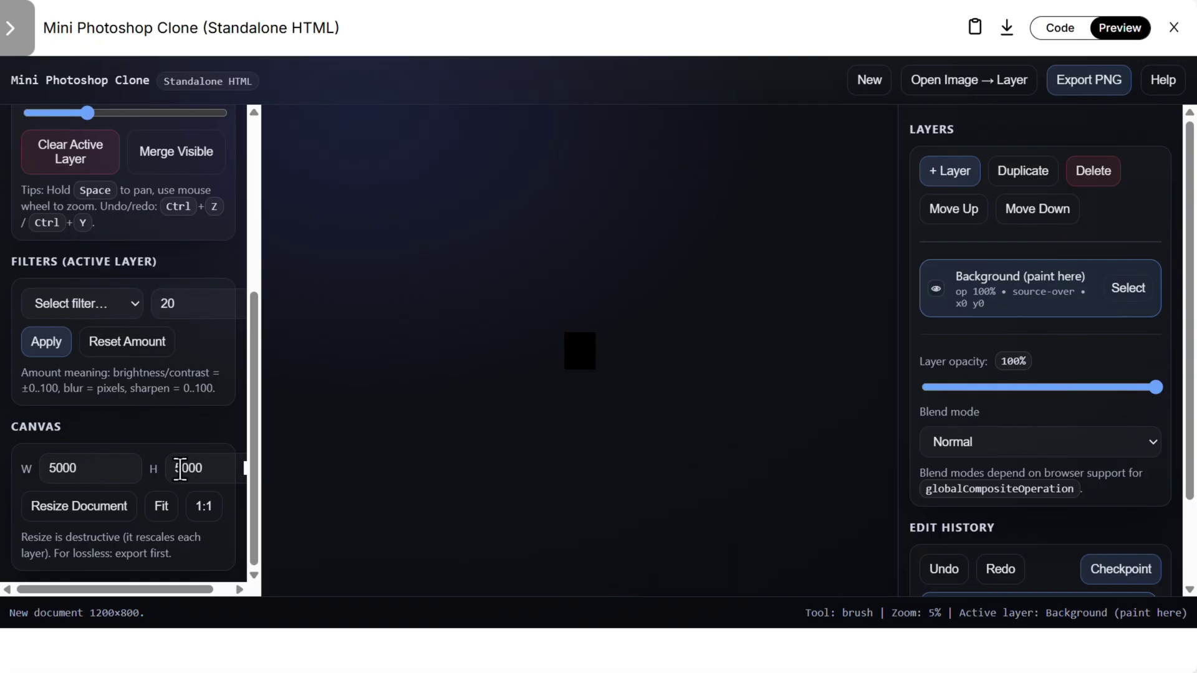
{"action": "left_click", "coordinate": [103, 516]}
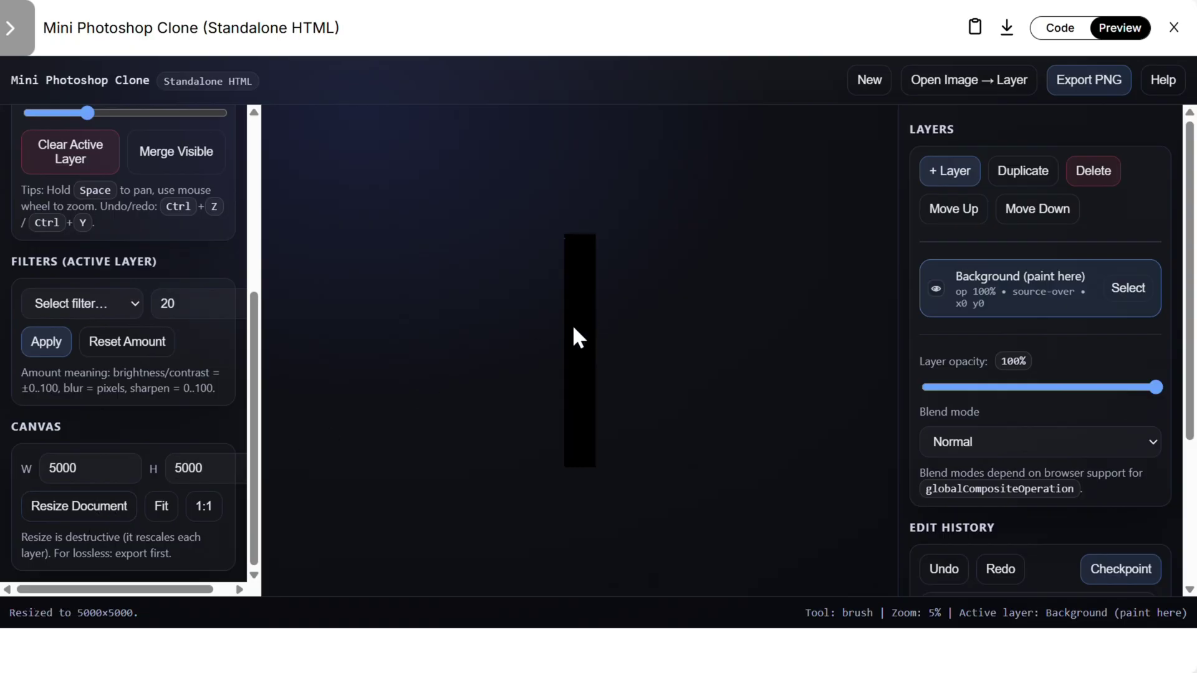
{"action": "scroll", "coordinate": [173, 325], "scroll_direction": "up", "scroll_amount": 5}
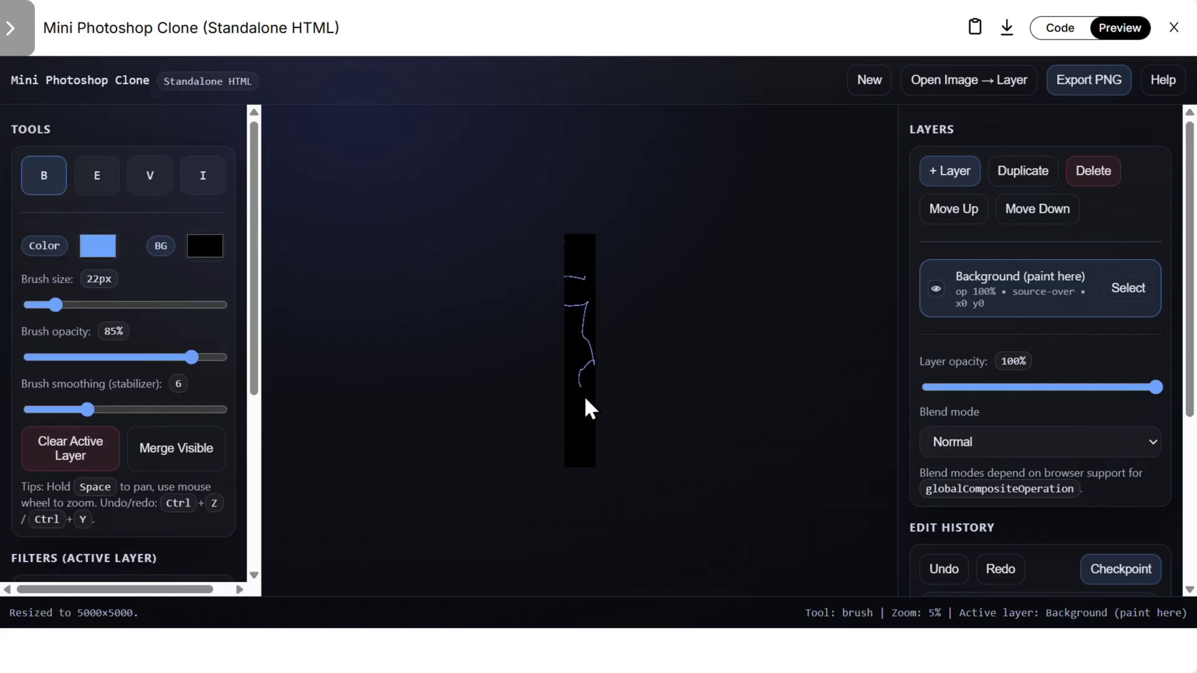
{"action": "left_click", "coordinate": [103, 190]}
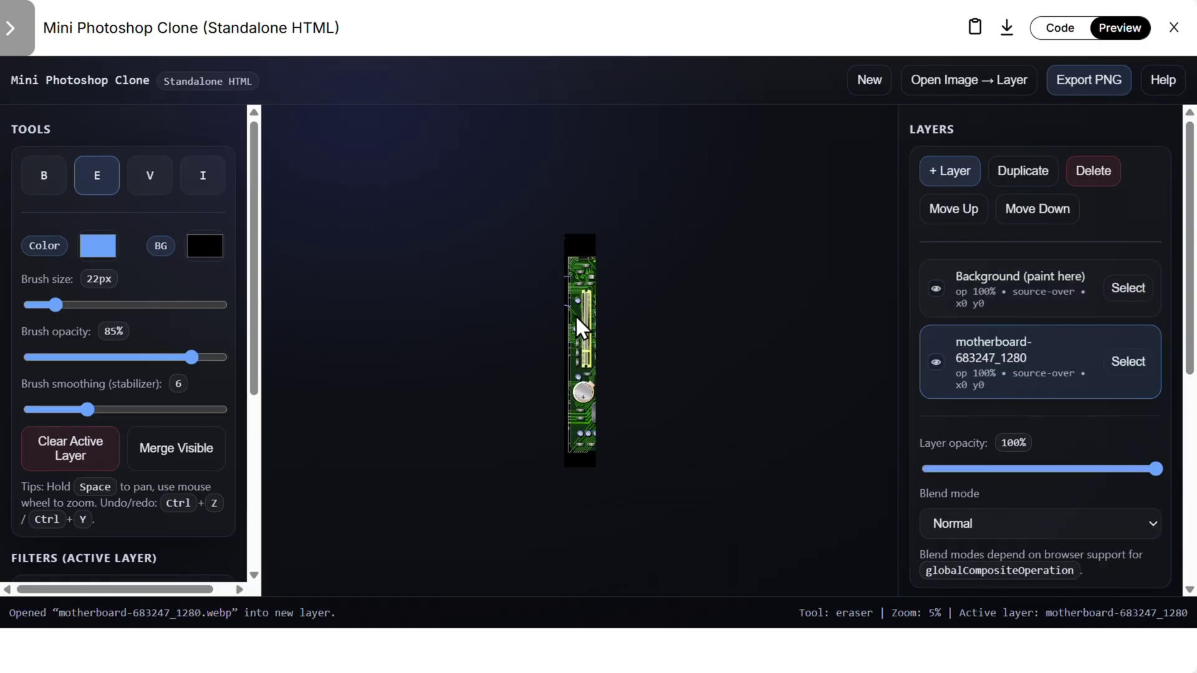
- Apply the Invert filter to the motherboard layer
{"action": "scroll", "coordinate": [579, 354], "scroll_direction": "up", "scroll_amount": 5}
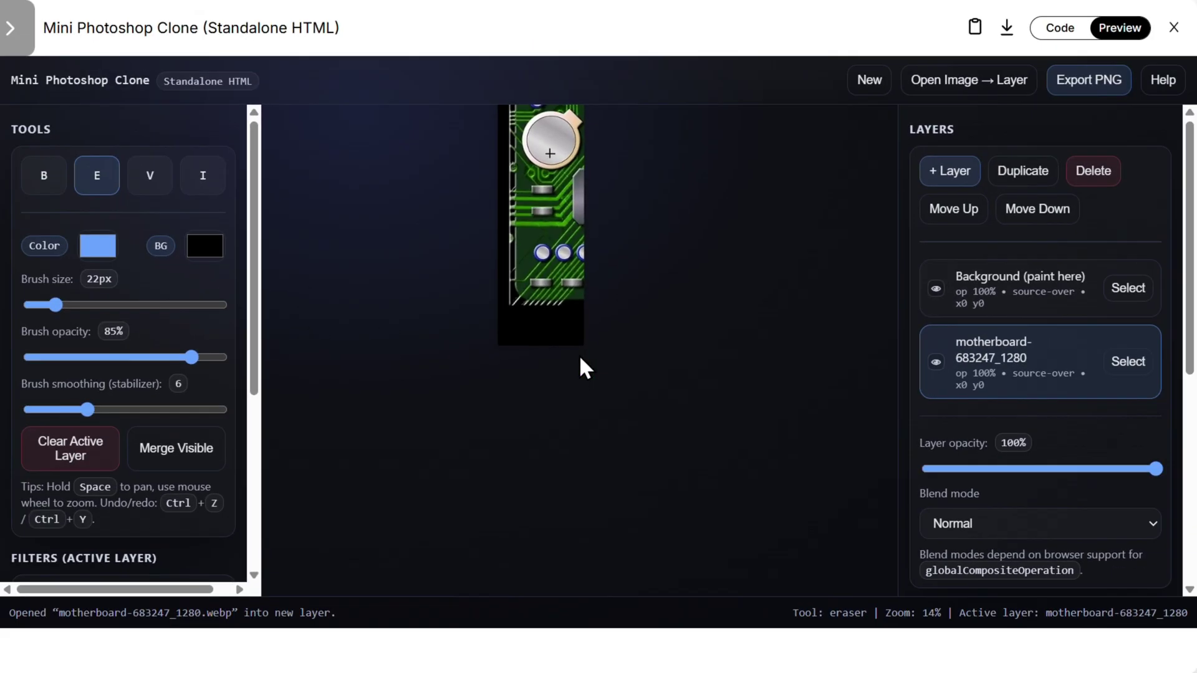
{"action": "scroll", "coordinate": [114, 437], "scroll_direction": "down", "scroll_amount": 3}
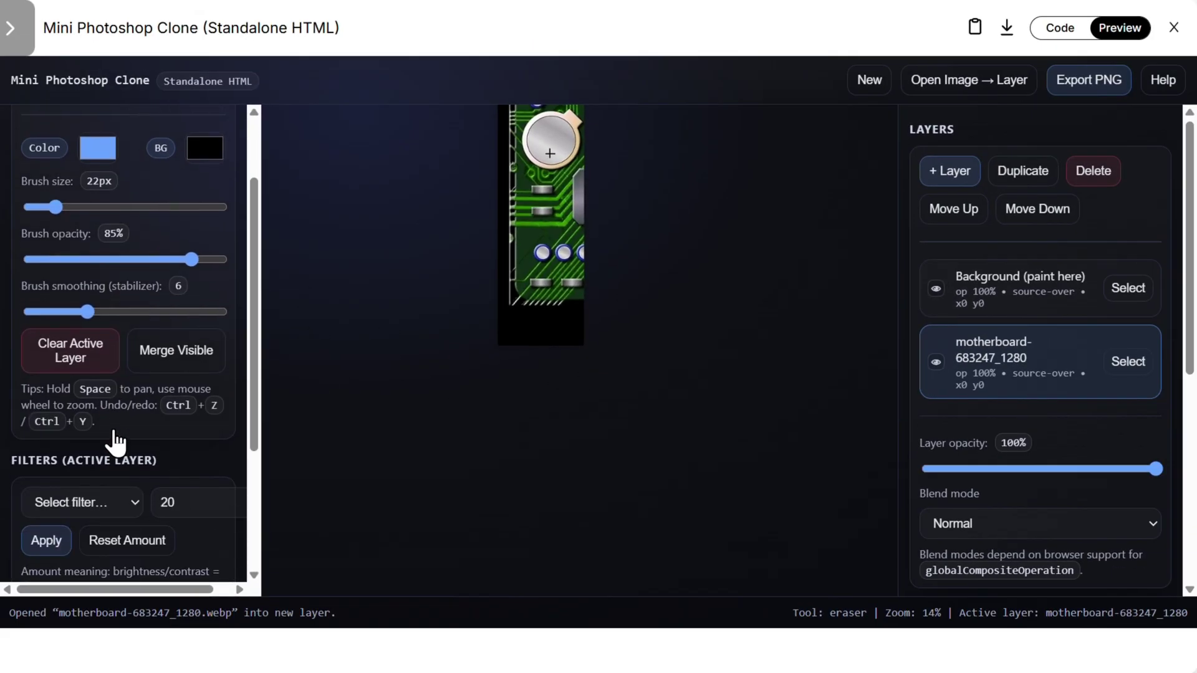
{"action": "left_click", "coordinate": [126, 443]}
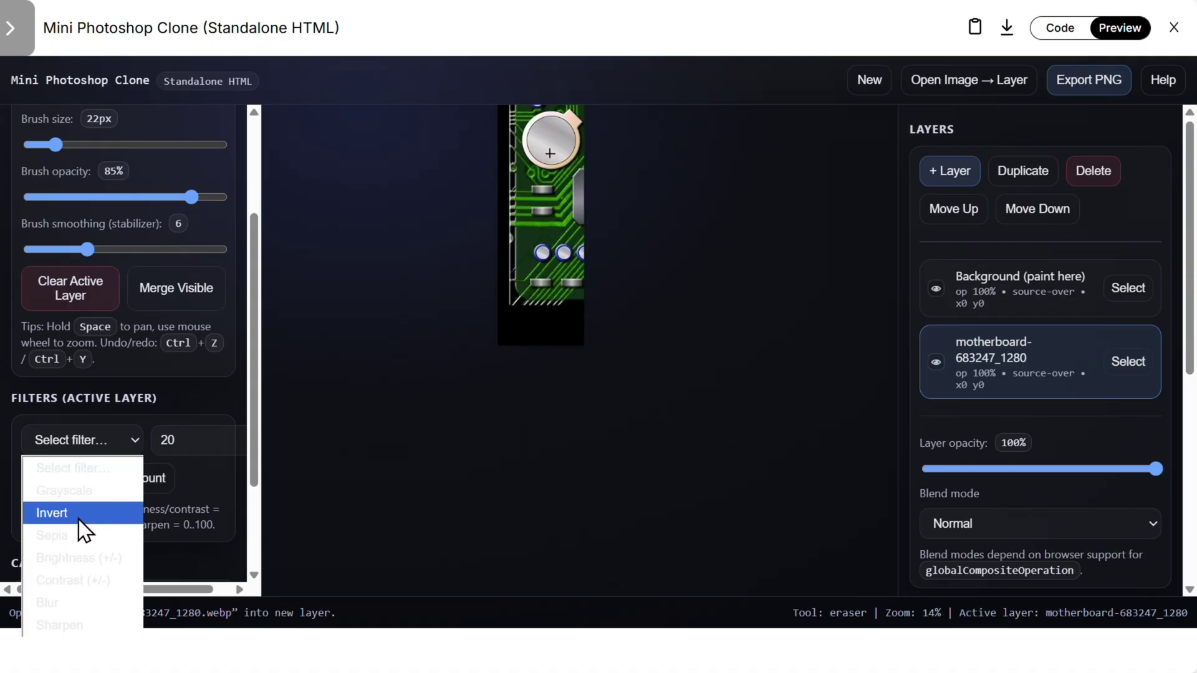
{"action": "left_click", "coordinate": [73, 515]}
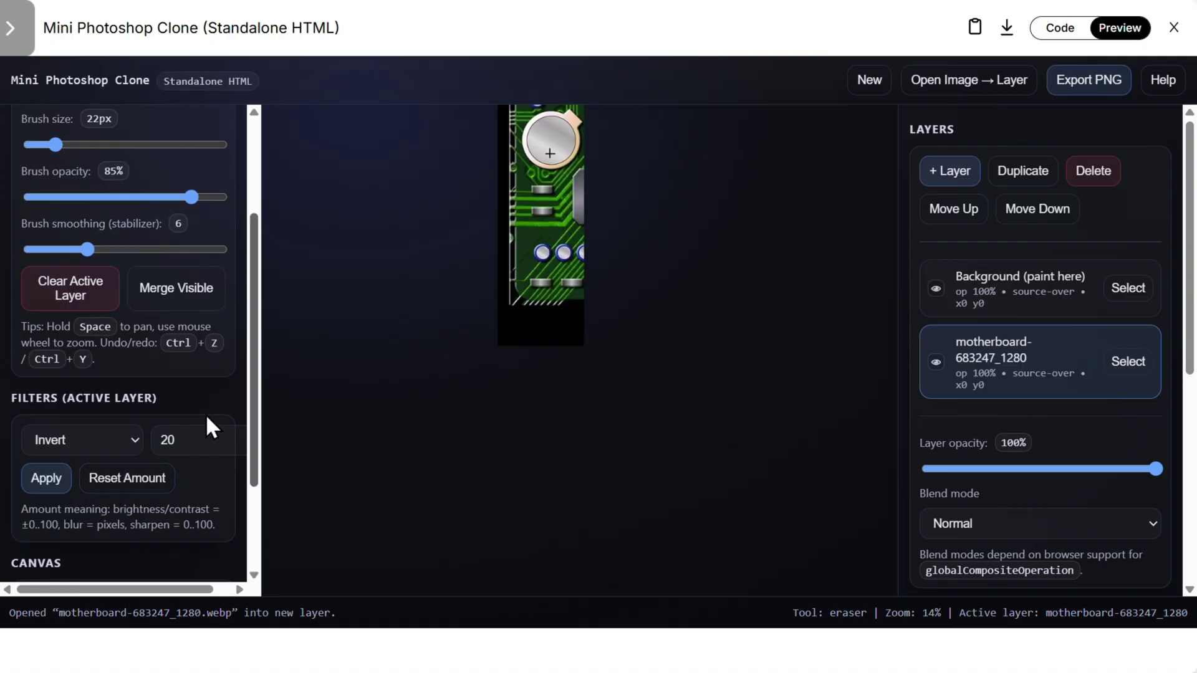
{"action": "left_click", "coordinate": [73, 439]}
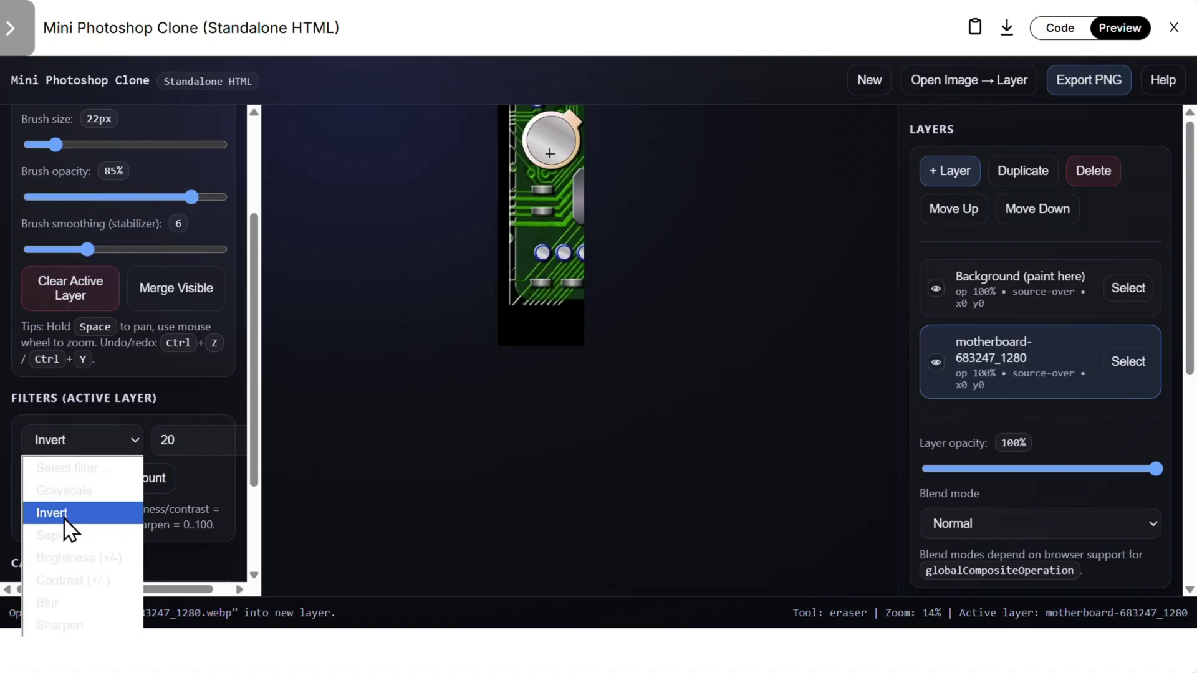
{"action": "left_click", "coordinate": [89, 515]}
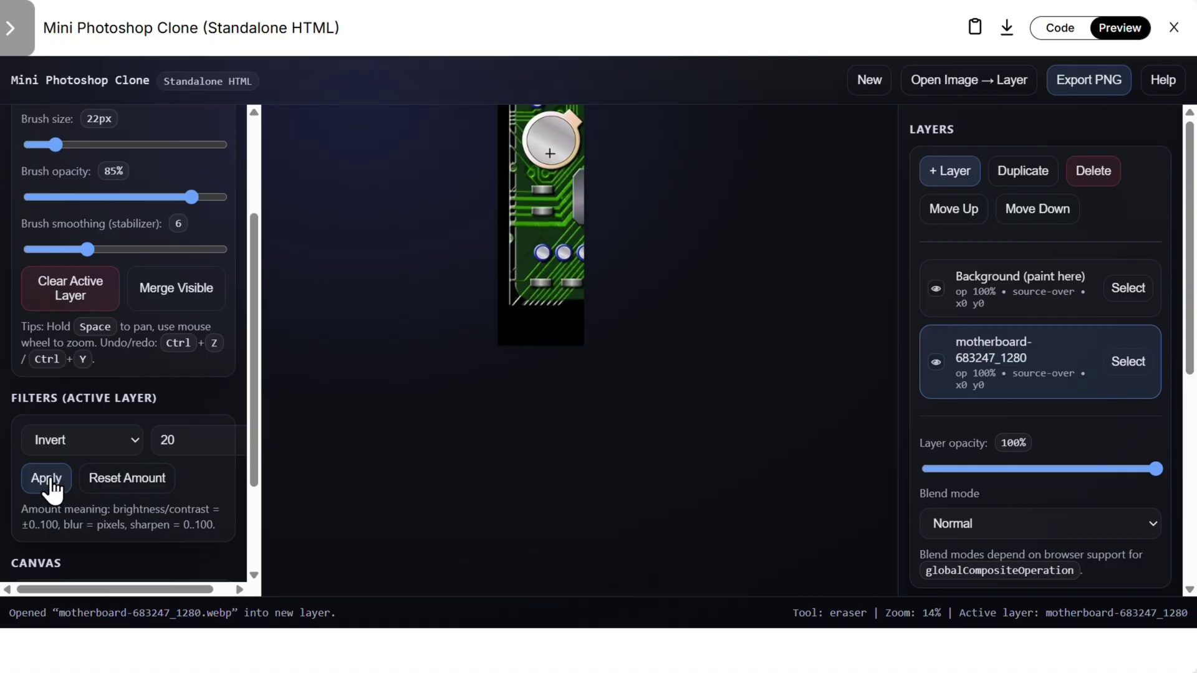
- Apply the Sepia filter to the motherboard layer
{"action": "left_click", "coordinate": [91, 441]}
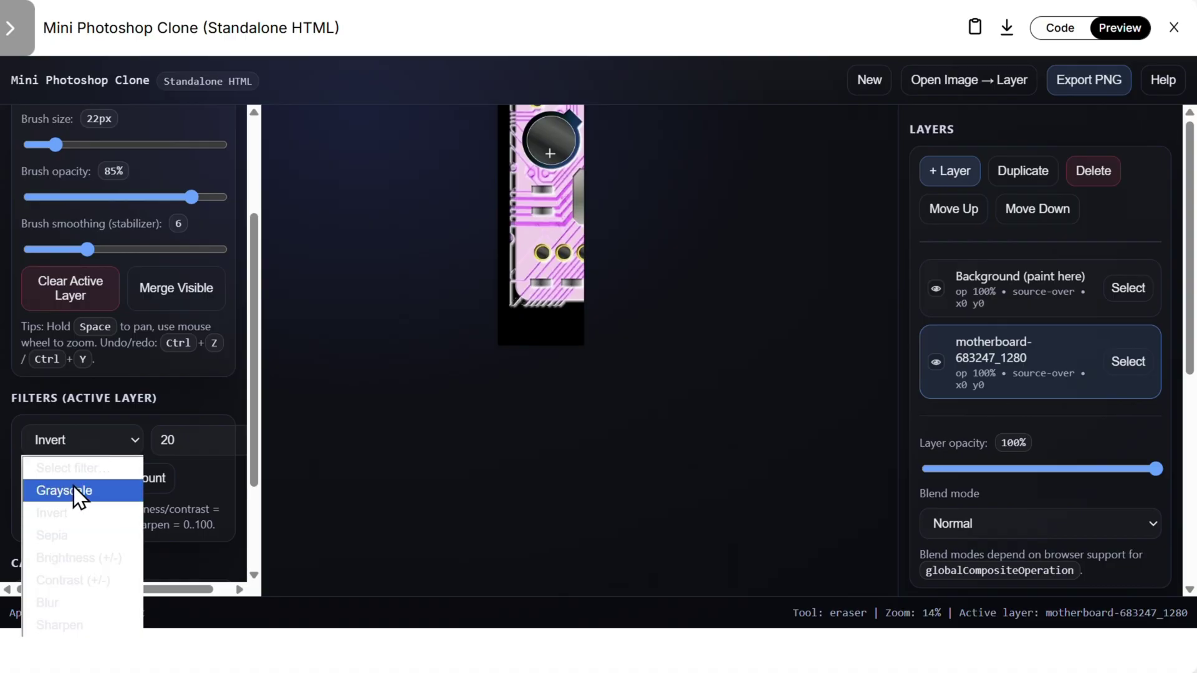
{"action": "left_click", "coordinate": [58, 536]}
{"action": "left_click", "coordinate": [63, 487]}
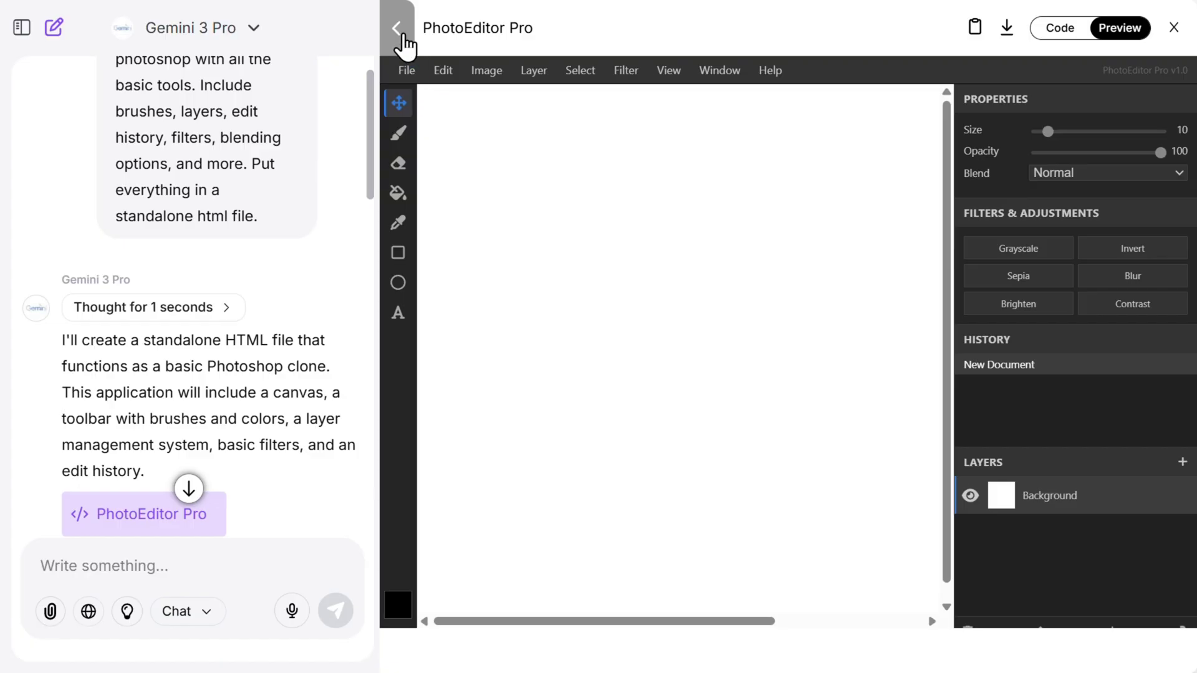
- Paint a looping black brush stroke, erase part of it, then bucket-fill the canvas black
{"action": "left_click", "coordinate": [400, 31]}
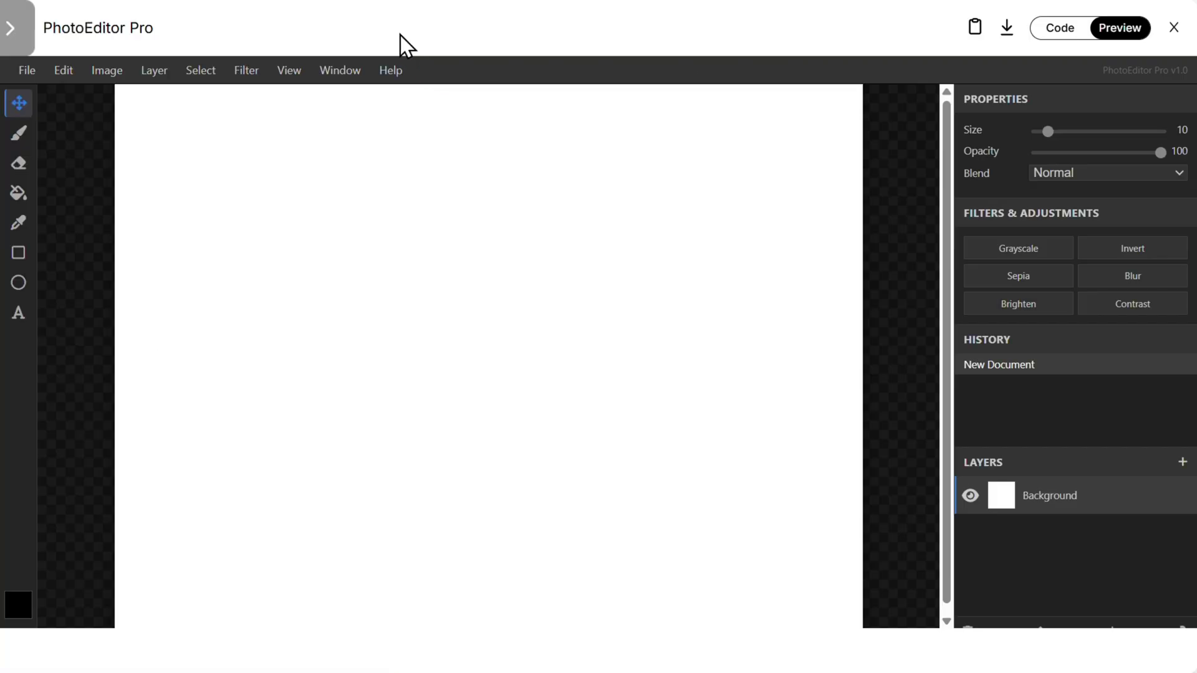
{"action": "left_click", "coordinate": [27, 134]}
{"action": "mouse_move", "coordinate": [257, 148]}
{"action": "left_mouse_down"}
{"action": "mouse_move", "coordinate": [257, 167]}
{"action": "mouse_move", "coordinate": [441, 192]}
{"action": "mouse_move", "coordinate": [375, 185]}
{"action": "mouse_move", "coordinate": [347, 318]}
{"action": "mouse_move", "coordinate": [435, 331]}
{"action": "mouse_move", "coordinate": [448, 282]}
{"action": "mouse_move", "coordinate": [548, 272]}
{"action": "mouse_move", "coordinate": [534, 259]}
{"action": "mouse_move", "coordinate": [527, 304]}
{"action": "left_mouse_up"}
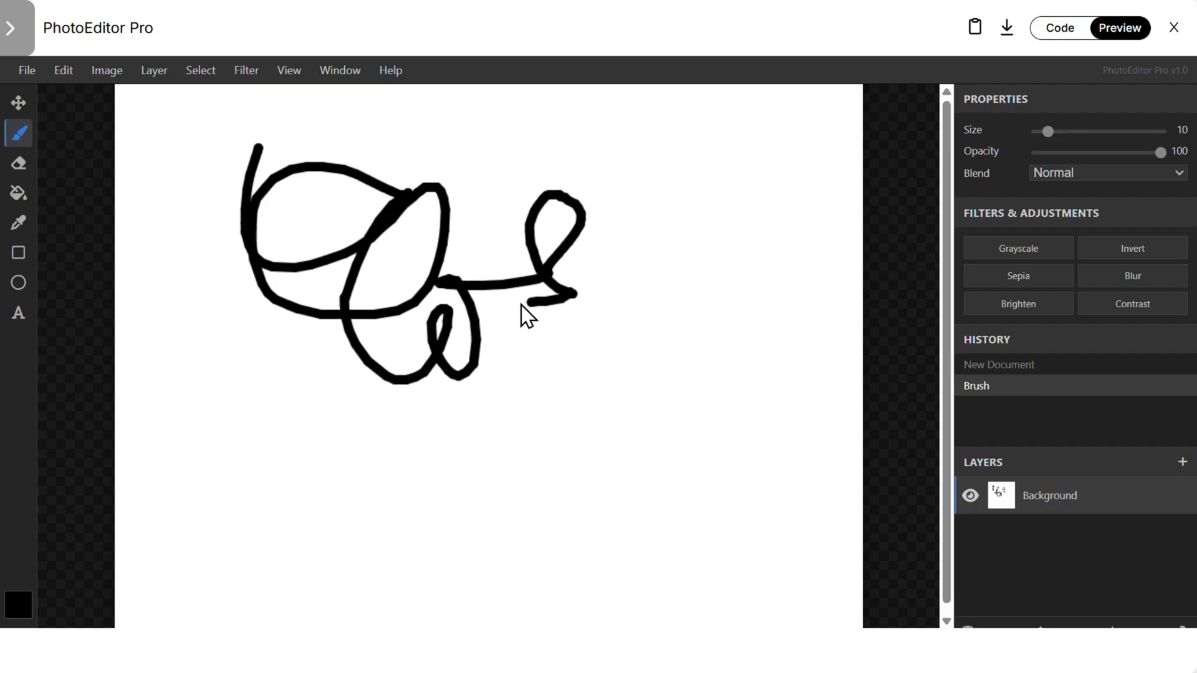
{"action": "left_click", "coordinate": [24, 165]}
{"action": "mouse_move", "coordinate": [235, 182]}
{"action": "left_mouse_down"}
{"action": "mouse_move", "coordinate": [264, 193]}
{"action": "mouse_move", "coordinate": [259, 265]}
{"action": "left_mouse_up"}
{"action": "left_click", "coordinate": [22, 191]}
{"action": "left_click", "coordinate": [157, 181]}
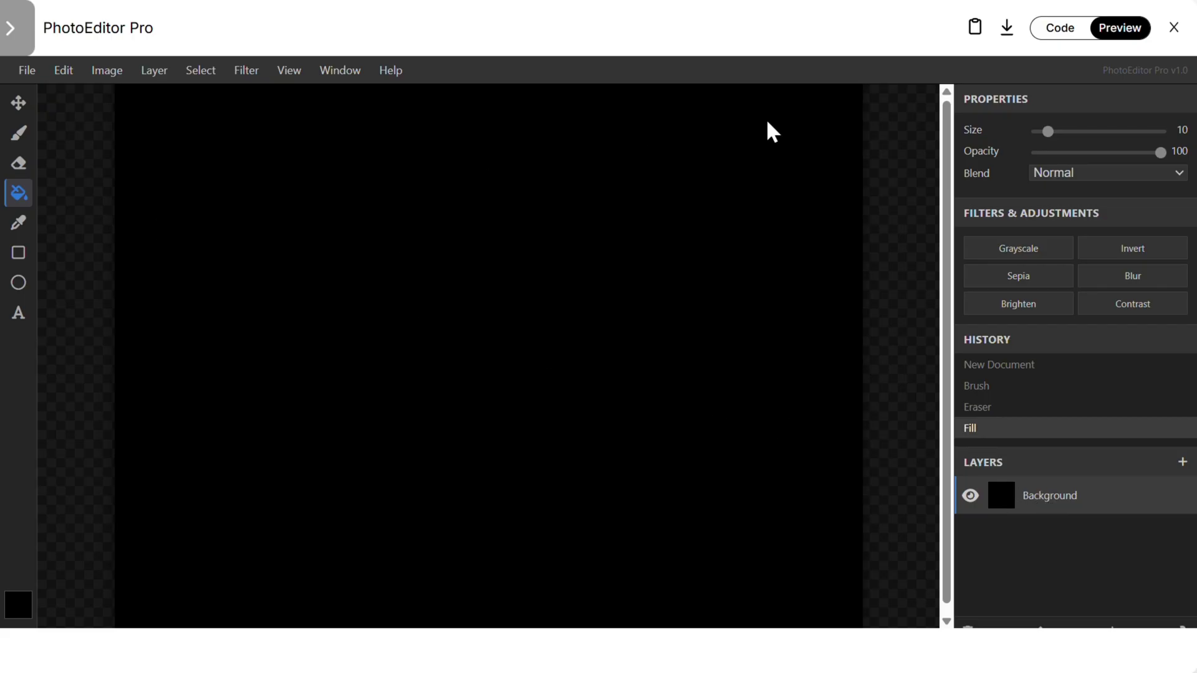
- Cancel a new document, apply Grayscale, Invert and Sepia, then step history back before the filters
{"action": "left_click", "coordinate": [30, 71]}
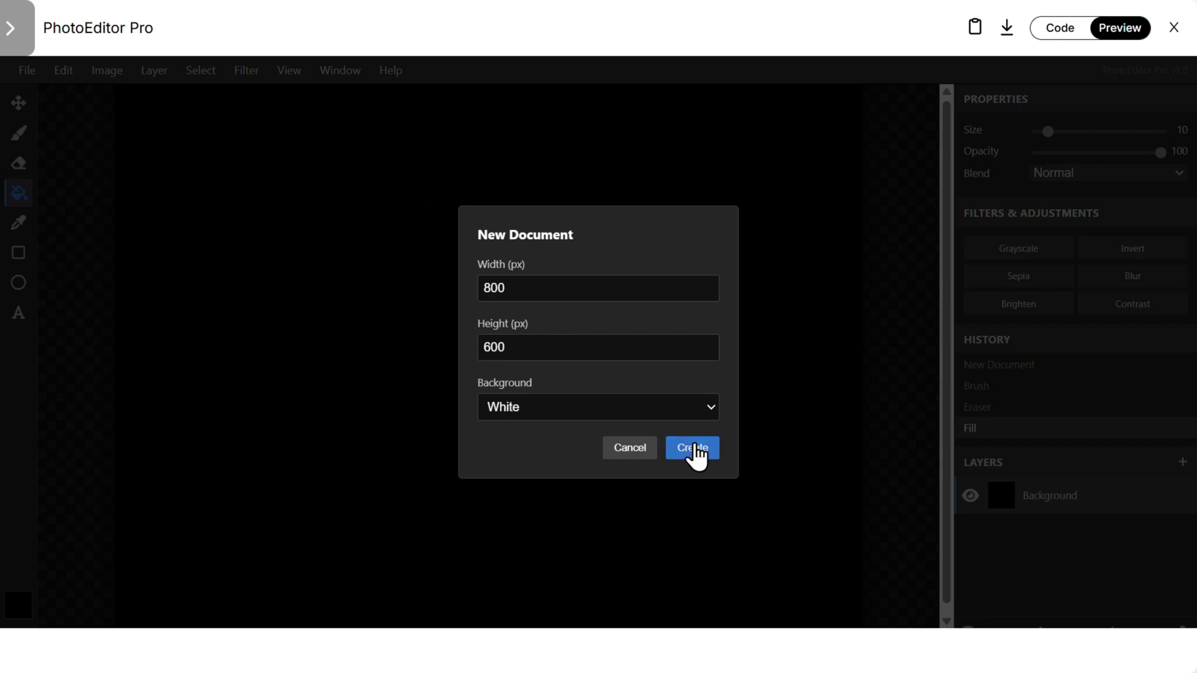
{"action": "left_click", "coordinate": [642, 449]}
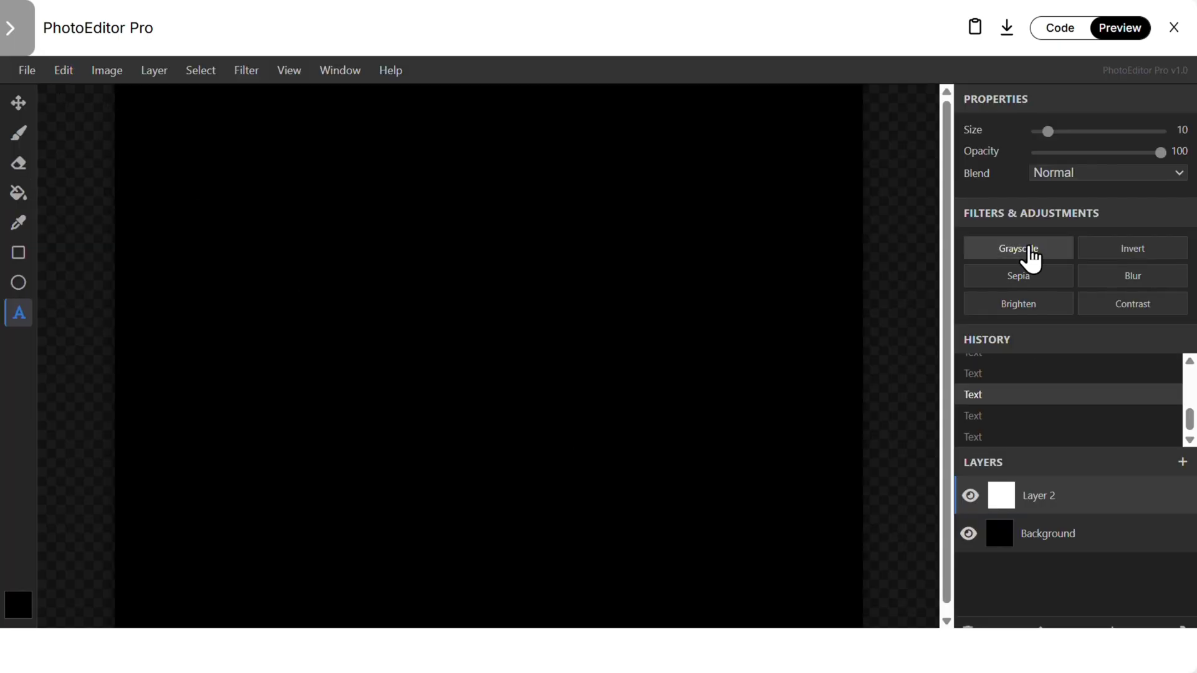
{"action": "left_click", "coordinate": [1029, 256]}
{"action": "left_click", "coordinate": [1128, 267]}
{"action": "left_click", "coordinate": [1016, 285]}
{"action": "left_click", "coordinate": [1083, 417]}
{"action": "left_click", "coordinate": [1083, 416]}
{"action": "left_click", "coordinate": [1050, 394]}
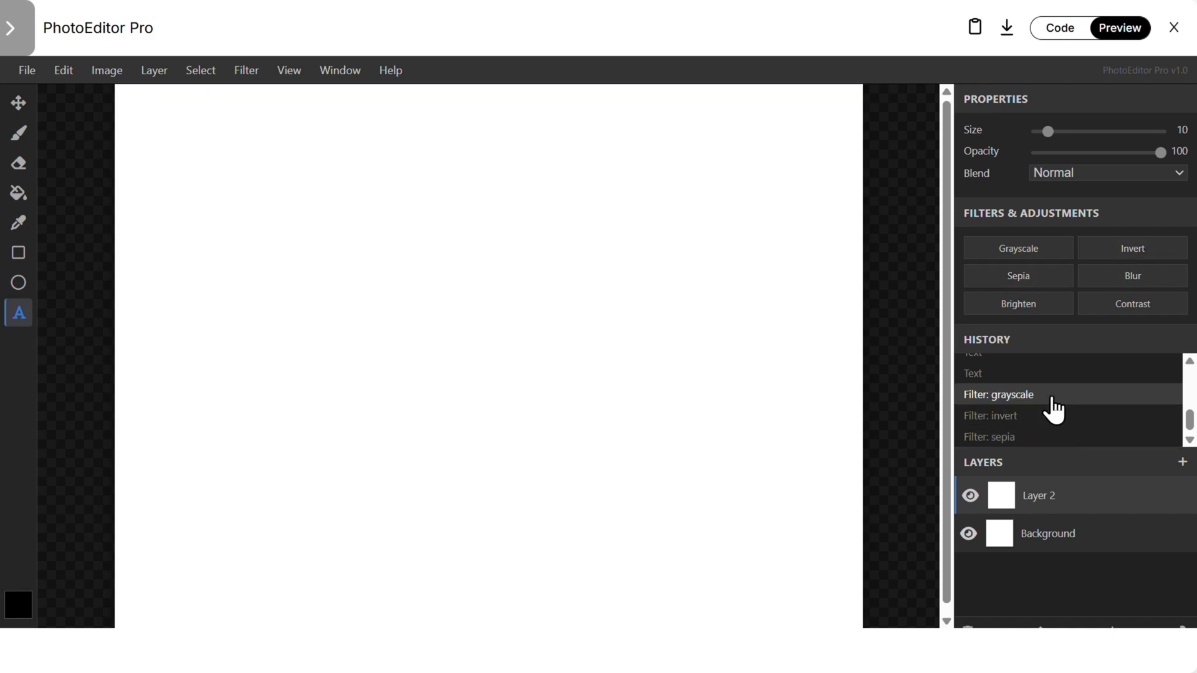
{"action": "key", "text": "ctrl+z"}
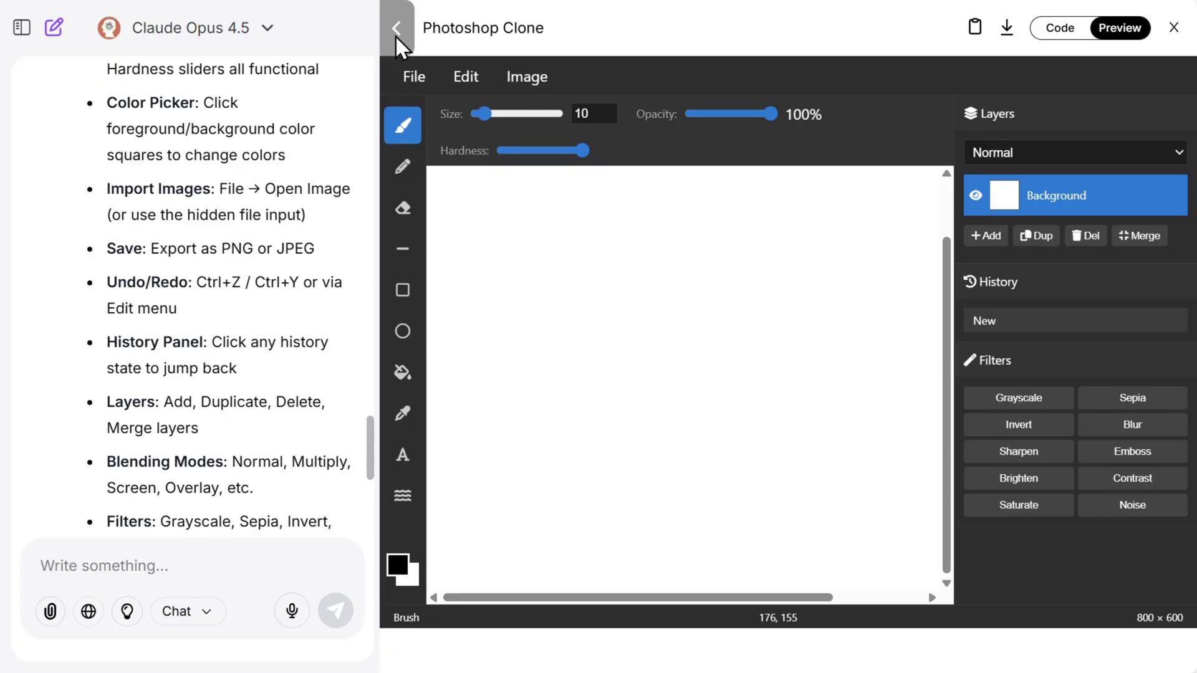
- Draw a black brush stroke, a thin pencil loop and a thick straight line on the full-width canvas
{"action": "left_click", "coordinate": [397, 38]}
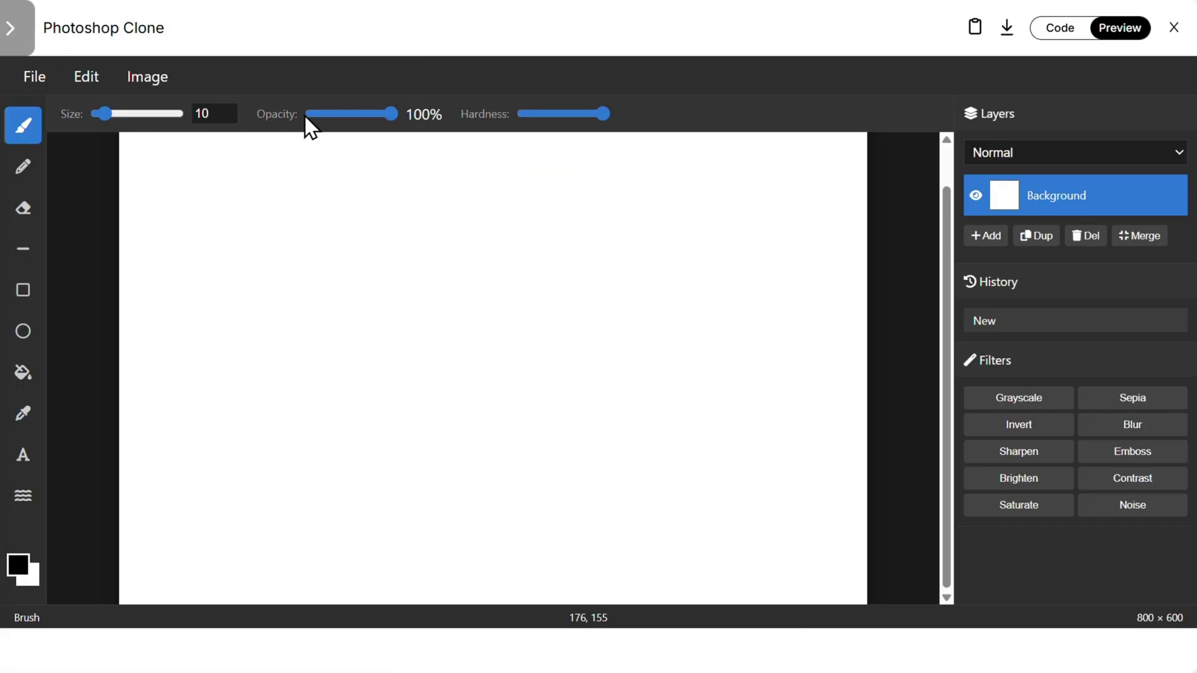
{"action": "left_click_drag", "start_coordinate": [222, 169], "coordinate": [278, 261]}
{"action": "left_click", "coordinate": [26, 177]}
{"action": "mouse_move", "coordinate": [388, 204]}
{"action": "left_mouse_down"}
{"action": "mouse_move", "coordinate": [452, 259]}
{"action": "mouse_move", "coordinate": [361, 283]}
{"action": "mouse_move", "coordinate": [317, 234]}
{"action": "left_mouse_up"}
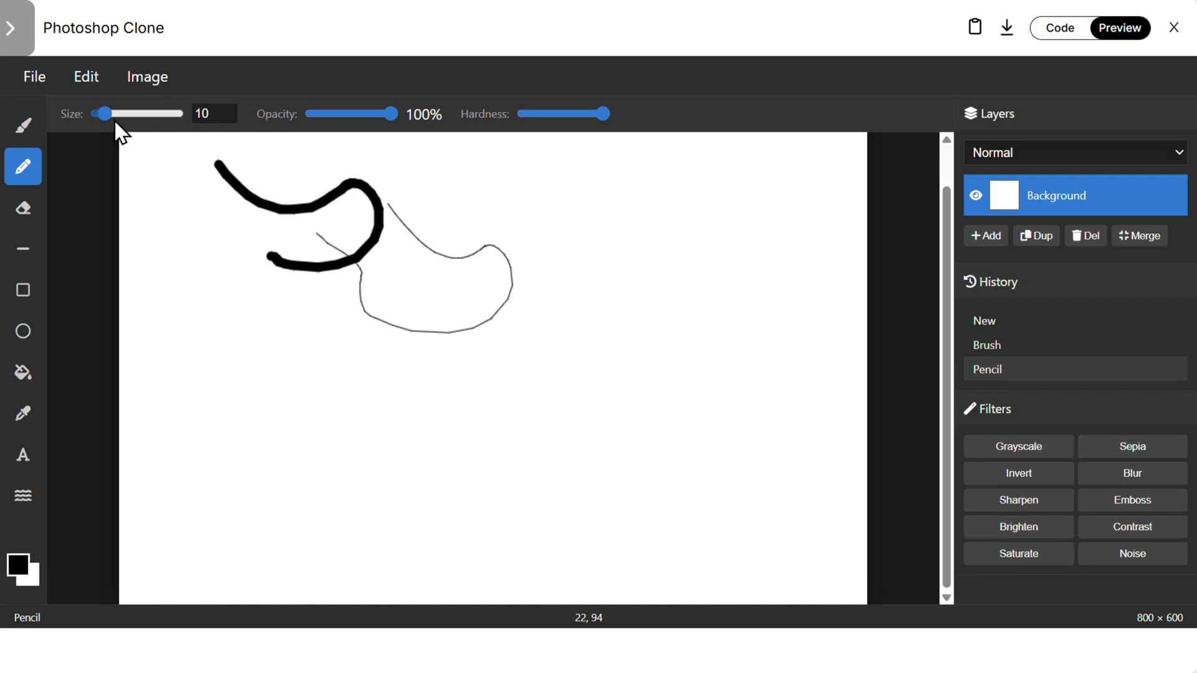
{"action": "left_click", "coordinate": [23, 249]}
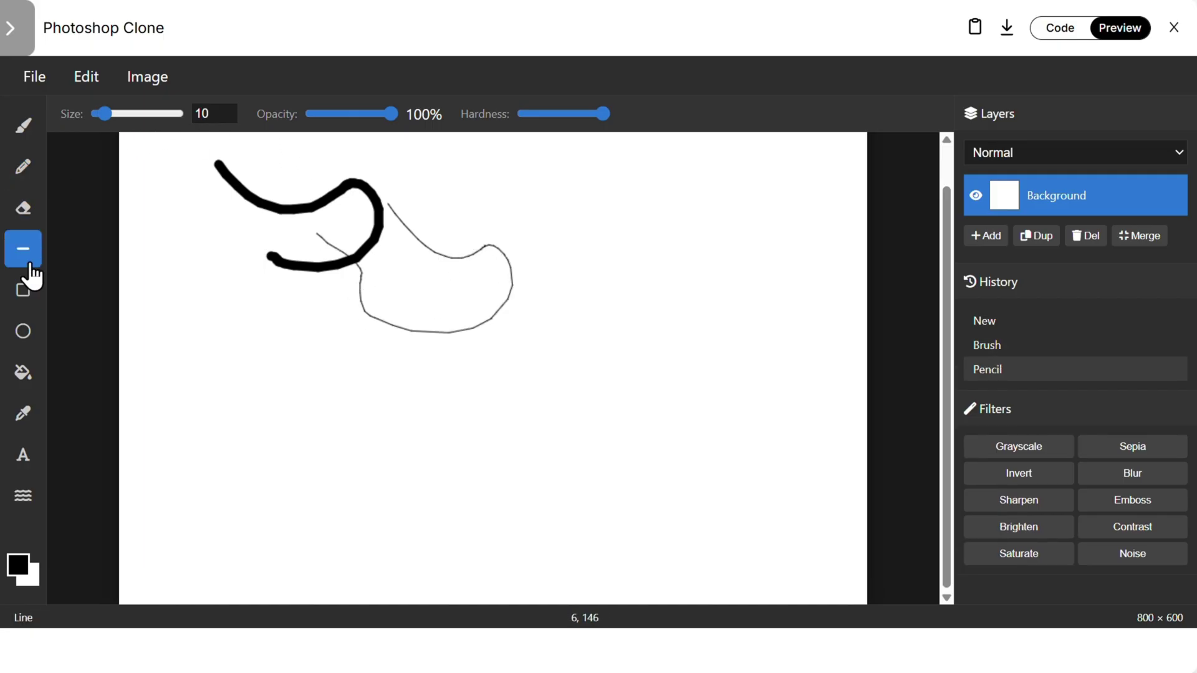
{"action": "left_click_drag", "start_coordinate": [127, 274], "coordinate": [537, 292]}
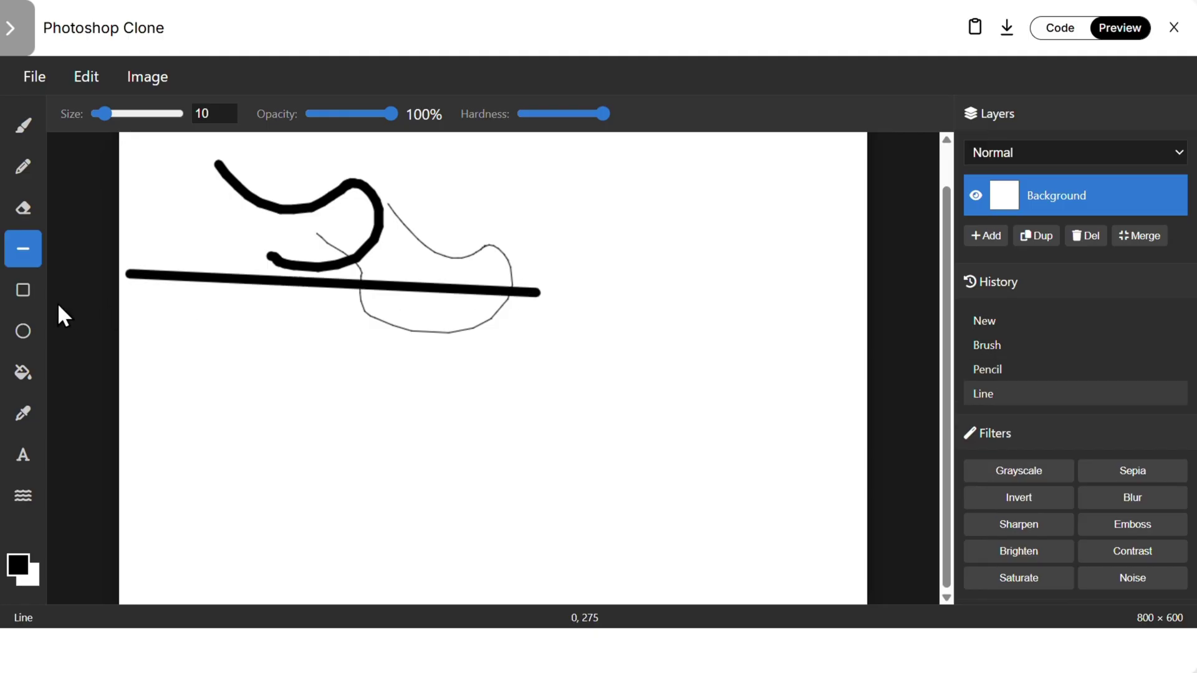
- Draw a rectangle below the line and an ellipse over the line's right end
{"action": "left_click", "coordinate": [25, 295]}
{"action": "left_click_drag", "start_coordinate": [233, 331], "coordinate": [548, 449]}
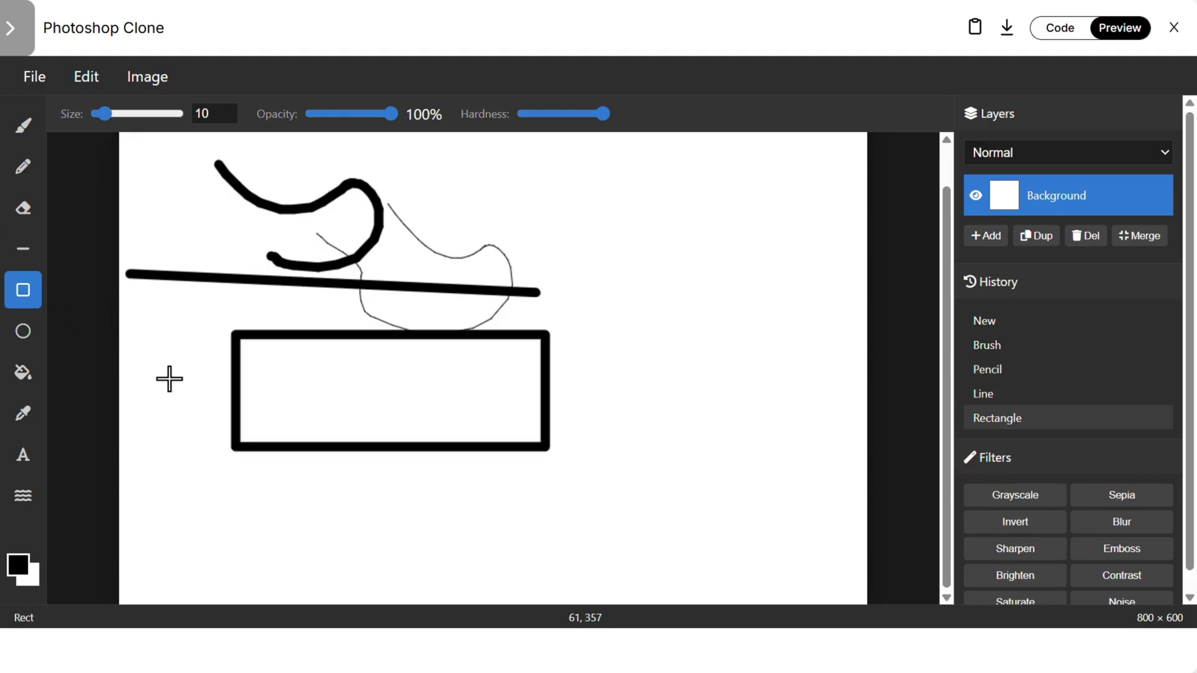
{"action": "left_click", "coordinate": [23, 331]}
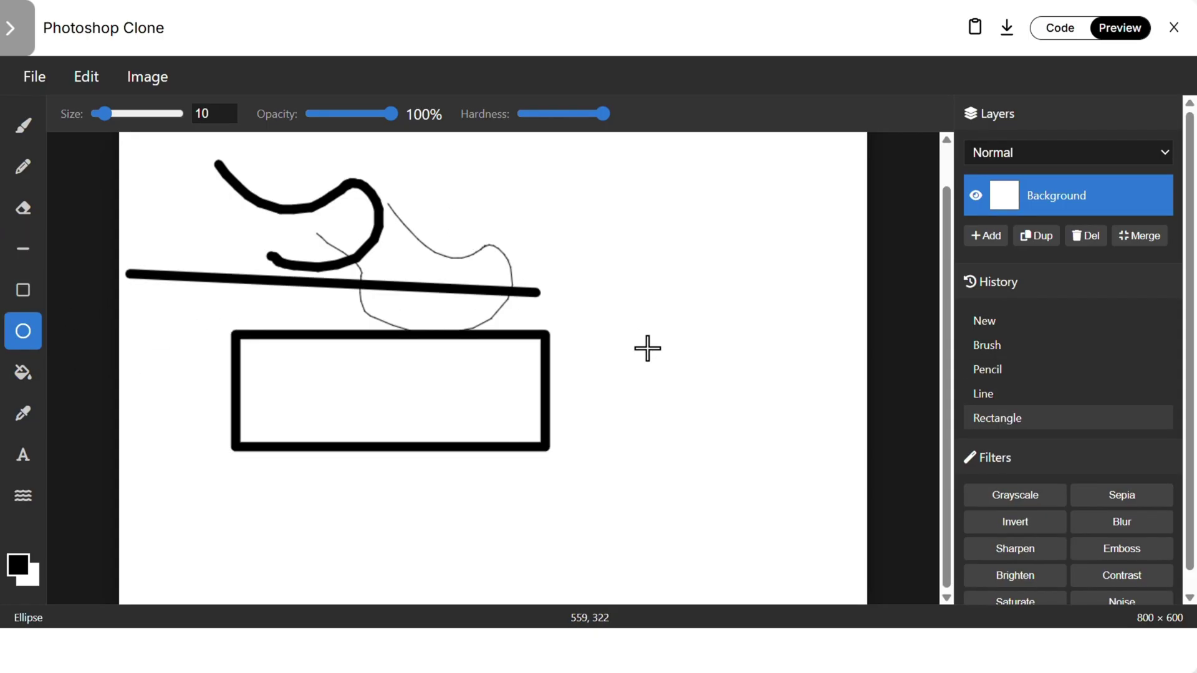
{"action": "left_click_drag", "start_coordinate": [448, 217], "coordinate": [648, 348]}
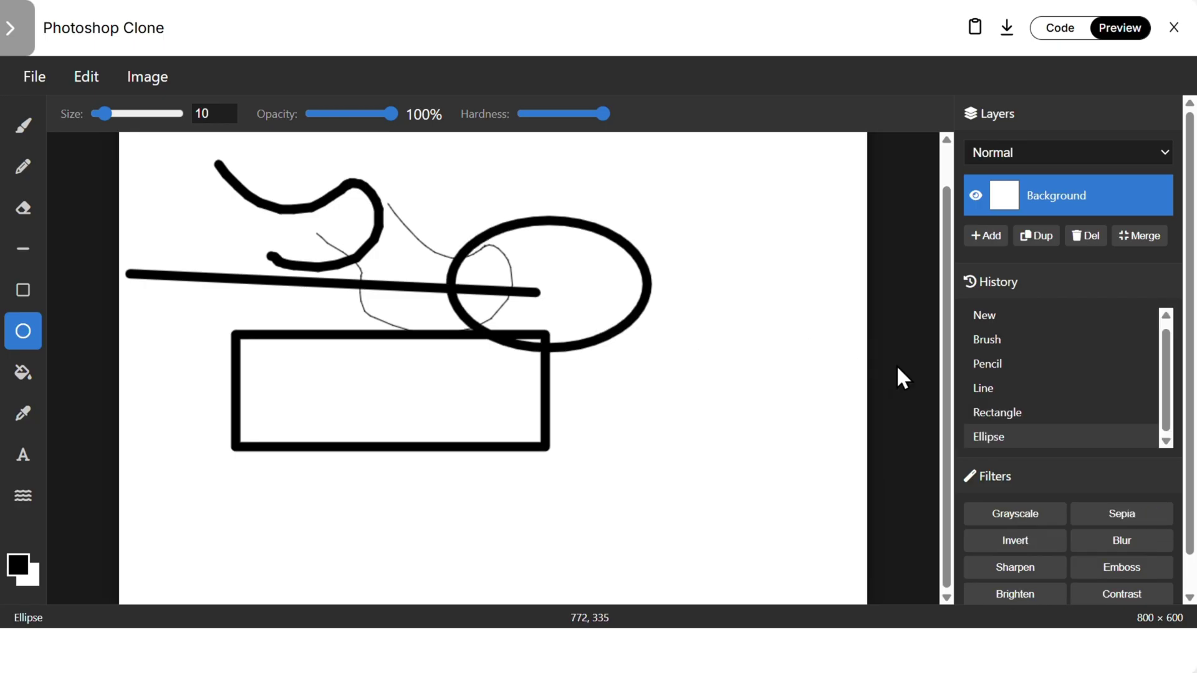
- Browse the Image, Edit and File menus
{"action": "scroll", "coordinate": [1083, 372], "scroll_direction": "down", "scroll_amount": 1}
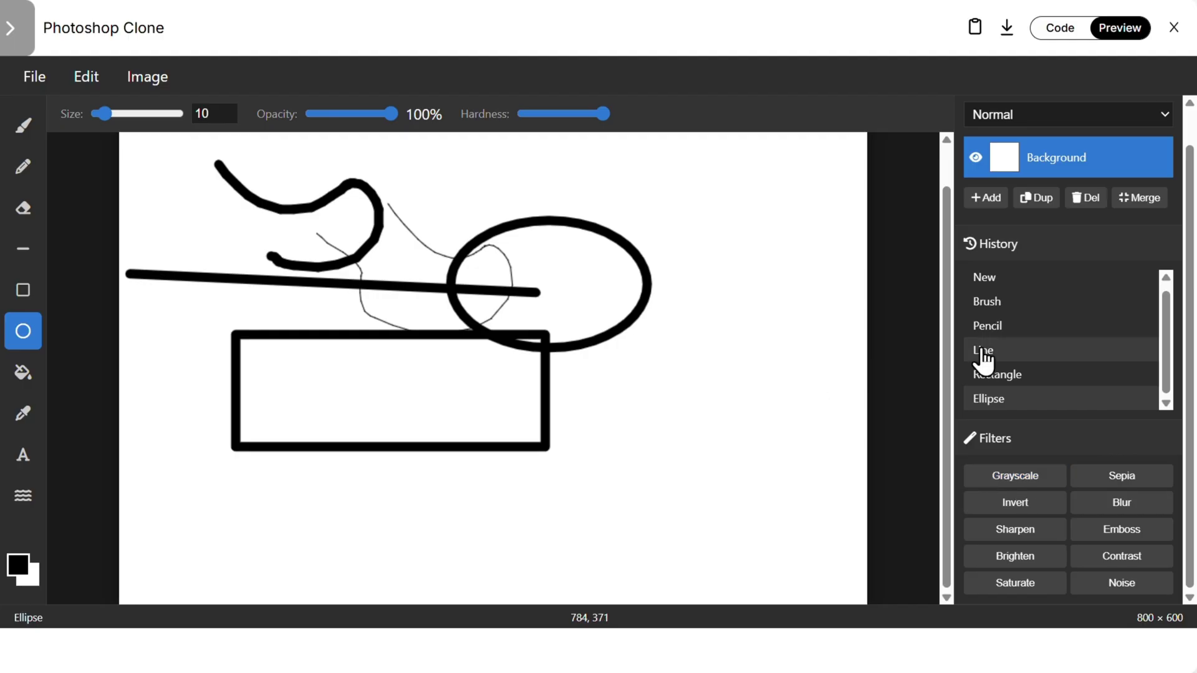
{"action": "scroll", "coordinate": [885, 243], "scroll_direction": "up", "scroll_amount": 1}
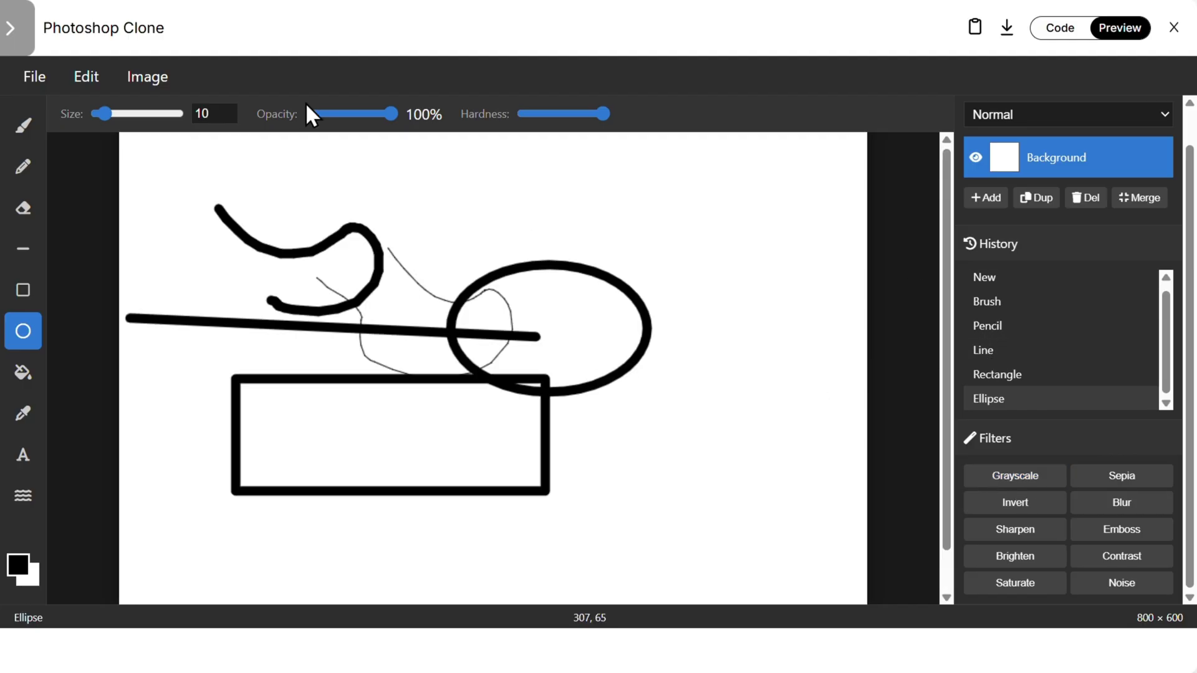
{"action": "left_click", "coordinate": [145, 79]}
{"action": "left_click", "coordinate": [88, 80]}
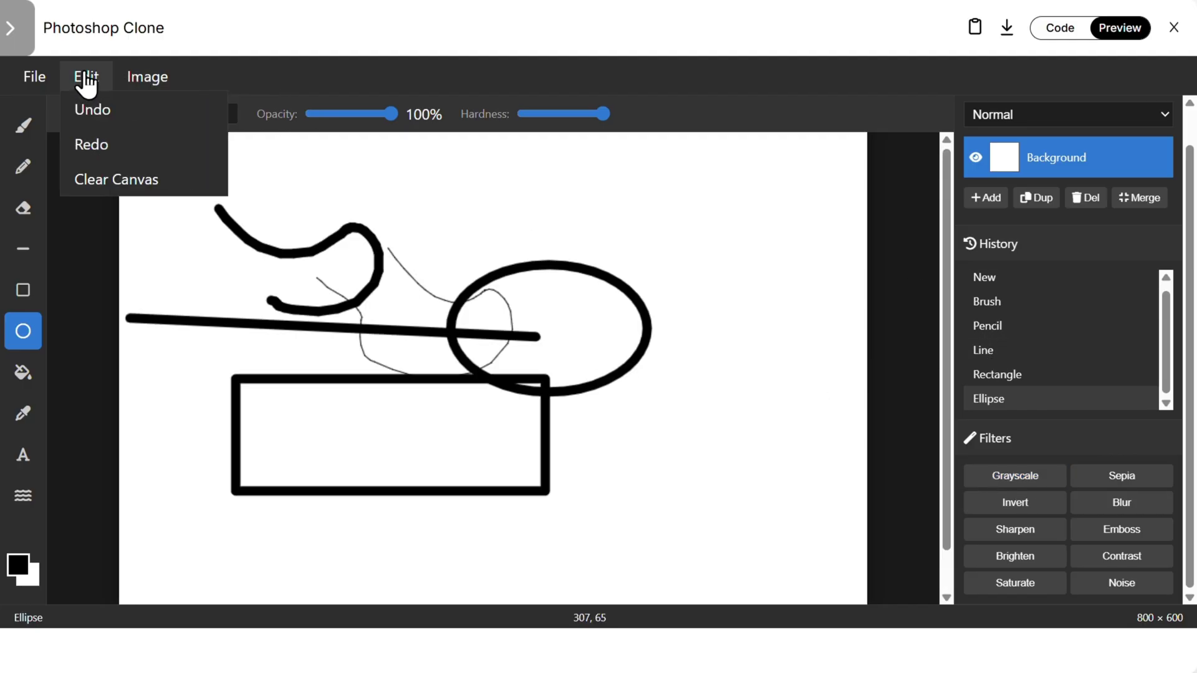
{"action": "left_click", "coordinate": [26, 80]}
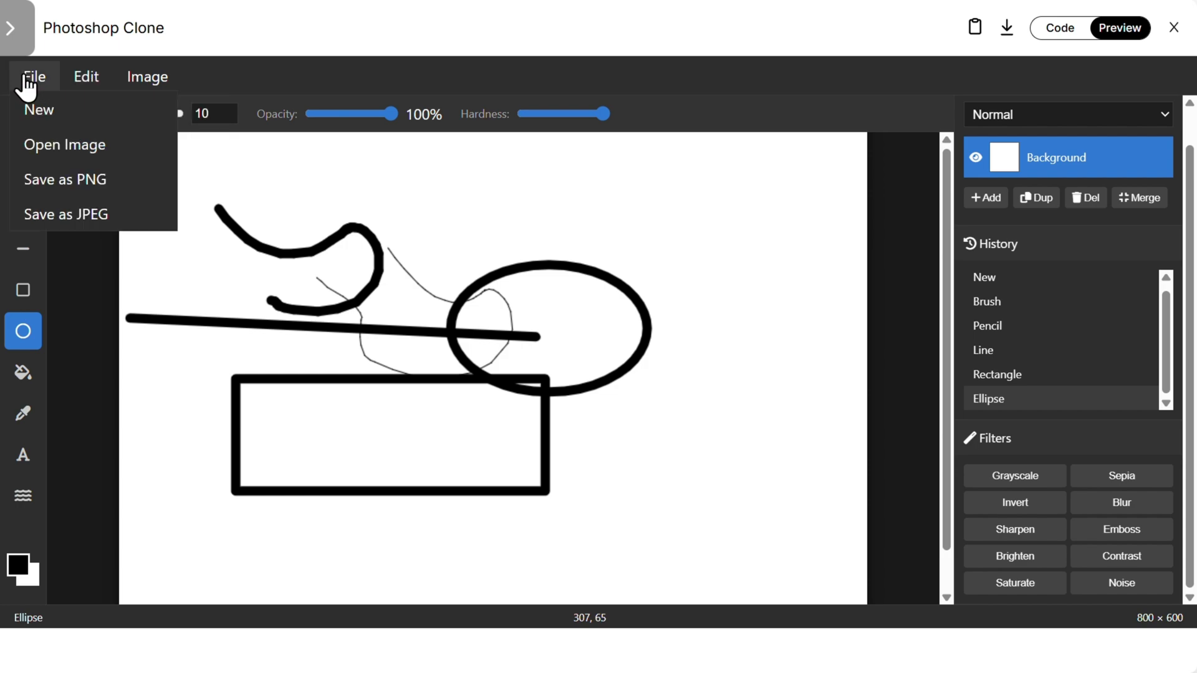
- Open motherboard-683247_1280 as the image on the canvas
{"action": "left_click", "coordinate": [60, 144]}
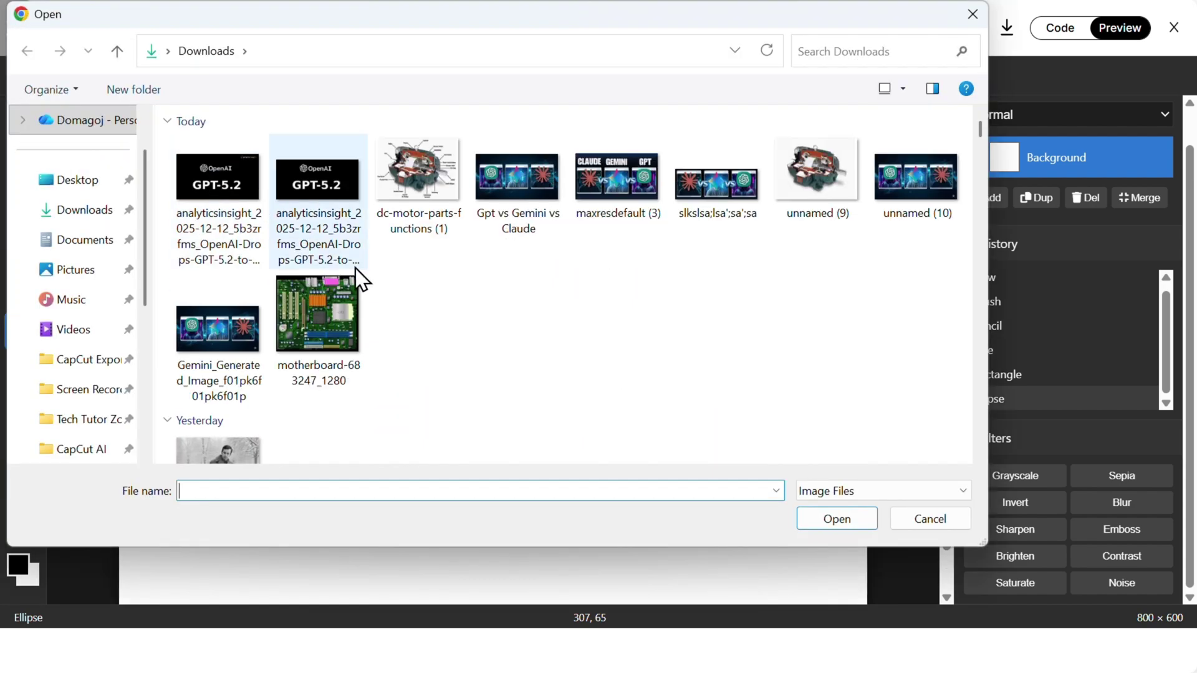
{"action": "left_click", "coordinate": [332, 318]}
{"action": "left_click", "coordinate": [832, 526]}
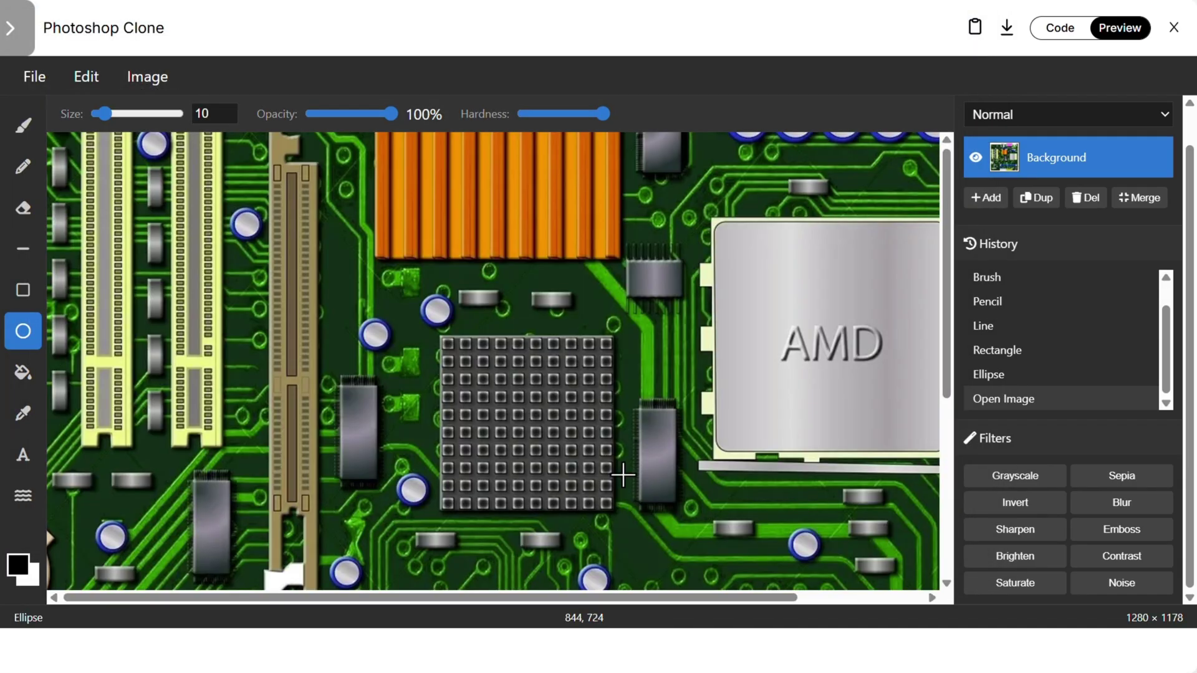
- Apply Grayscale, Sepia, Invert, Sharpen, Brighten, Contrast and Emboss to the motherboard image
{"action": "left_click", "coordinate": [1030, 480]}
{"action": "left_click", "coordinate": [1096, 483]}
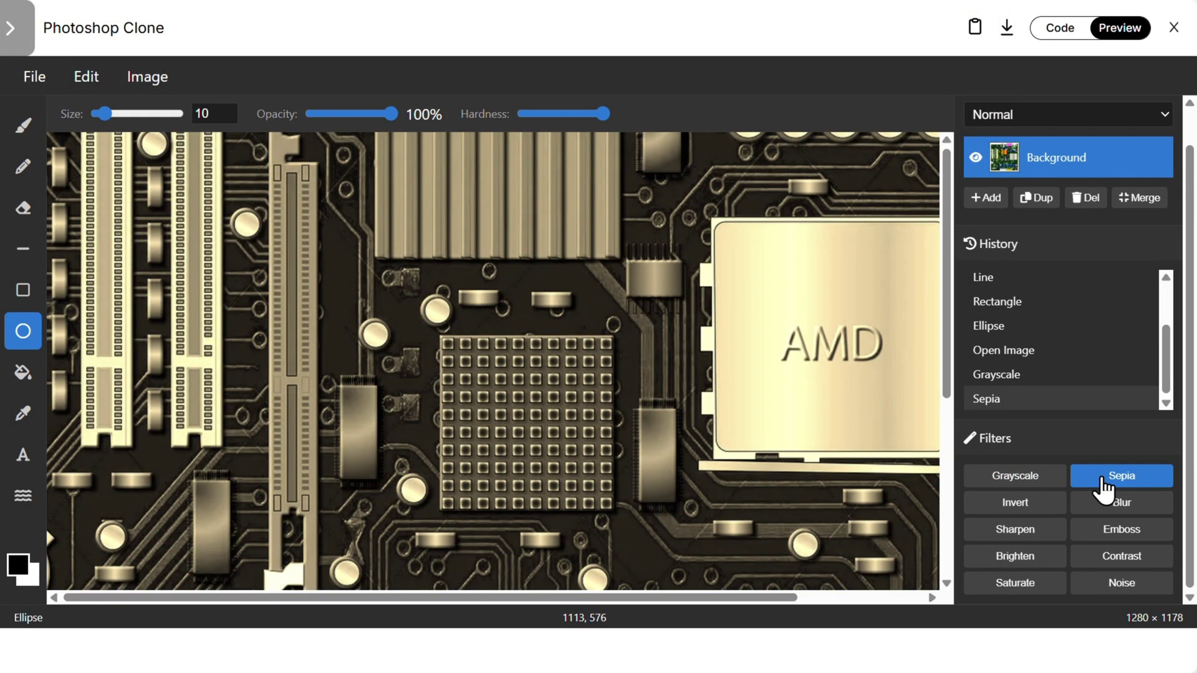
{"action": "left_click", "coordinate": [1016, 511]}
{"action": "left_click", "coordinate": [1016, 534]}
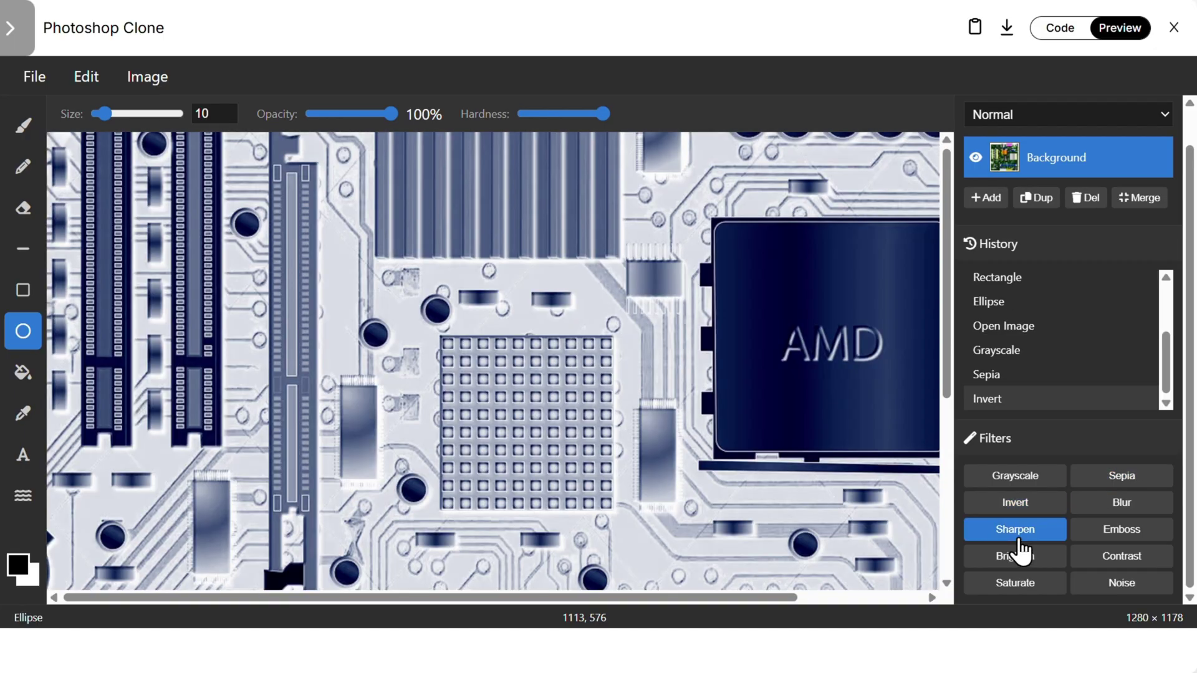
{"action": "left_click", "coordinate": [1025, 560]}
{"action": "left_click", "coordinate": [1104, 557]}
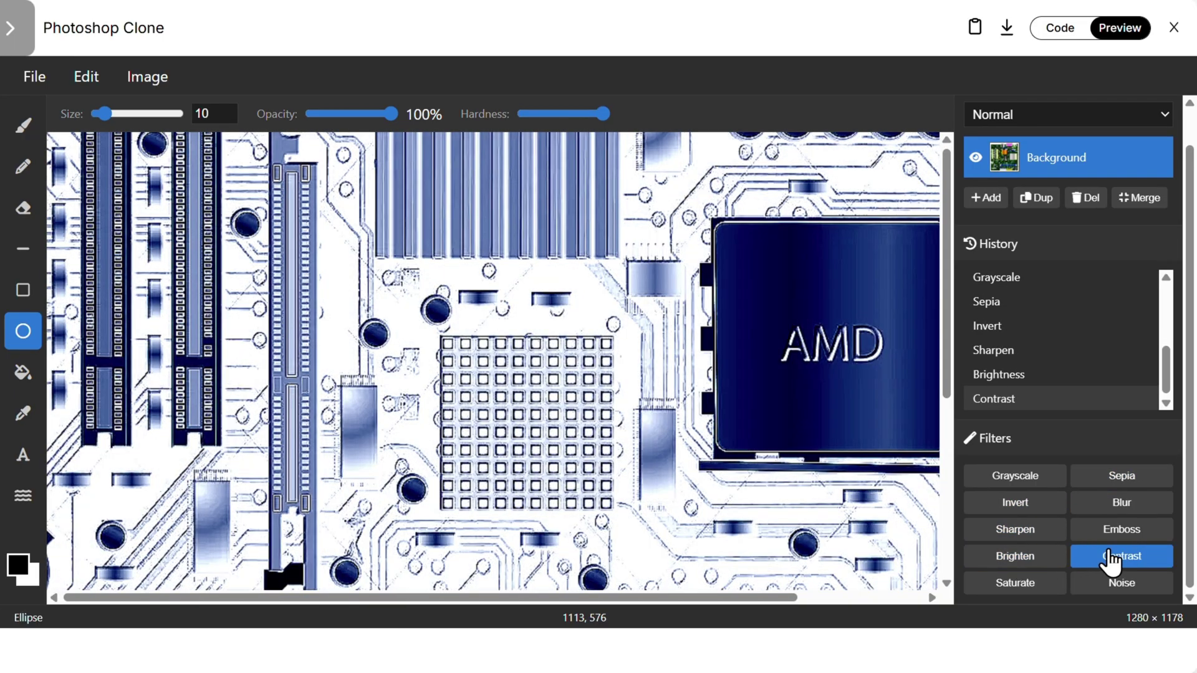
{"action": "left_click", "coordinate": [1112, 532]}
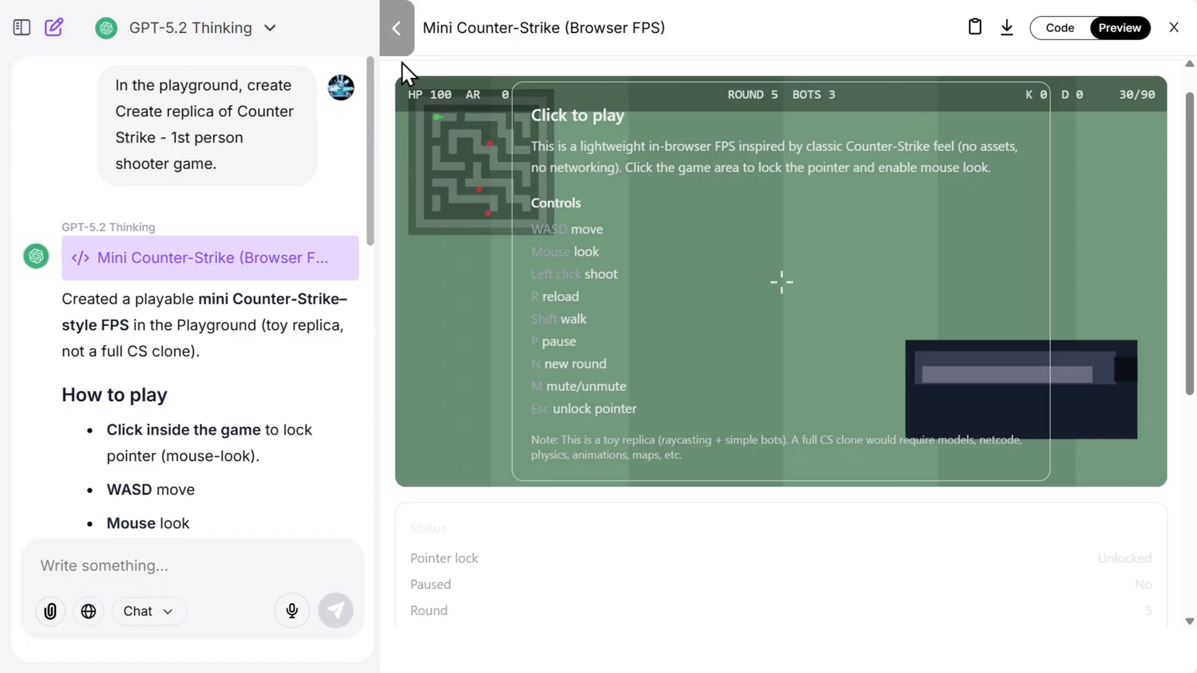
- Collapse the chat sidebar so the Mini Counter-Strike preview fills the window
{"action": "left_click", "coordinate": [395, 29]}
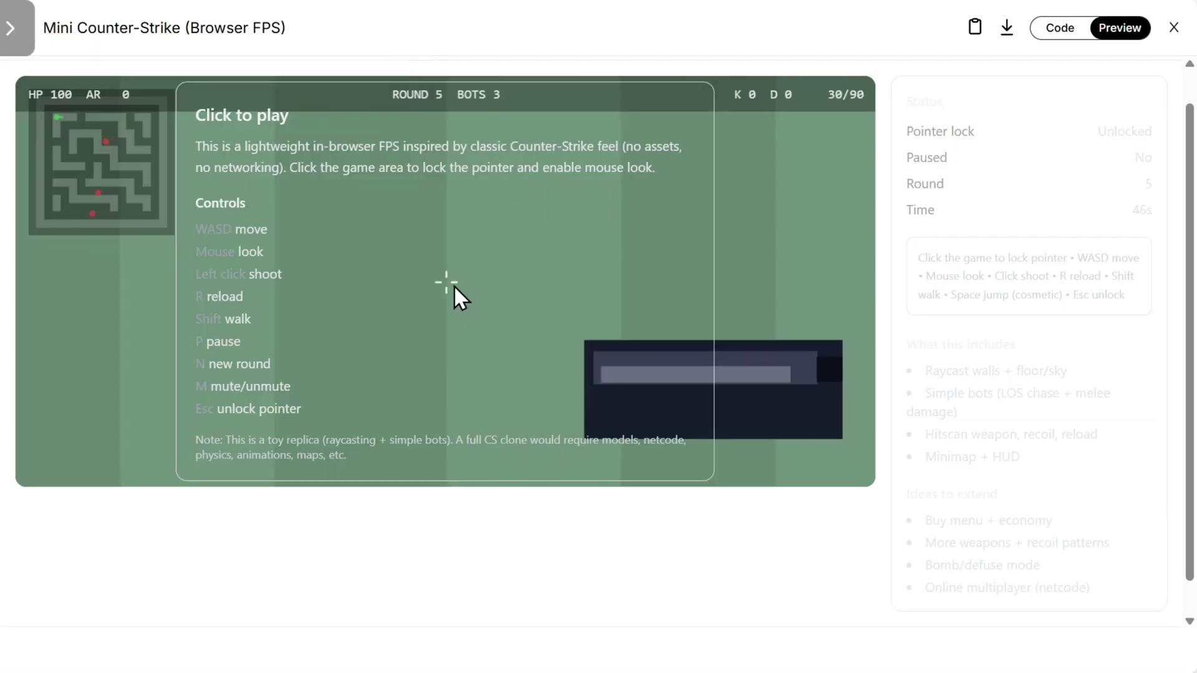
{"action": "scroll", "coordinate": [474, 300], "scroll_direction": "up", "scroll_amount": 1}
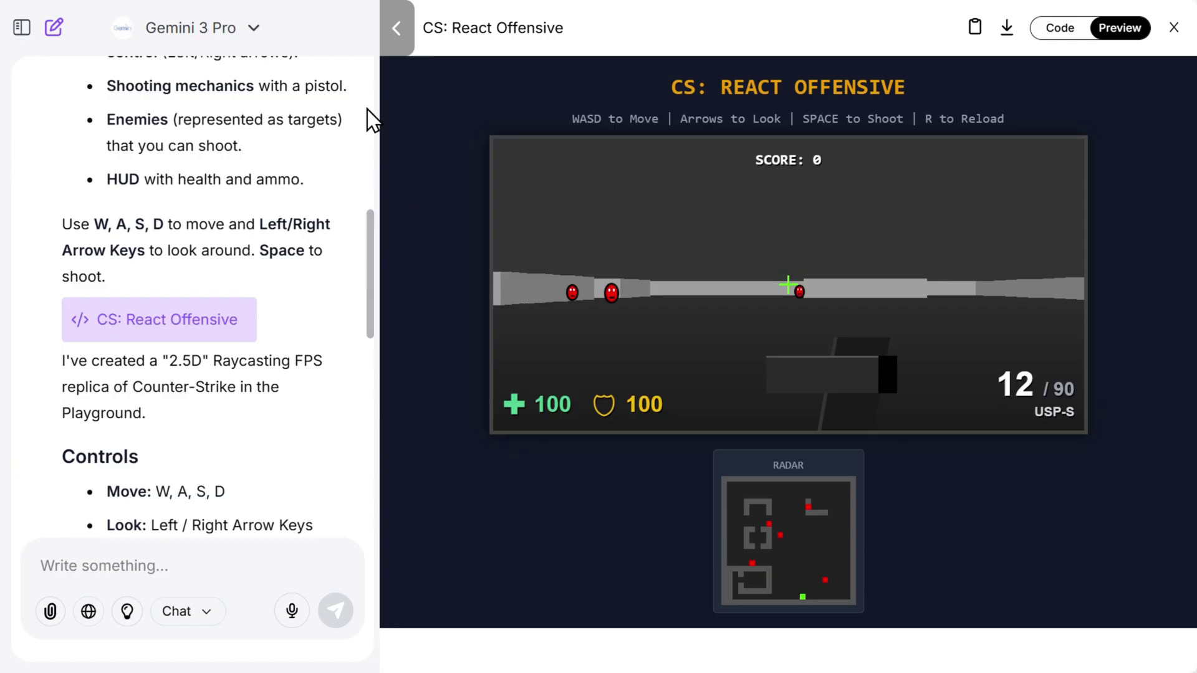
- Show CS: React Offensive full-width, then strafe with A/D and fire with Space at the enemies
{"action": "left_click", "coordinate": [406, 39]}
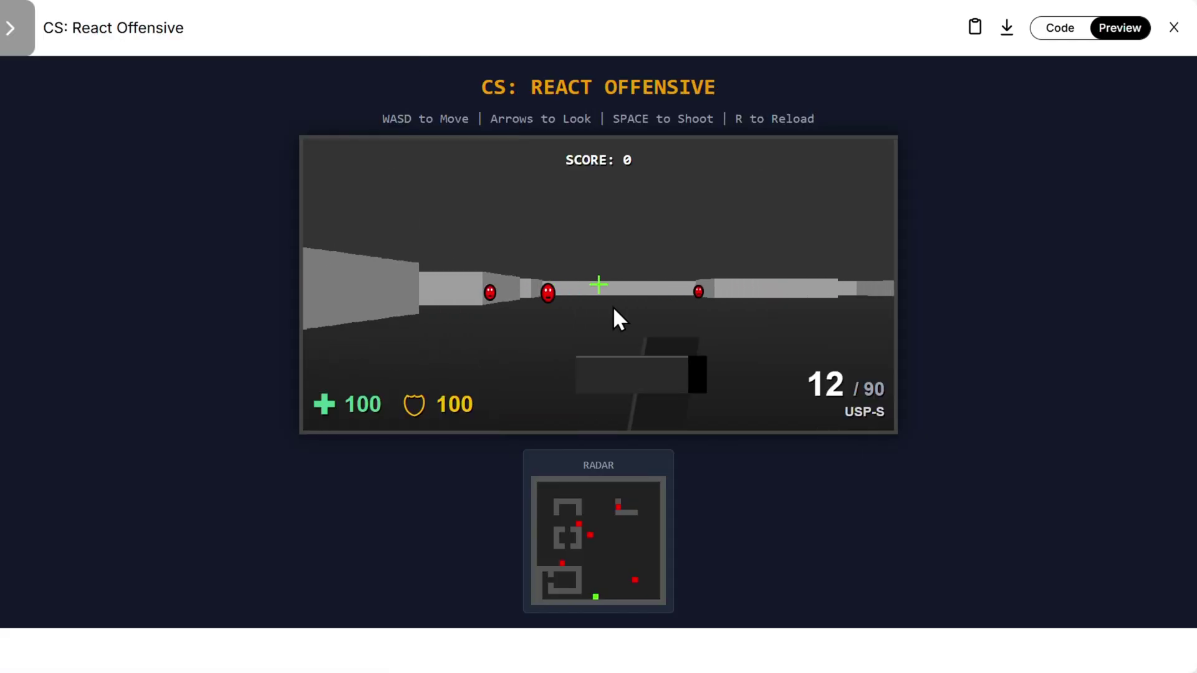
{"action": "key", "text": "d"}
{"action": "key", "text": "d"}
{"action": "key", "text": "a"}
{"action": "key", "text": "d"}
{"action": "key", "text": "a"}
{"action": "key", "text": "d"}
{"action": "key", "text": "a"}
{"action": "key", "text": "space"}
{"action": "key", "text": "d"}
{"action": "key", "text": "space"}
{"action": "key", "text": "a"}
{"action": "key", "text": "space"}
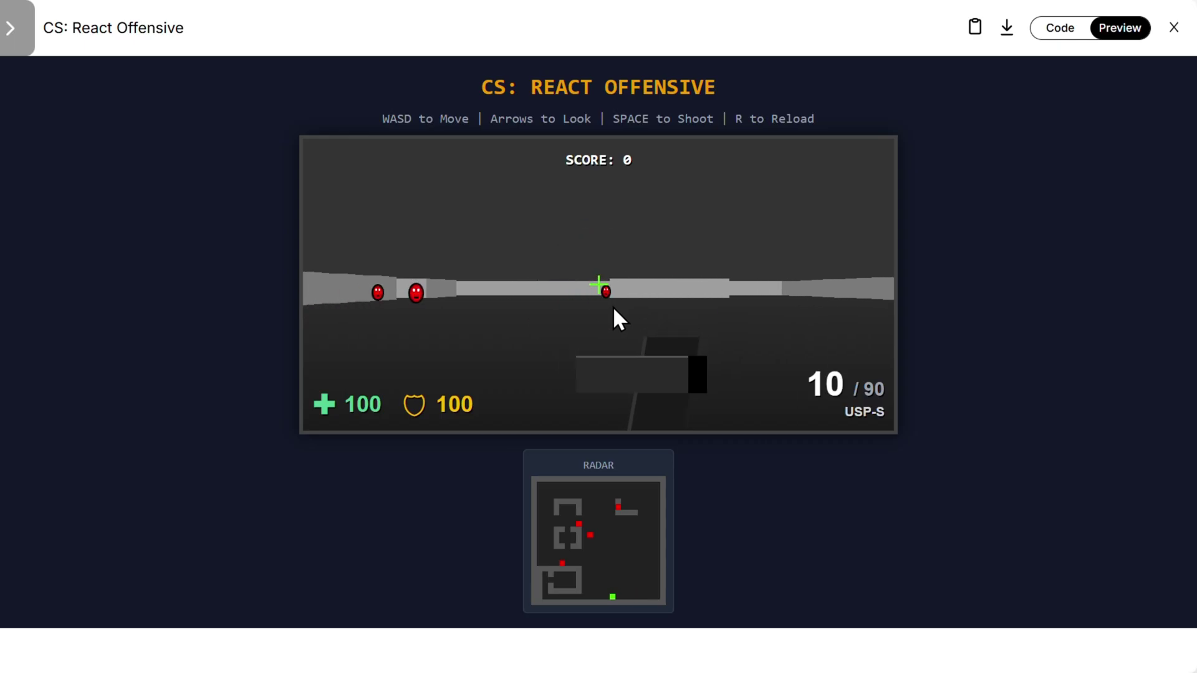
{"action": "key", "text": "space"}
{"action": "key", "text": "space"}
{"action": "key", "text": "space"}
{"action": "key", "text": "space"}
{"action": "key", "text": "space"}
{"action": "key", "text": "space"}
{"action": "key", "text": "w"}
{"action": "key", "text": "space"}
{"action": "key", "text": "space"}
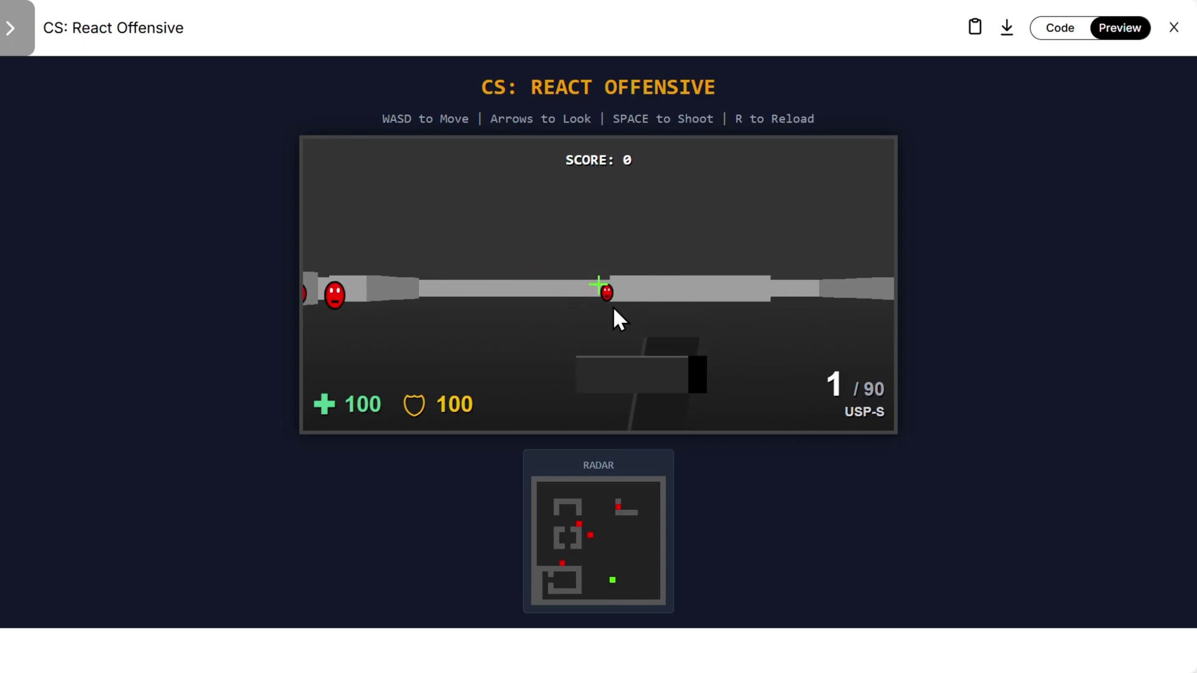
{"action": "key", "text": "space"}
{"action": "key", "text": "a"}
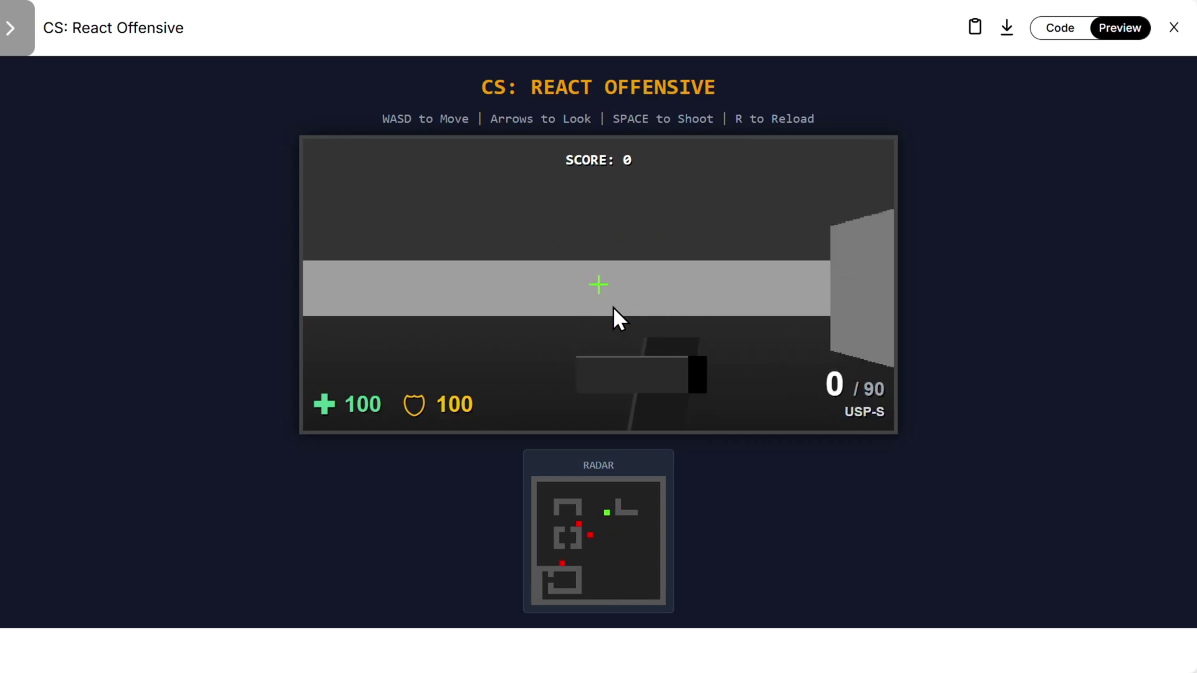
- Back down the corridor, turn with the arrow keys, reload with R and fire the remaining rounds
{"action": "key", "text": "s"}
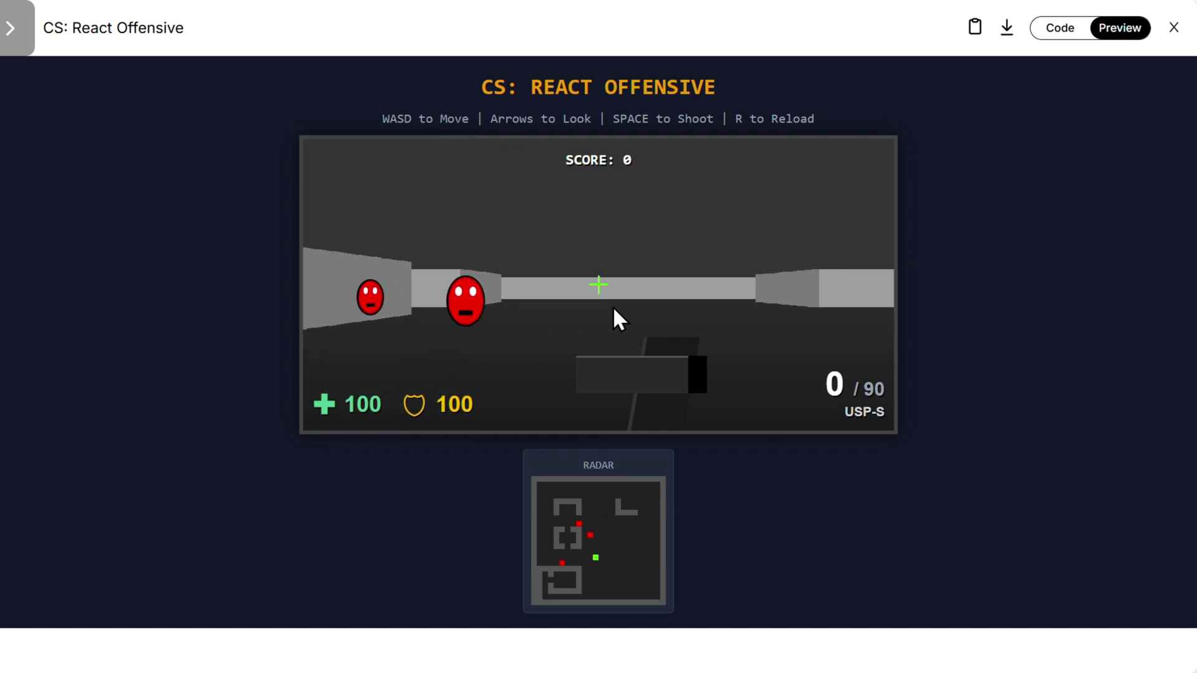
{"action": "key", "text": "Left"}
{"action": "key", "text": "Right"}
{"action": "key", "text": "Right"}
{"action": "key", "text": "w"}
{"action": "key", "text": "r"}
{"action": "key", "text": "a"}
{"action": "key", "text": "d"}
{"action": "key", "text": "space"}
{"action": "key", "text": "space"}
{"action": "key", "text": "space"}
{"action": "key", "text": "space"}
{"action": "key", "text": "space"}
{"action": "key", "text": "space"}
{"action": "key", "text": "space"}
{"action": "key", "text": "space"}
{"action": "key", "text": "space"}
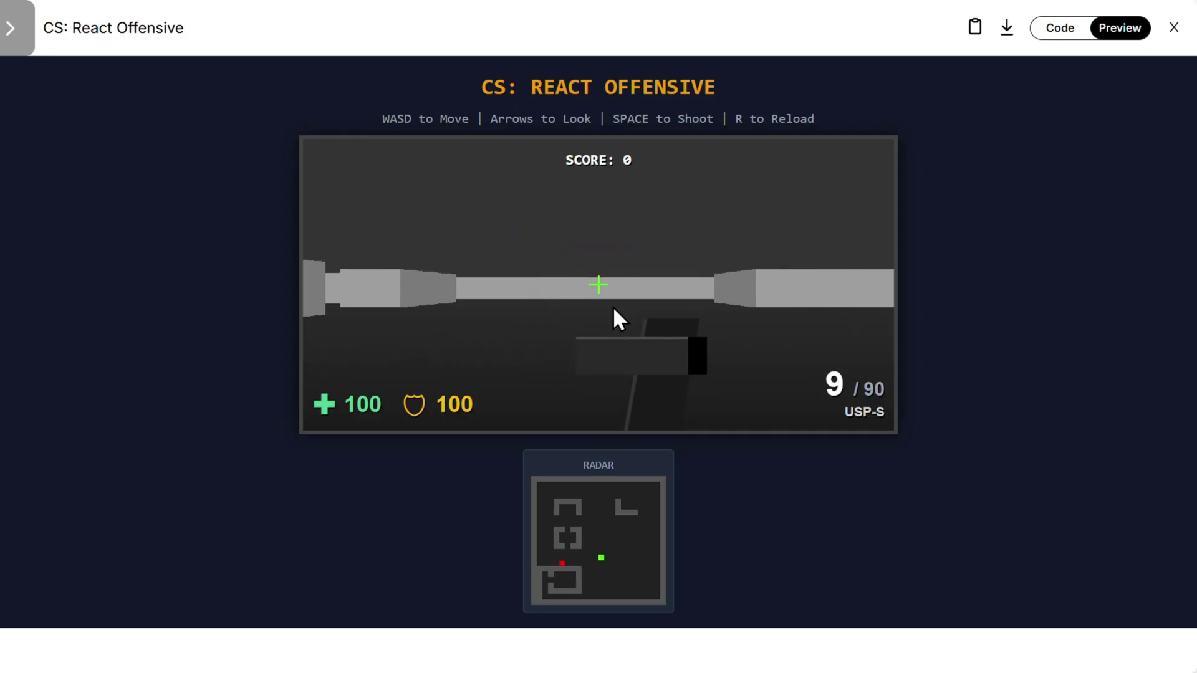
{"action": "key", "text": "space"}
{"action": "key", "text": "space"}
{"action": "key", "text": "space"}
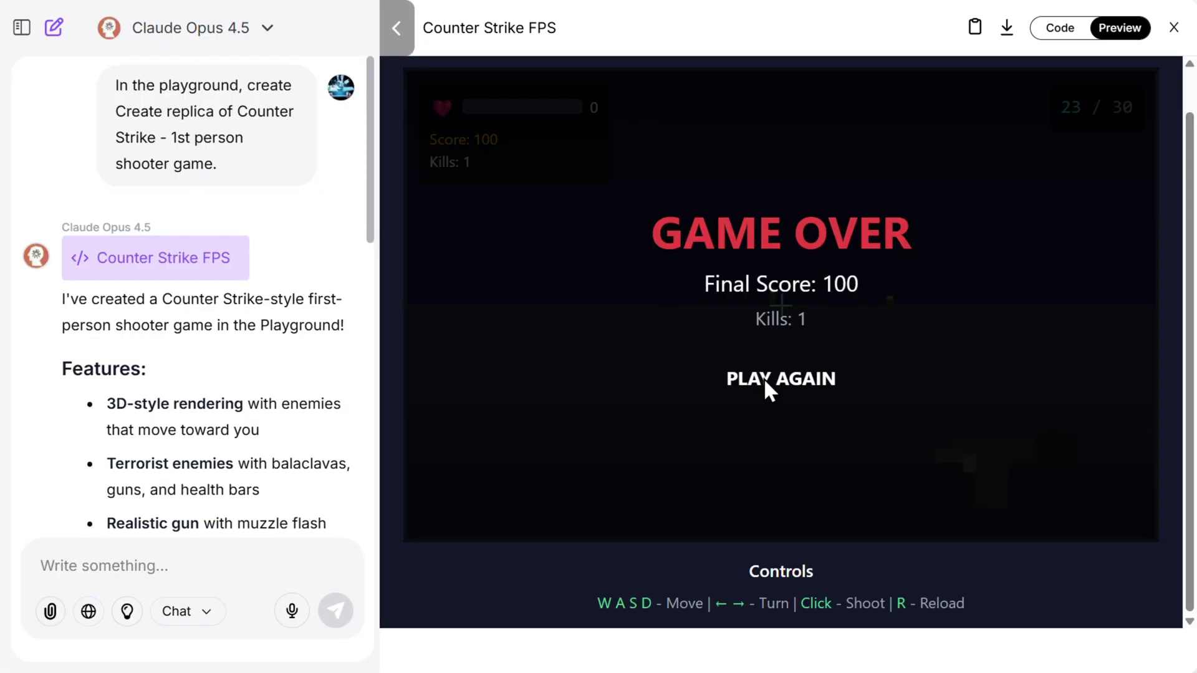
- Restart with PLAY AGAIN and fire several shots at enemies, leaving 24 of 30 rounds
{"action": "left_click", "coordinate": [771, 388]}
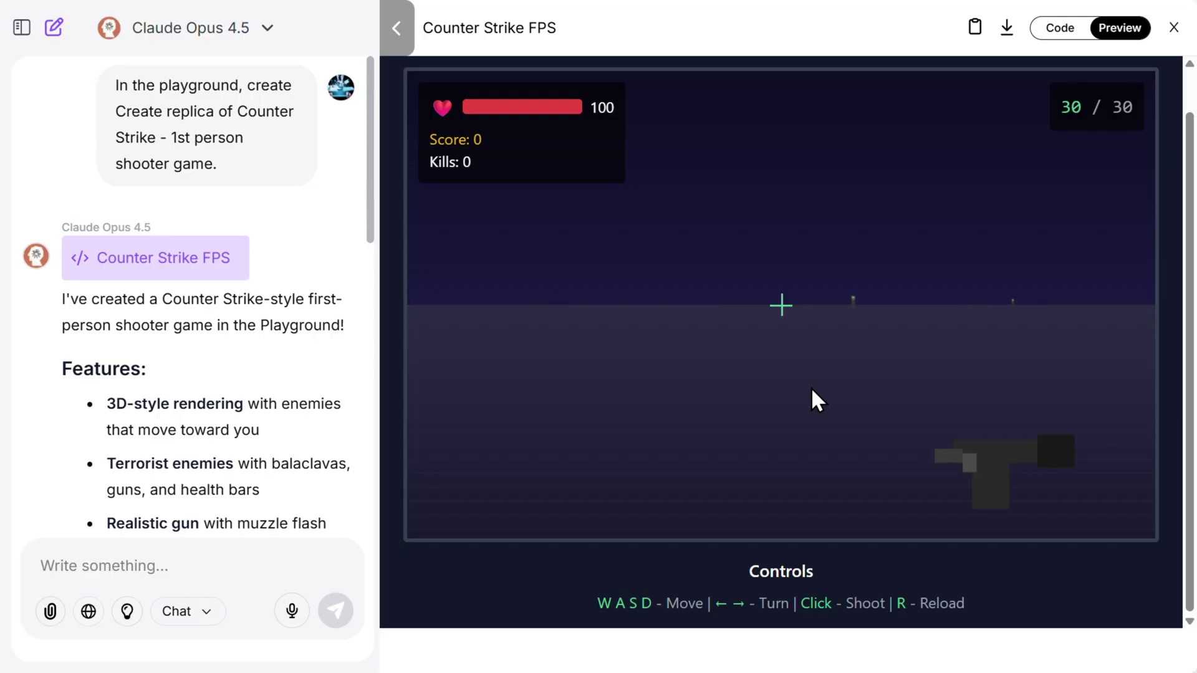
{"action": "left_click", "coordinate": [790, 327]}
{"action": "left_click", "coordinate": [755, 294]}
{"action": "left_click", "coordinate": [757, 297]}
{"action": "left_click", "coordinate": [832, 312]}
{"action": "left_click", "coordinate": [784, 307]}
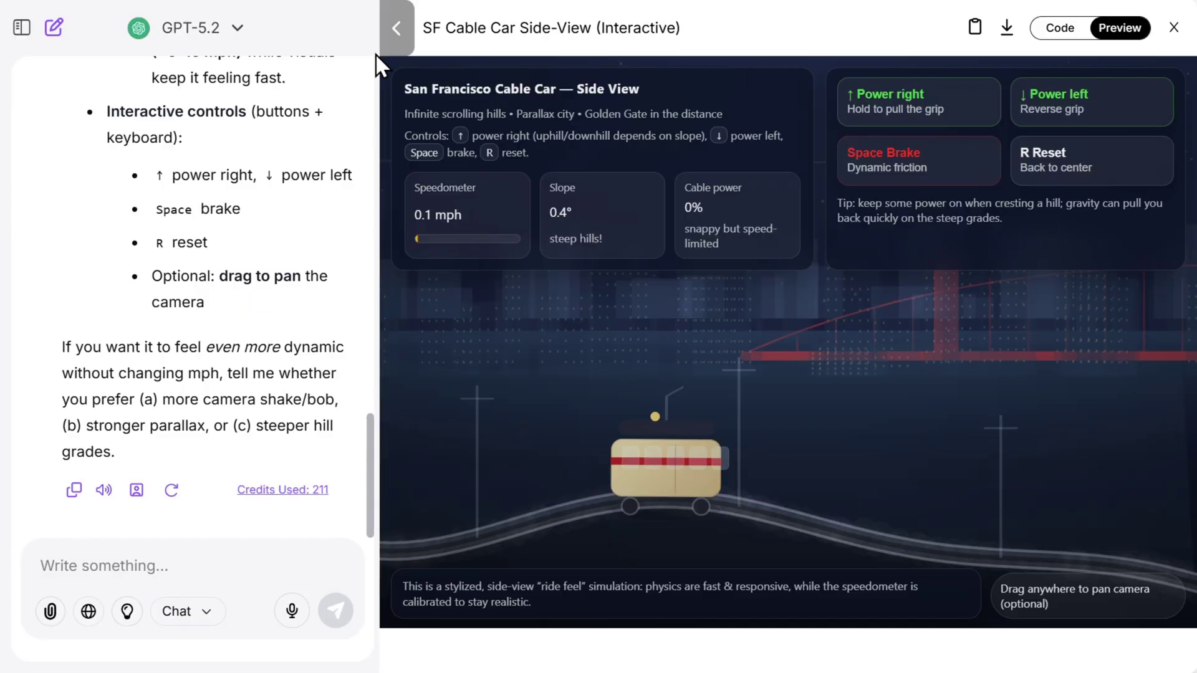
- Show the cable car full-width, drive it to 16.4 mph with the arrow keys, reverse, and pan right
{"action": "left_click", "coordinate": [393, 32]}
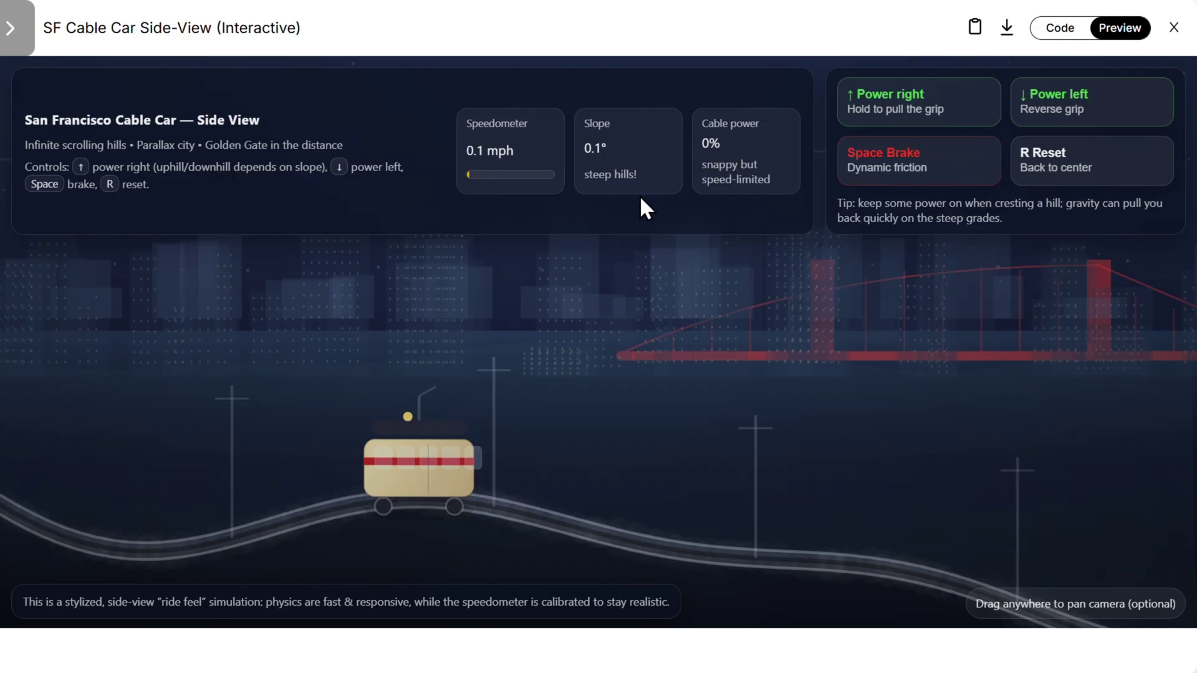
{"action": "key", "text": "Up"}
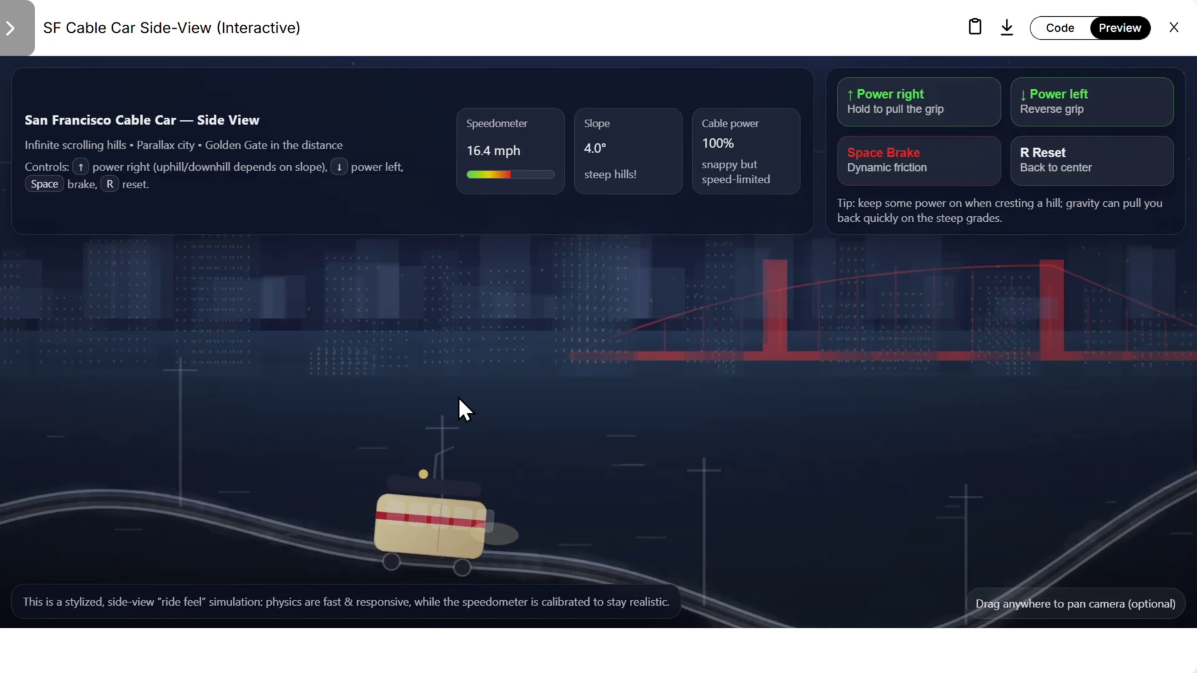
{"action": "key", "text": "Up"}
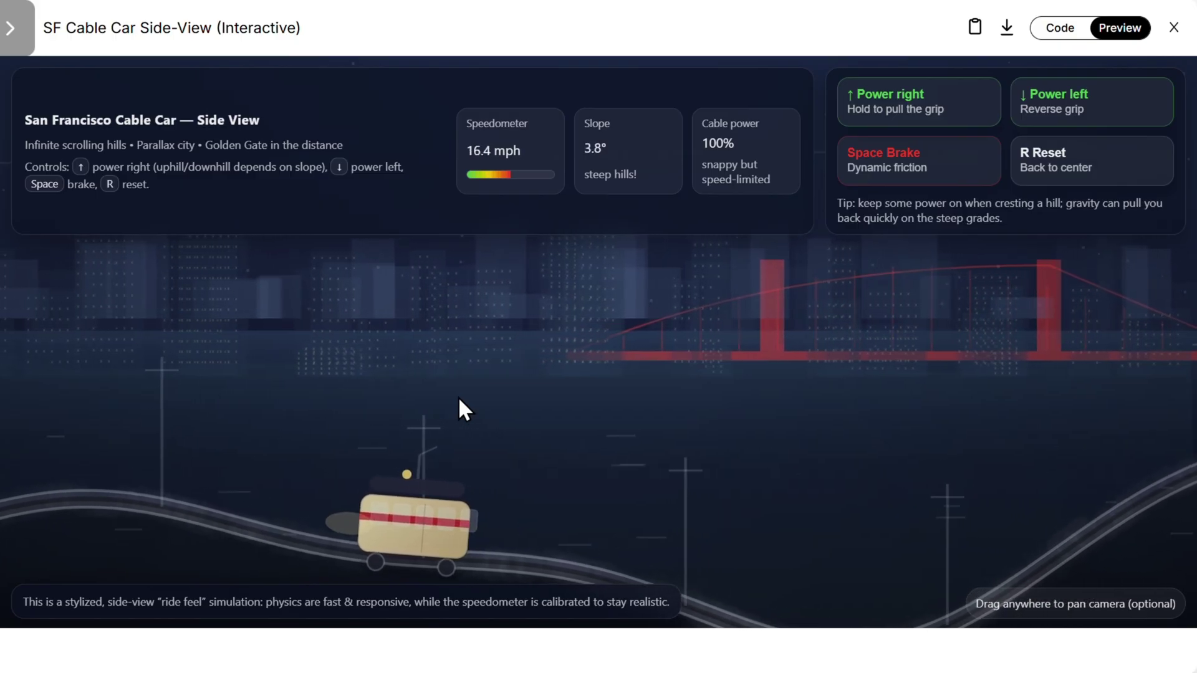
{"action": "key", "text": "Up"}
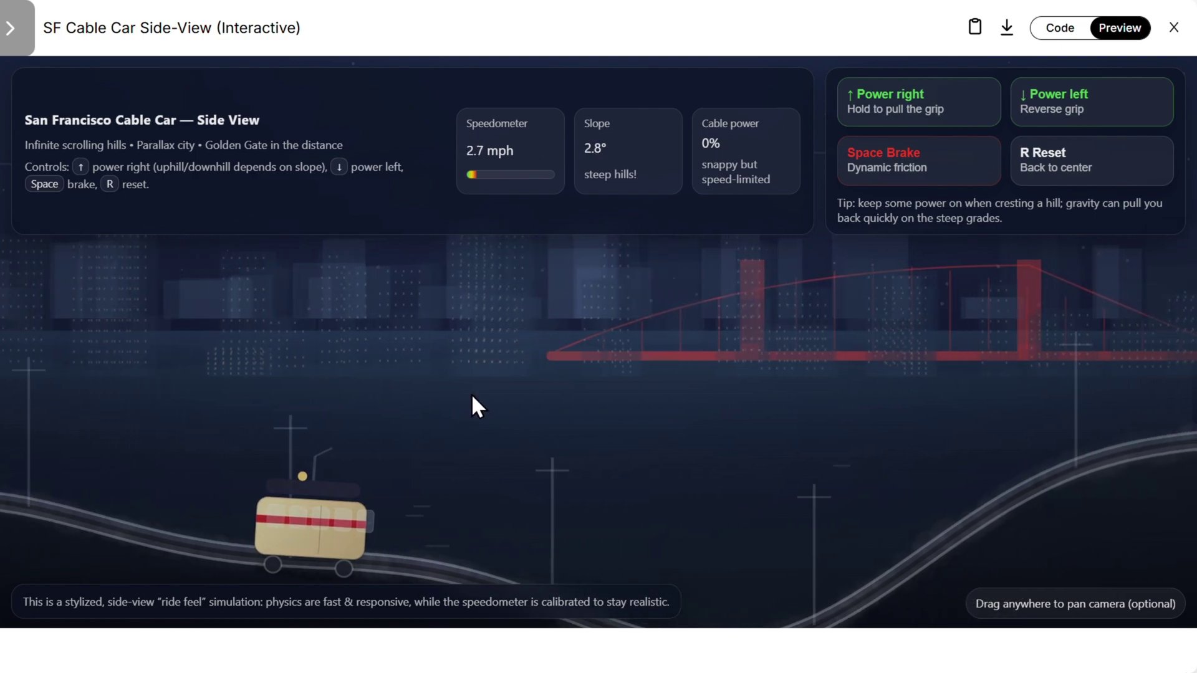
{"action": "left_click_drag", "start_coordinate": [495, 395], "coordinate": [1029, 398]}
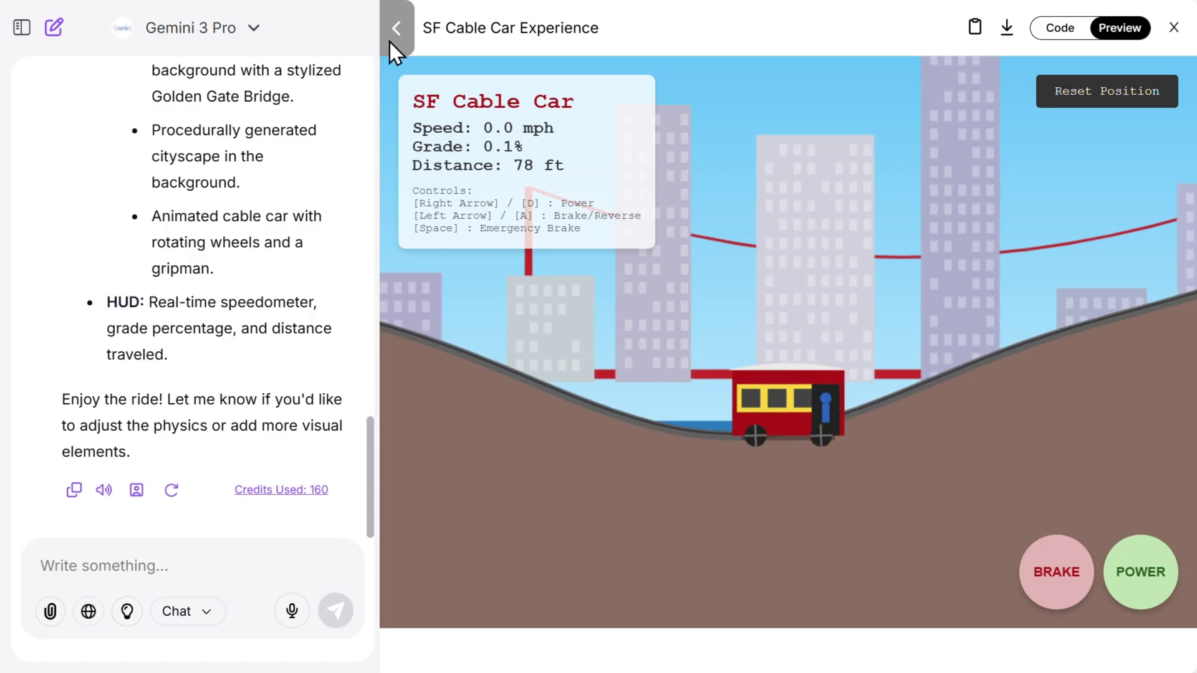
- Widen Gemini 3 Pro's cable-car preview and drive the car over the hills, alternating POWER and BRAKE
{"action": "left_click", "coordinate": [391, 44]}
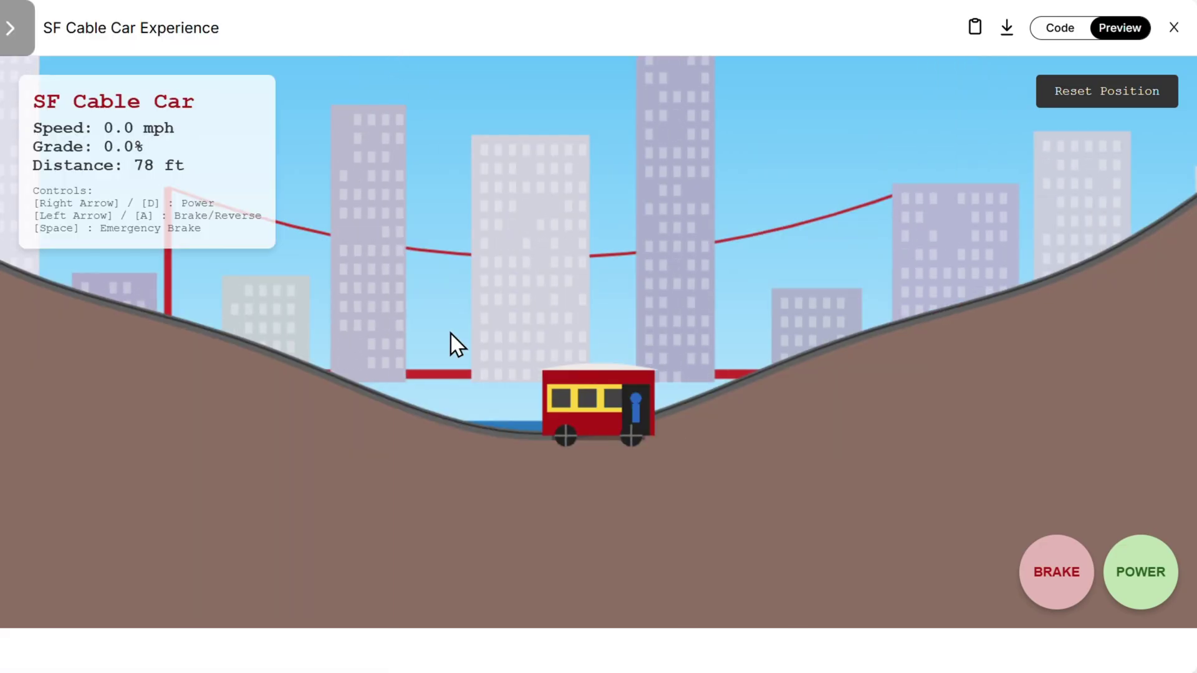
{"action": "left_click", "coordinate": [1134, 577]}
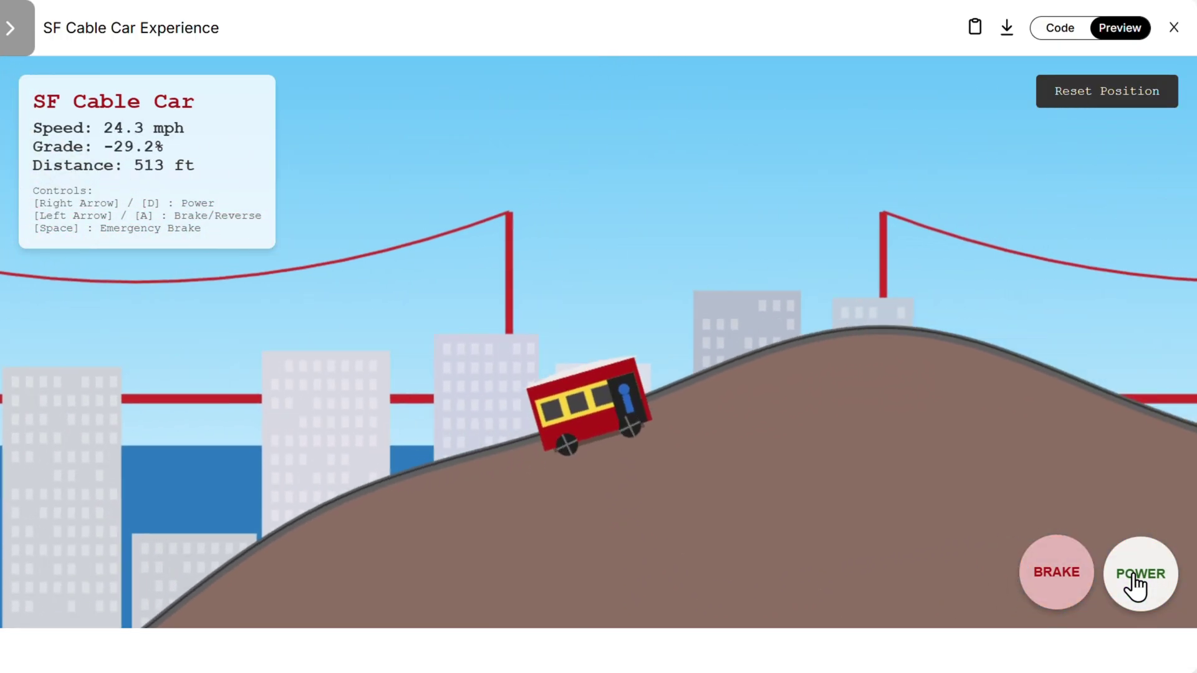
{"action": "left_click", "coordinate": [1058, 592]}
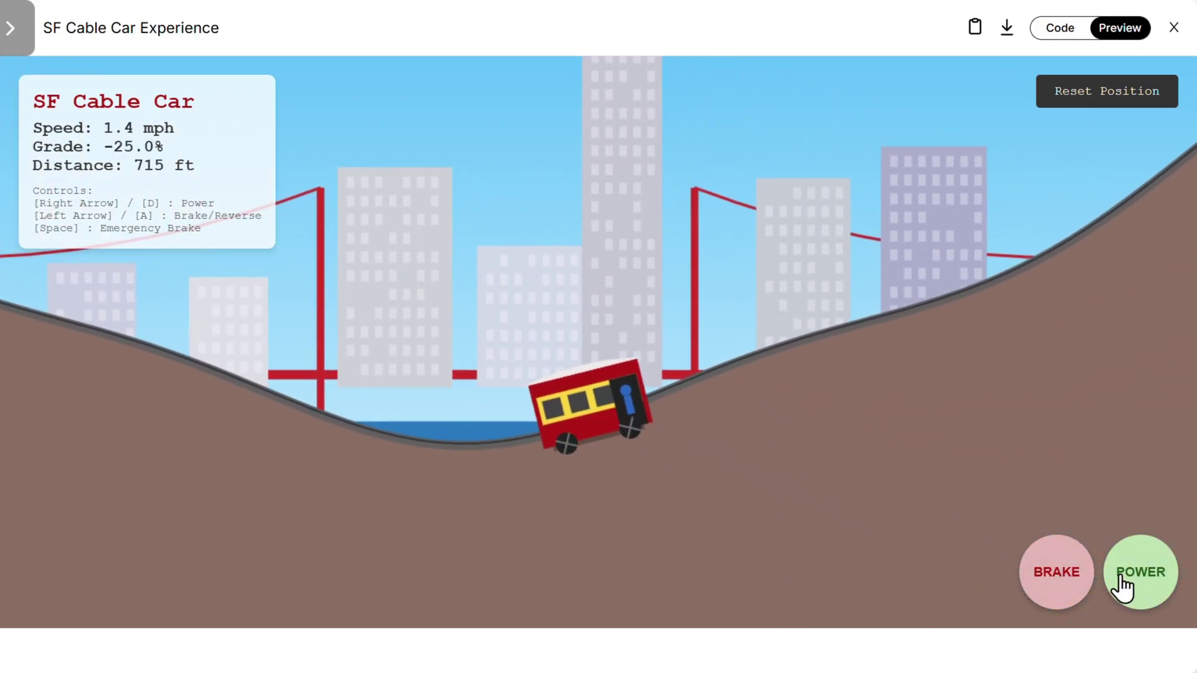
{"action": "left_click", "coordinate": [1122, 581]}
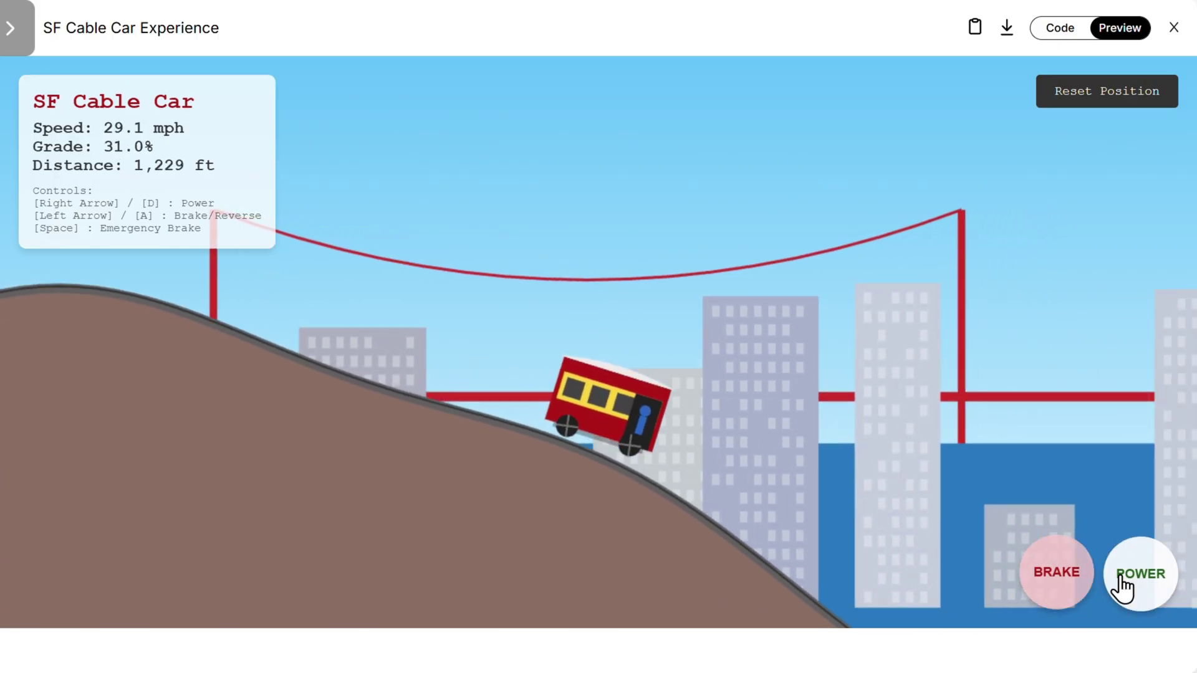
{"action": "left_click", "coordinate": [1048, 585]}
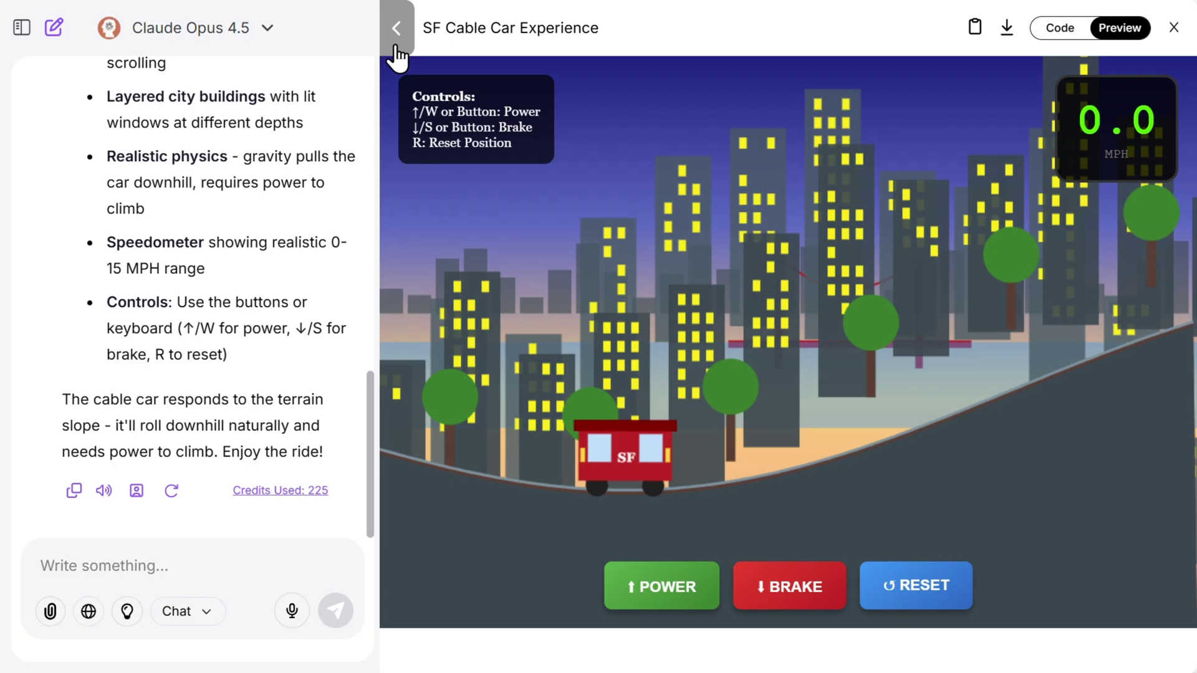
- Widen Claude's cable-car preview, power up the hill, brake in the dip, then power up again
{"action": "left_click", "coordinate": [396, 25]}
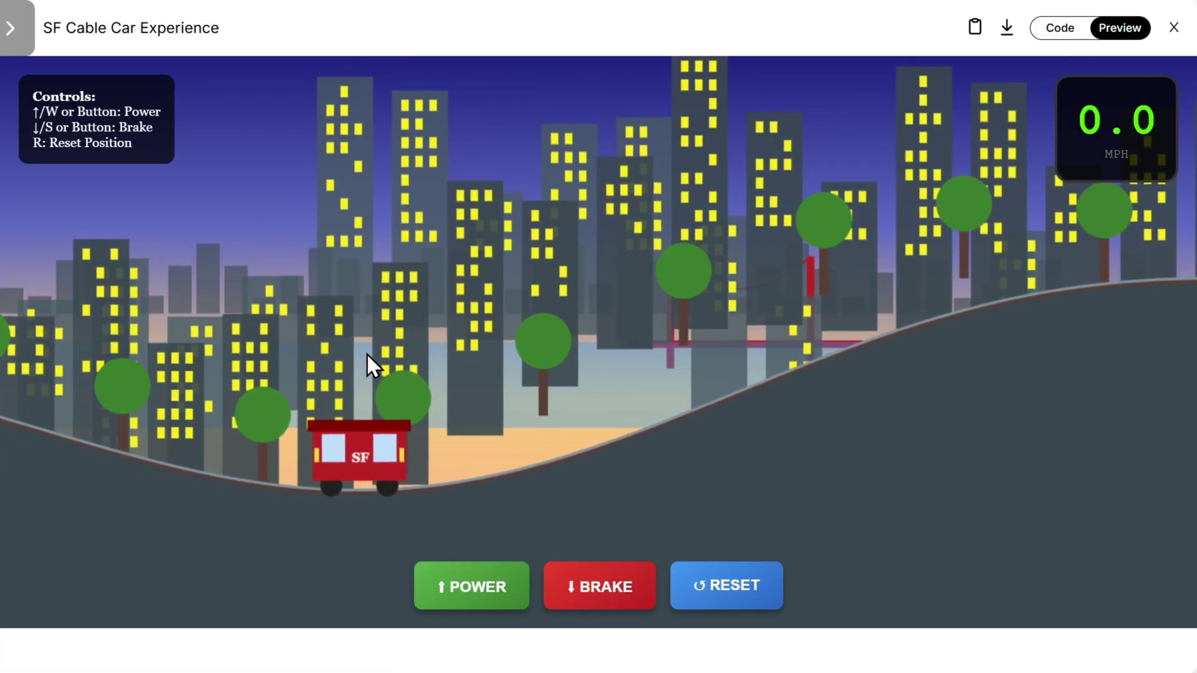
{"action": "left_click_drag", "start_coordinate": [453, 614], "coordinate": [460, 610]}
{"action": "left_click_drag", "start_coordinate": [610, 593], "coordinate": [604, 589]}
{"action": "left_click_drag", "start_coordinate": [497, 601], "coordinate": [499, 604]}
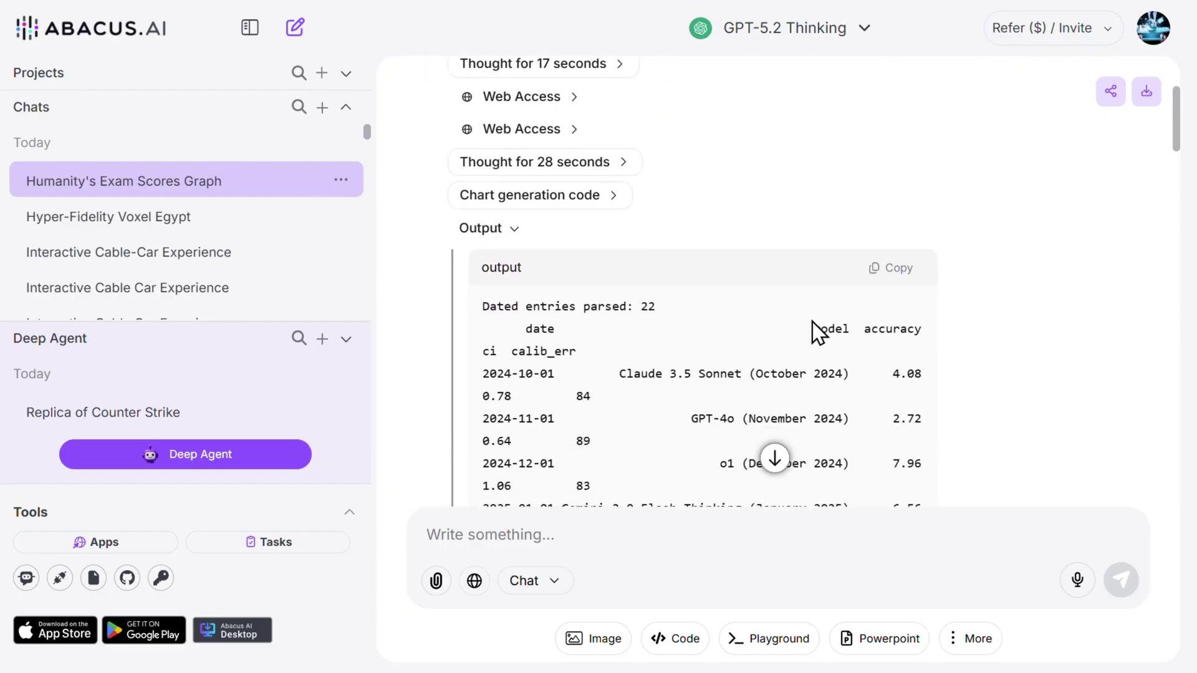
- Scroll past GPT-5.2's dated scores table to its Humanity's Last Exam chart
{"action": "scroll", "coordinate": [813, 323], "scroll_direction": "down", "scroll_amount": 10}
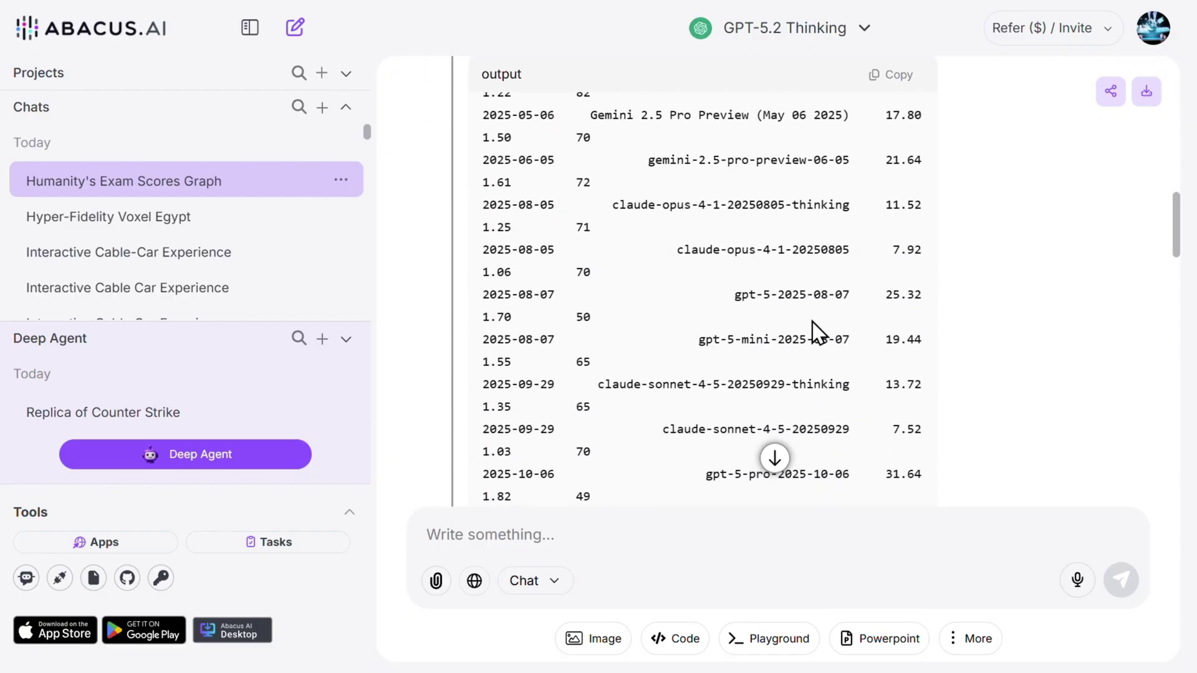
{"action": "scroll", "coordinate": [817, 332], "scroll_direction": "down", "scroll_amount": 1}
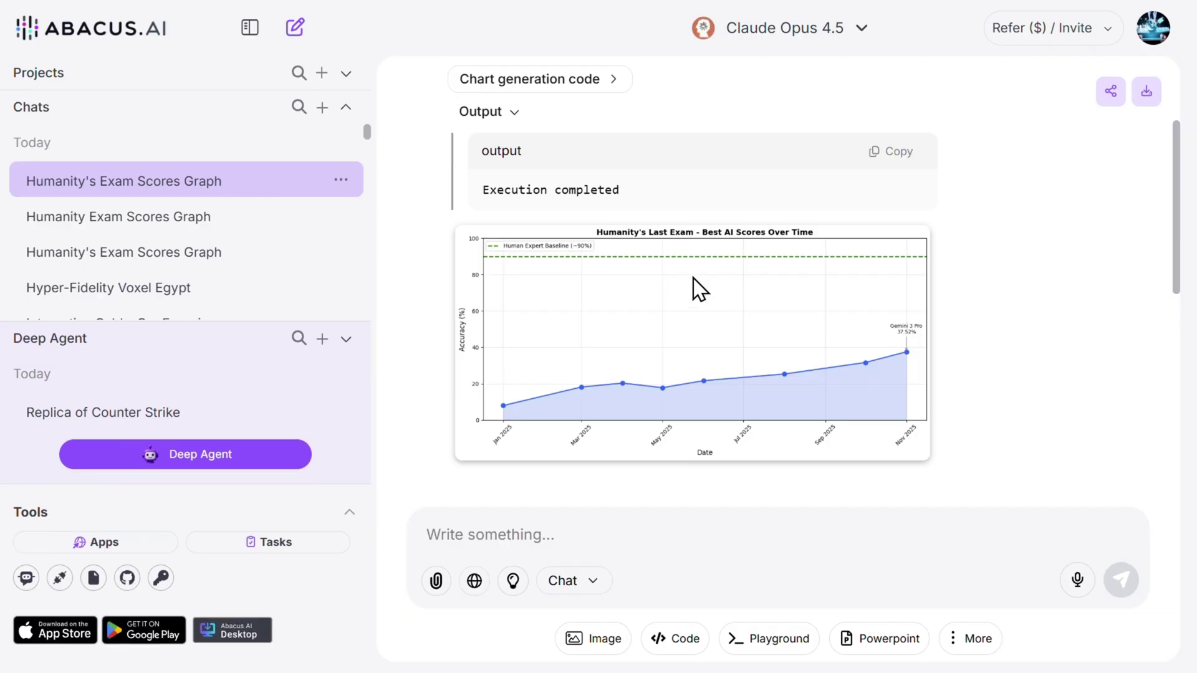
- Scroll through Claude Opus 4.5's reply down to its best HLE scores chart
{"action": "scroll", "coordinate": [686, 287], "scroll_direction": "up", "scroll_amount": 3}
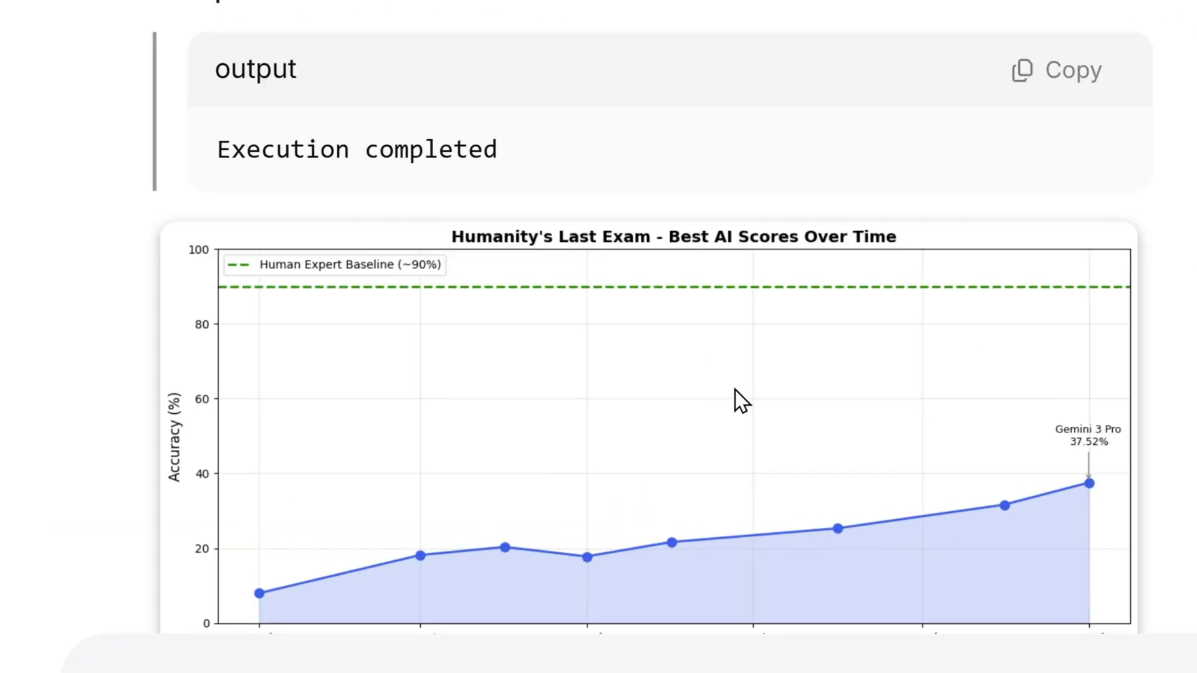
{"action": "scroll", "coordinate": [742, 399], "scroll_direction": "down", "scroll_amount": 2}
{"action": "scroll", "coordinate": [736, 390], "scroll_direction": "down", "scroll_amount": 1}
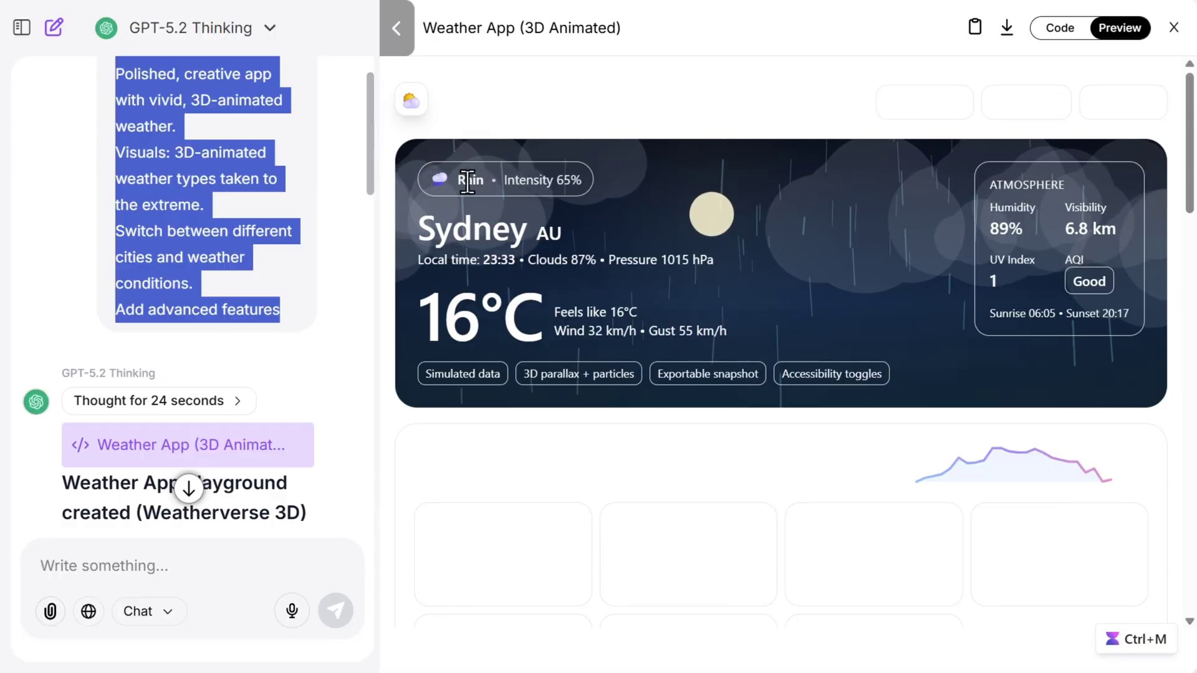
- Widen the GPT-5.2 weather app and toggle the city between London and Sydney twice
{"action": "left_click", "coordinate": [394, 38]}
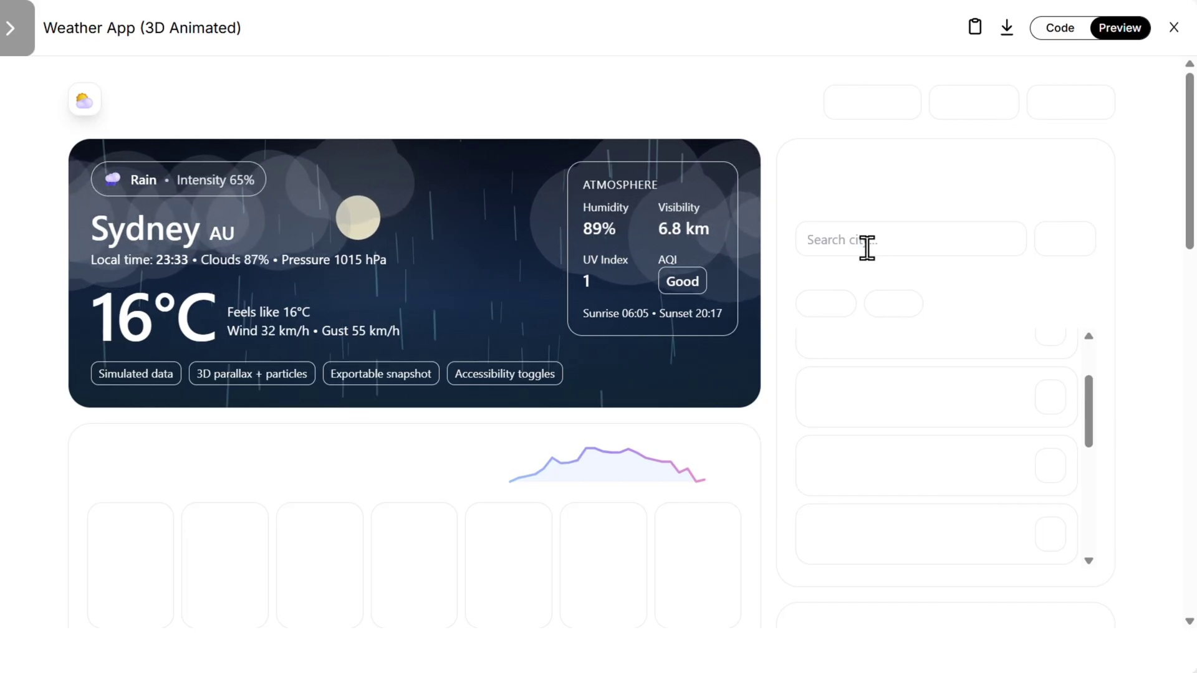
{"action": "left_click", "coordinate": [823, 307]}
{"action": "left_click", "coordinate": [911, 312]}
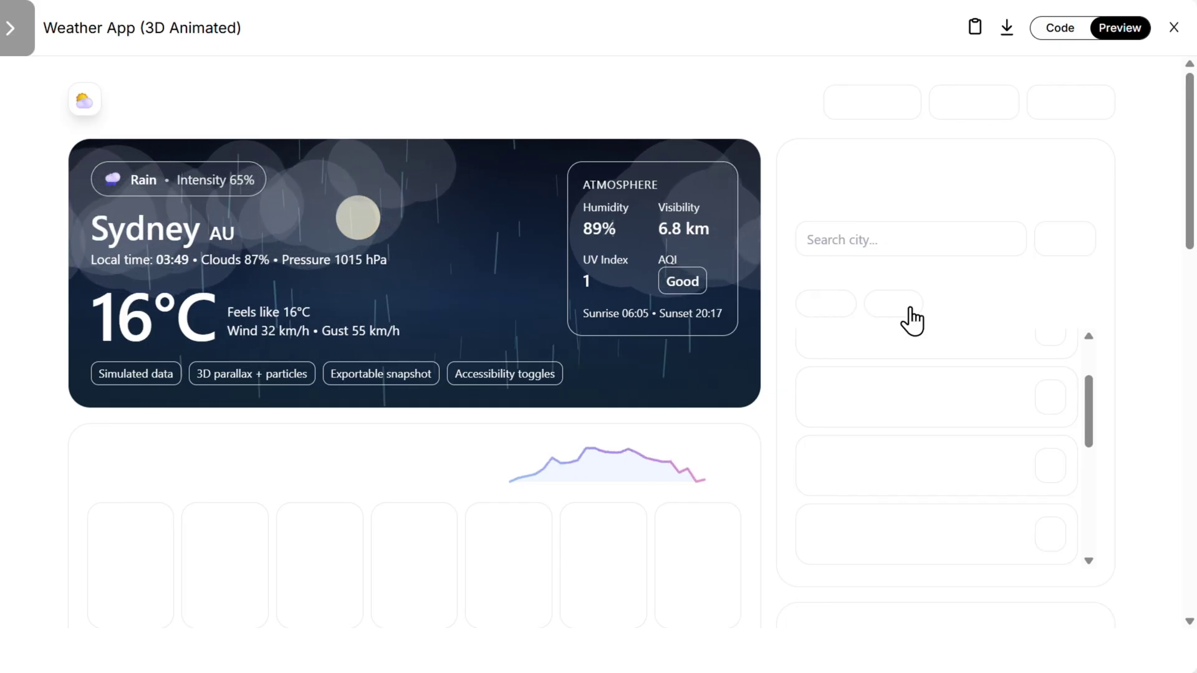
{"action": "left_click", "coordinate": [841, 317]}
{"action": "left_click", "coordinate": [898, 315]}
- Scroll down to the weather presets and apply the rain preset
{"action": "scroll", "coordinate": [667, 441], "scroll_direction": "down", "scroll_amount": 2}
{"action": "scroll", "coordinate": [668, 441], "scroll_direction": "down", "scroll_amount": 1}
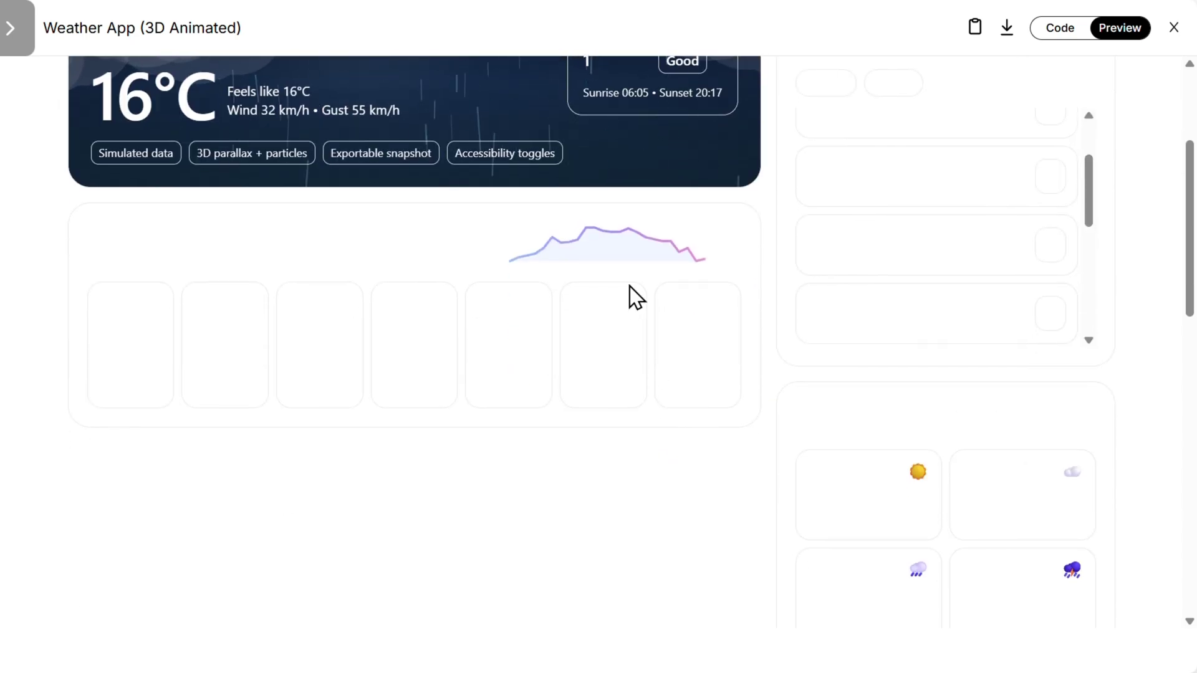
{"action": "scroll", "coordinate": [552, 289], "scroll_direction": "down", "scroll_amount": 1}
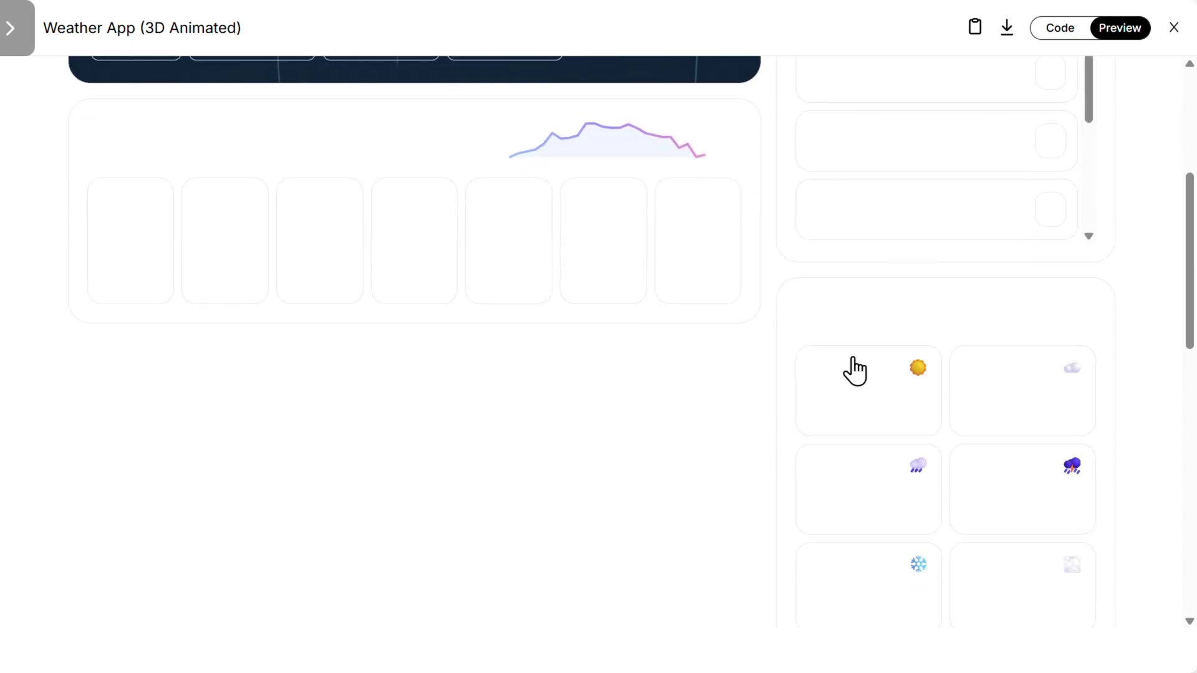
{"action": "scroll", "coordinate": [676, 362], "scroll_direction": "up", "scroll_amount": 3}
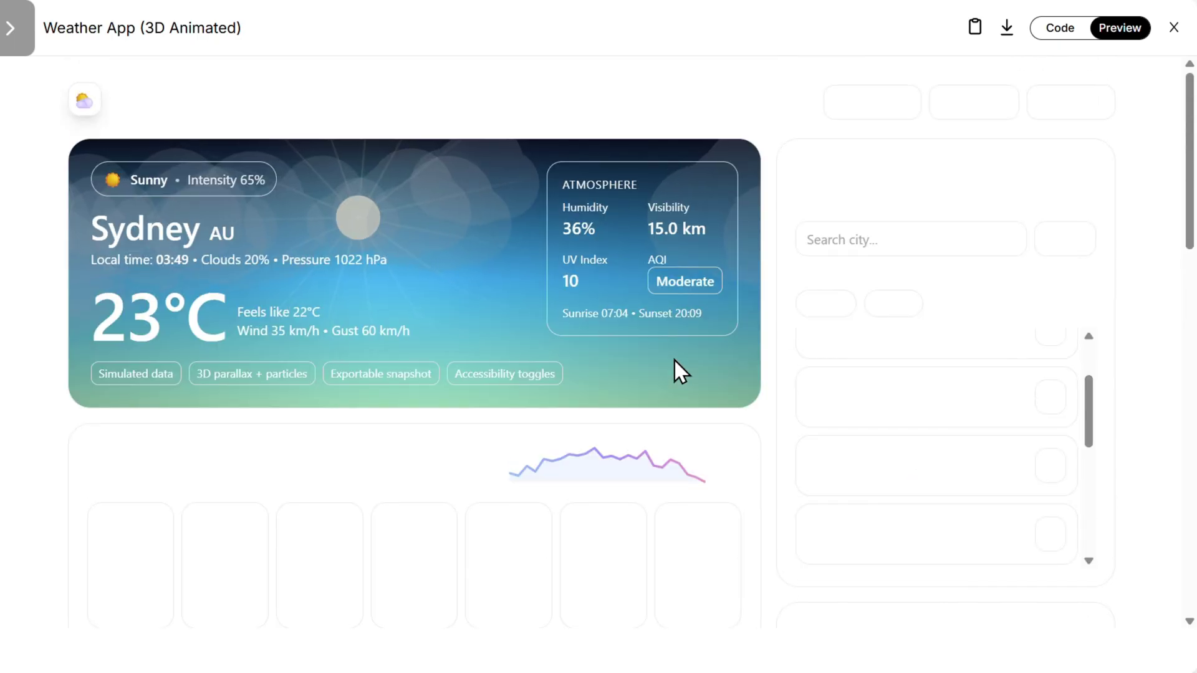
{"action": "scroll", "coordinate": [675, 360], "scroll_direction": "down", "scroll_amount": 3}
{"action": "scroll", "coordinate": [675, 360], "scroll_direction": "down", "scroll_amount": 1}
{"action": "scroll", "coordinate": [678, 314], "scroll_direction": "up", "scroll_amount": 3}
{"action": "scroll", "coordinate": [873, 383], "scroll_direction": "down", "scroll_amount": 2}
{"action": "scroll", "coordinate": [904, 506], "scroll_direction": "down", "scroll_amount": 5}
{"action": "left_click", "coordinate": [858, 534]}
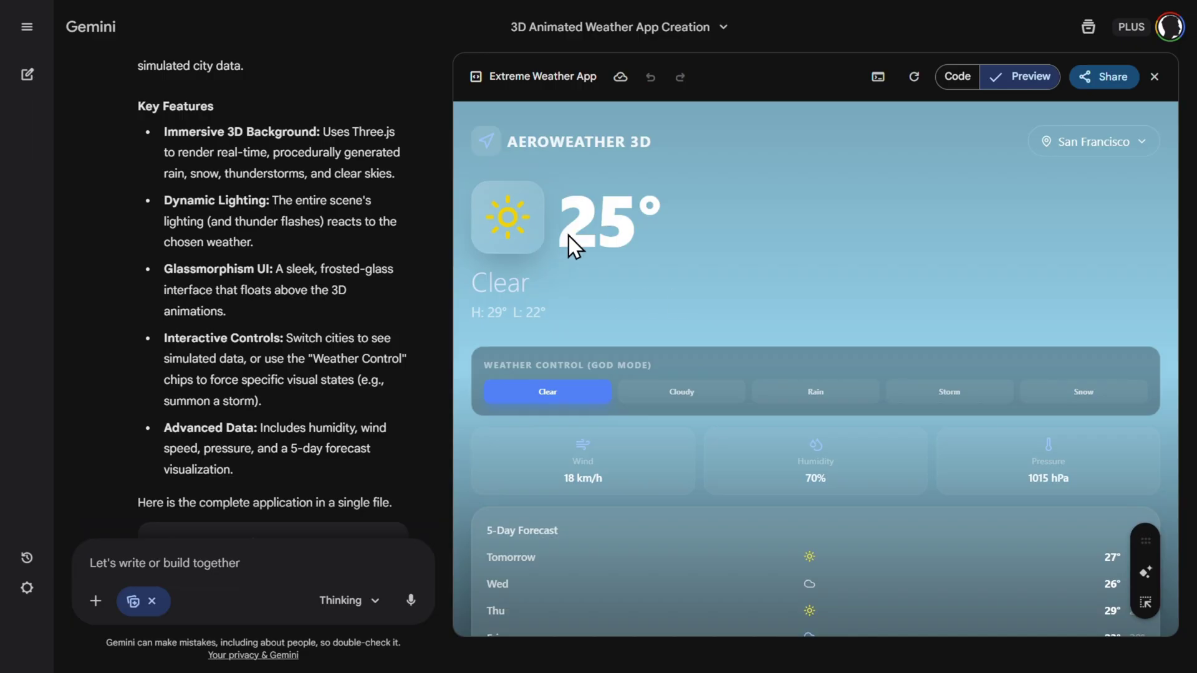
- Cycle AeroWeather 3D through Cloudy, Rain, Storm and Snow, then back to Clear
{"action": "left_click", "coordinate": [680, 399]}
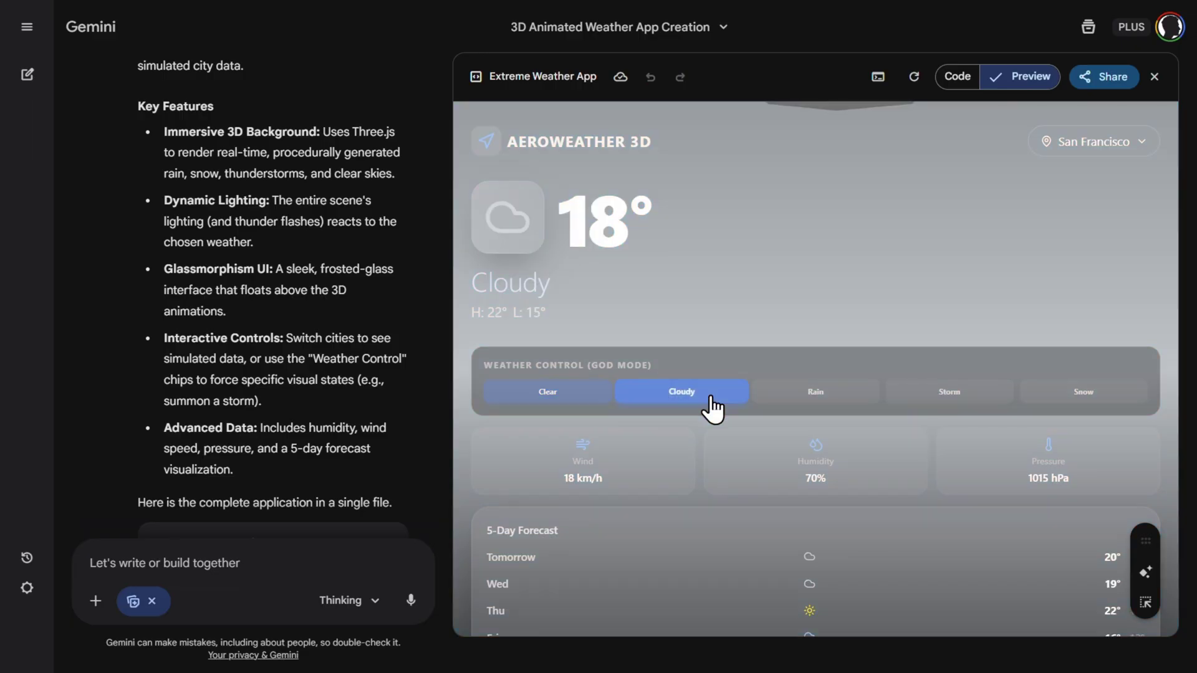
{"action": "left_click", "coordinate": [766, 400]}
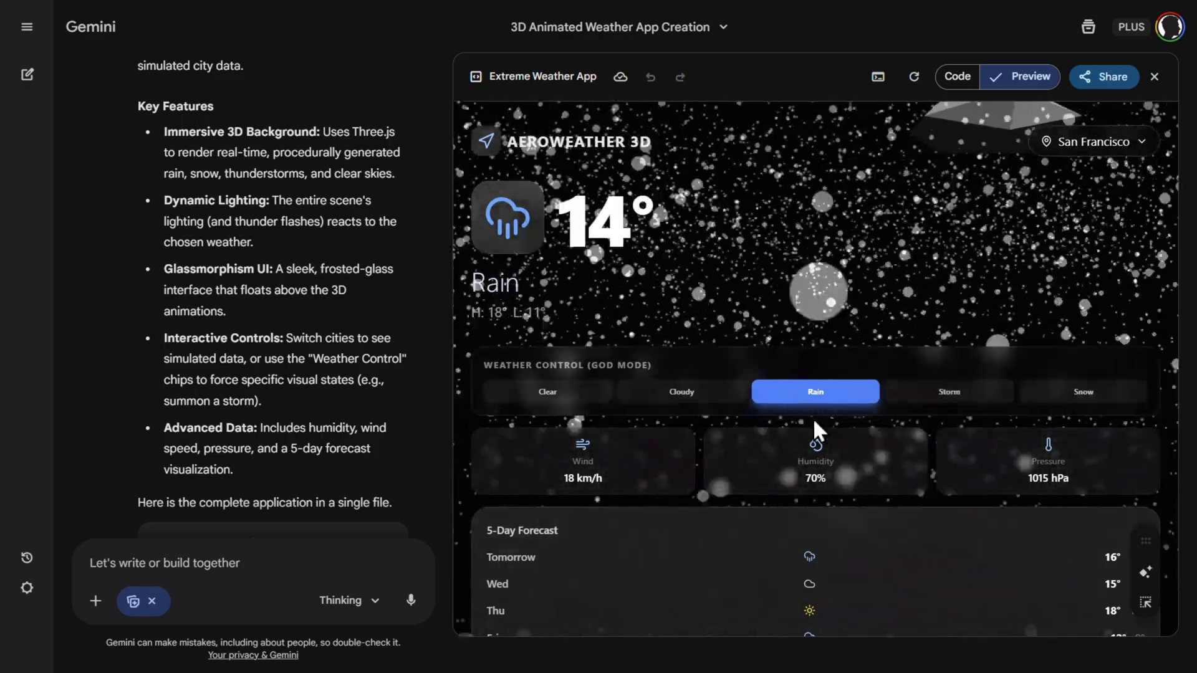
{"action": "left_click", "coordinate": [952, 398]}
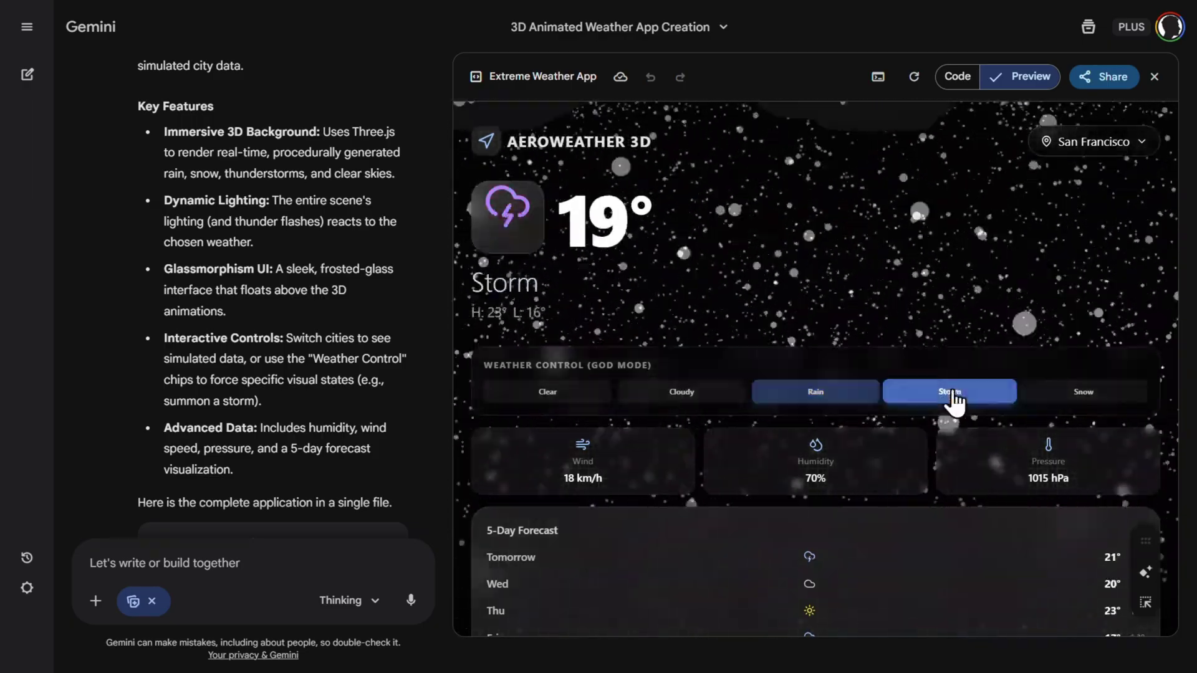
{"action": "left_click", "coordinate": [1069, 402]}
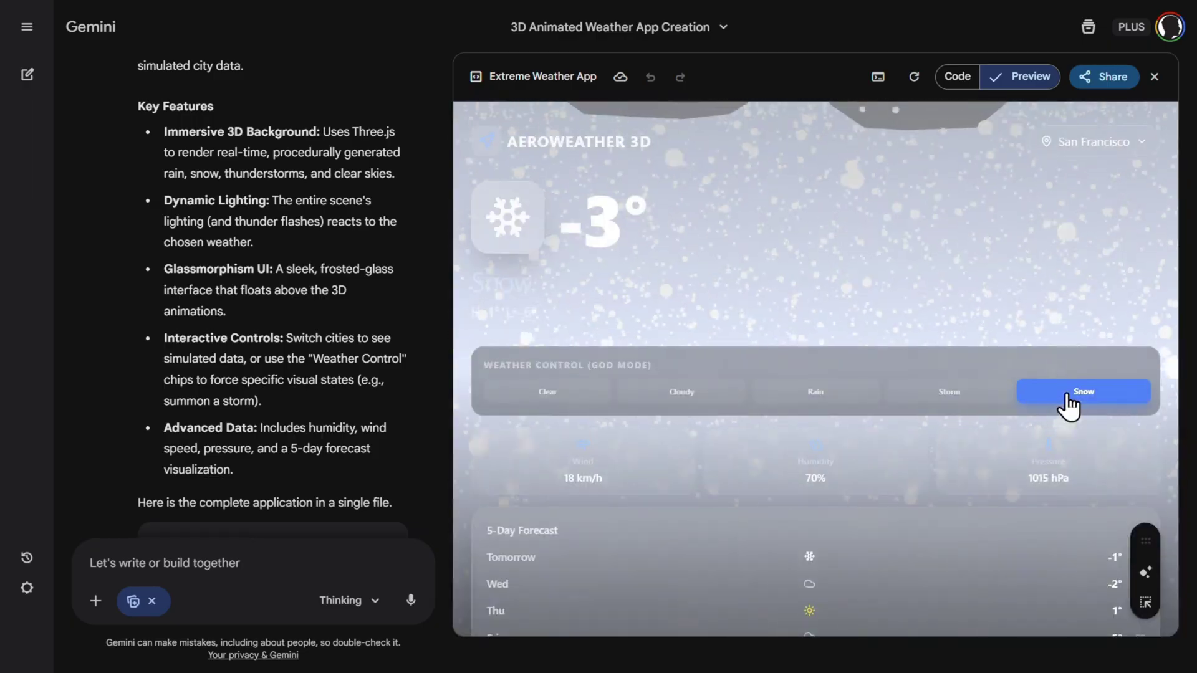
{"action": "left_click", "coordinate": [540, 393]}
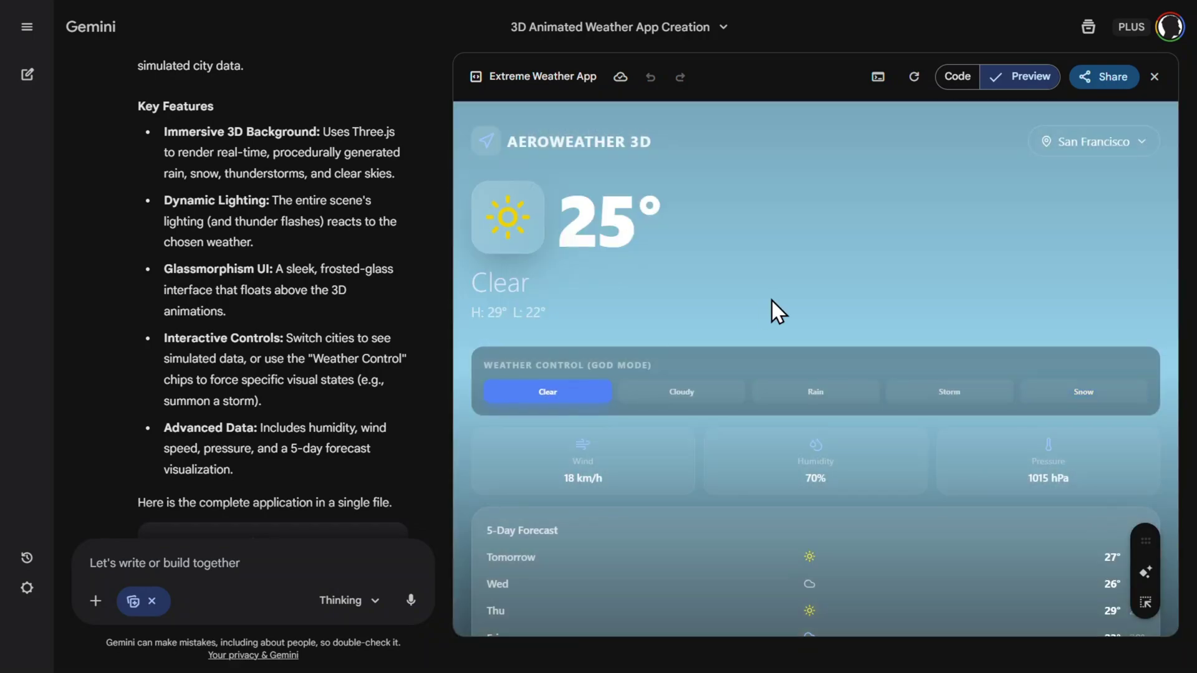
- Switch the city to Dubai, then to New York
{"action": "left_click", "coordinate": [1063, 147]}
{"action": "left_click", "coordinate": [1040, 228]}
{"action": "left_click", "coordinate": [1115, 144]}
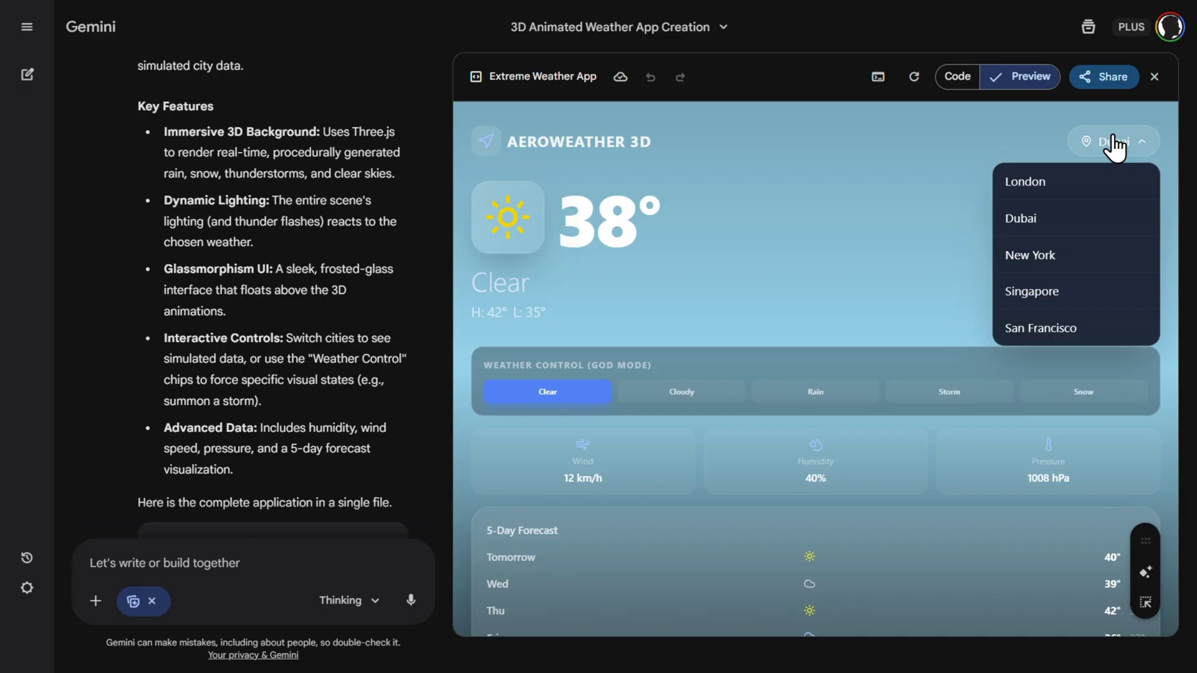
{"action": "left_click", "coordinate": [1065, 250]}
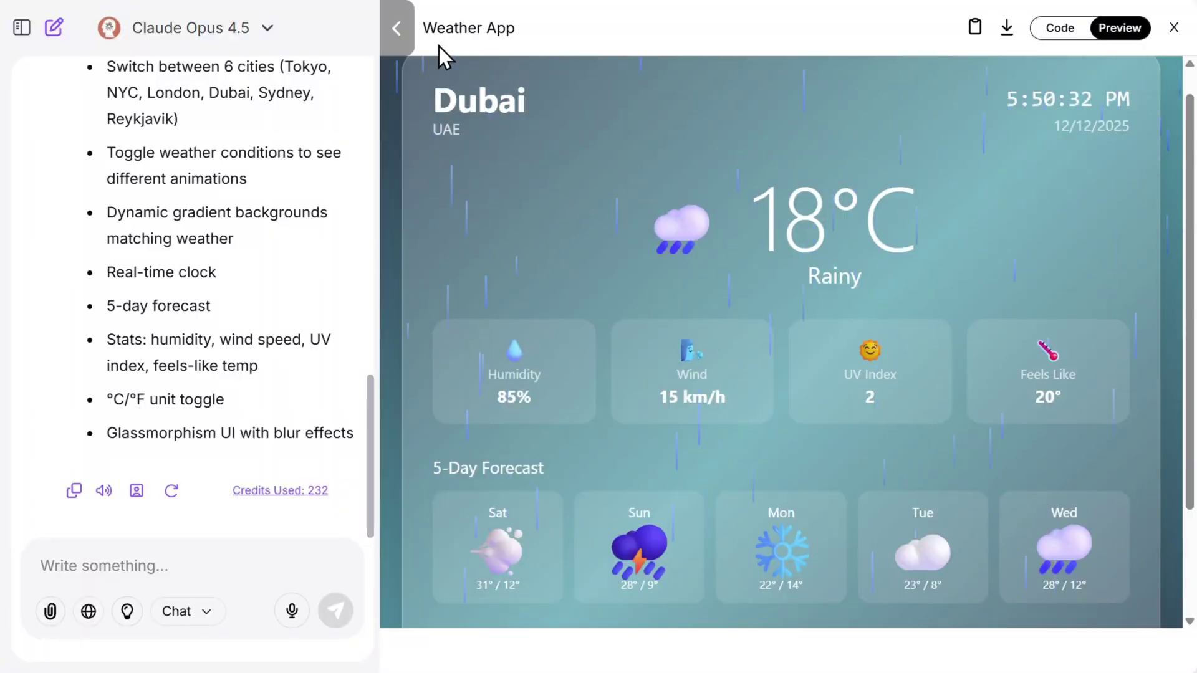
- Widen Claude's weather app preview and set its city to London
{"action": "left_click", "coordinate": [397, 29]}
{"action": "scroll", "coordinate": [562, 346], "scroll_direction": "down", "scroll_amount": 3}
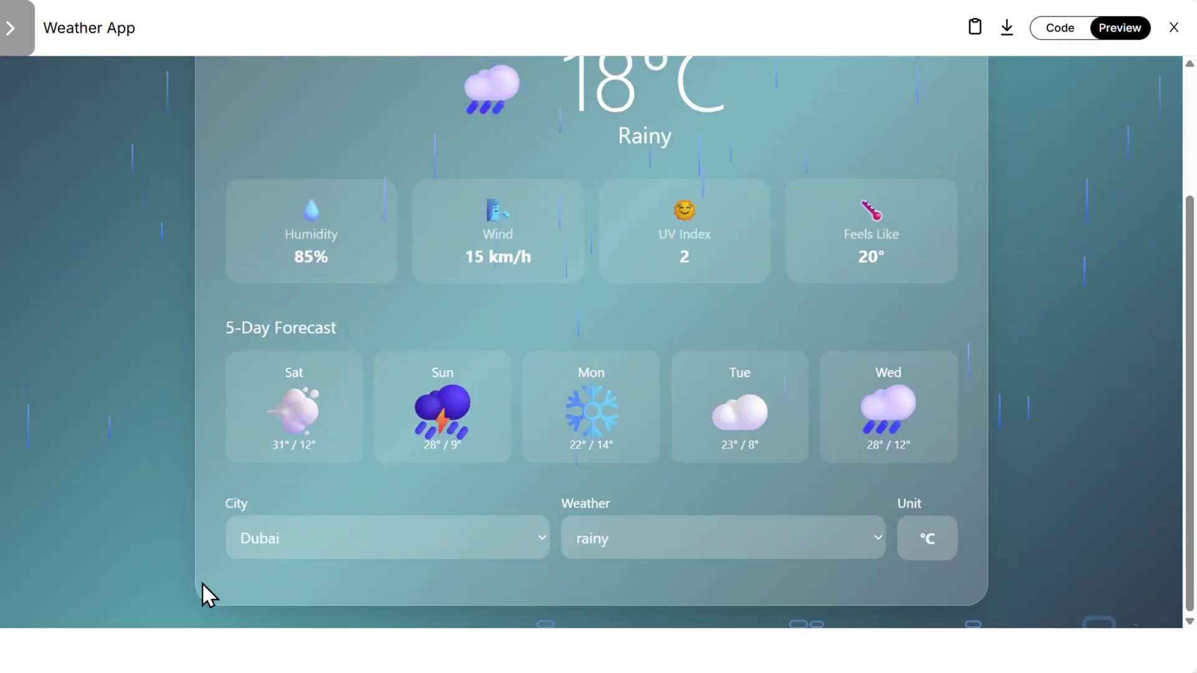
{"action": "left_click", "coordinate": [302, 547]}
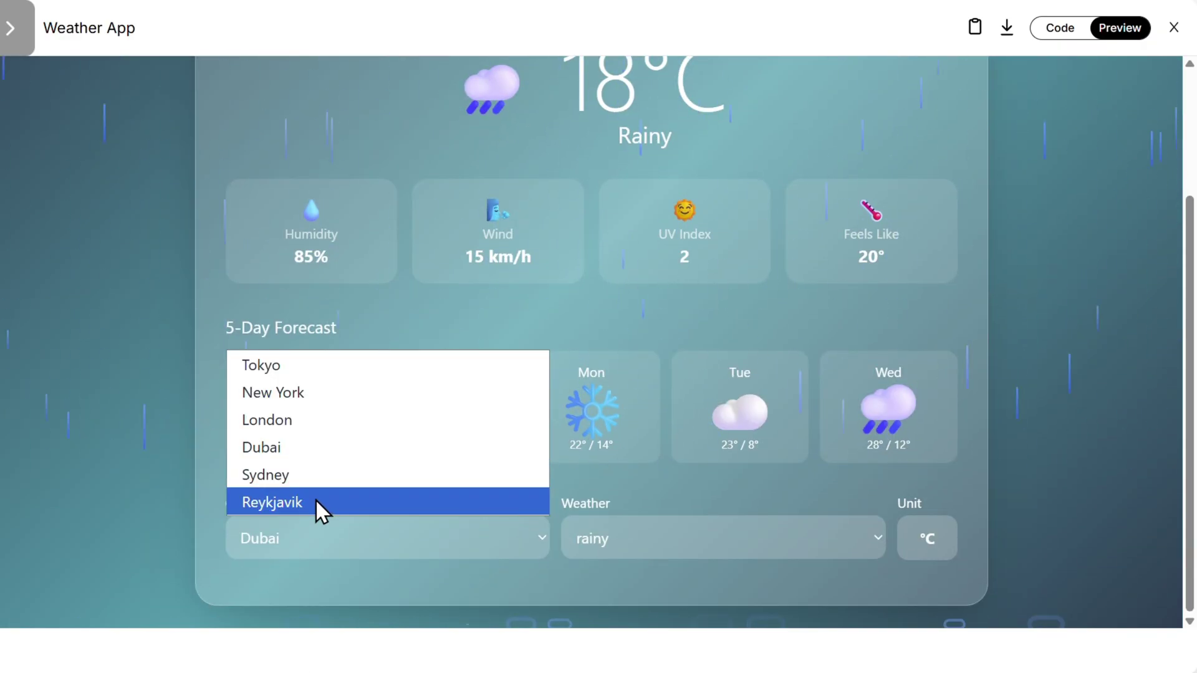
{"action": "key", "text": "Down"}
{"action": "left_click", "coordinate": [417, 542]}
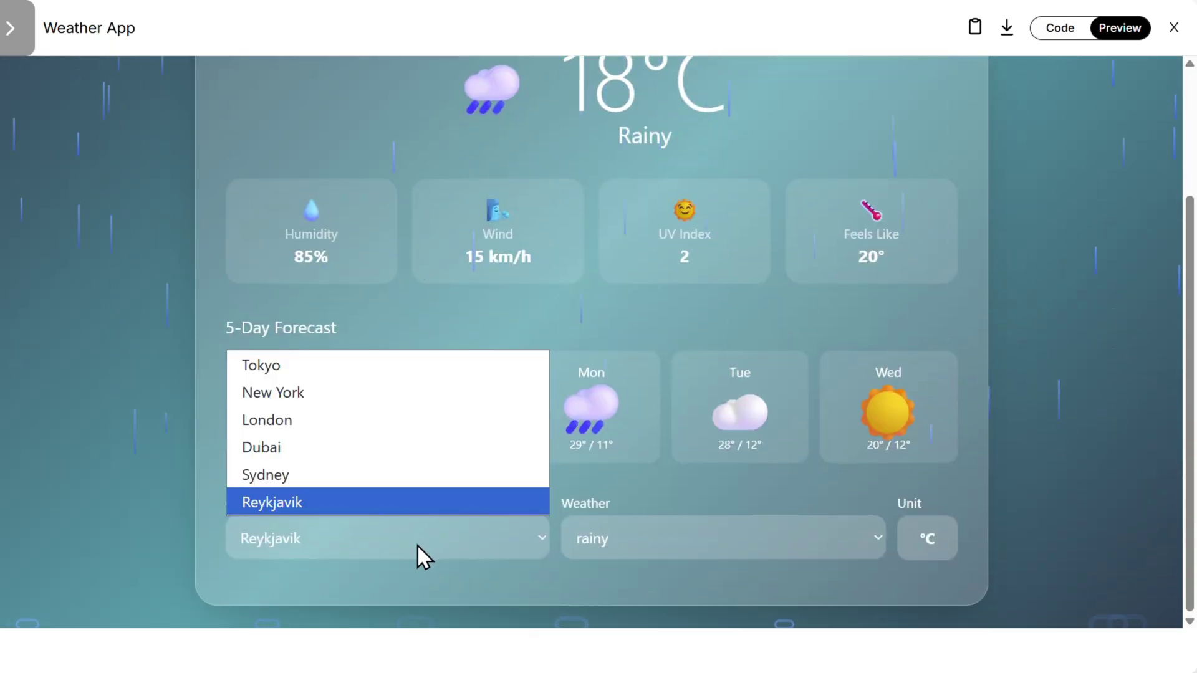
{"action": "left_click", "coordinate": [368, 423]}
- Switch London's weather to Cloudy, then to Sunny
{"action": "scroll", "coordinate": [460, 379], "scroll_direction": "up", "scroll_amount": 3}
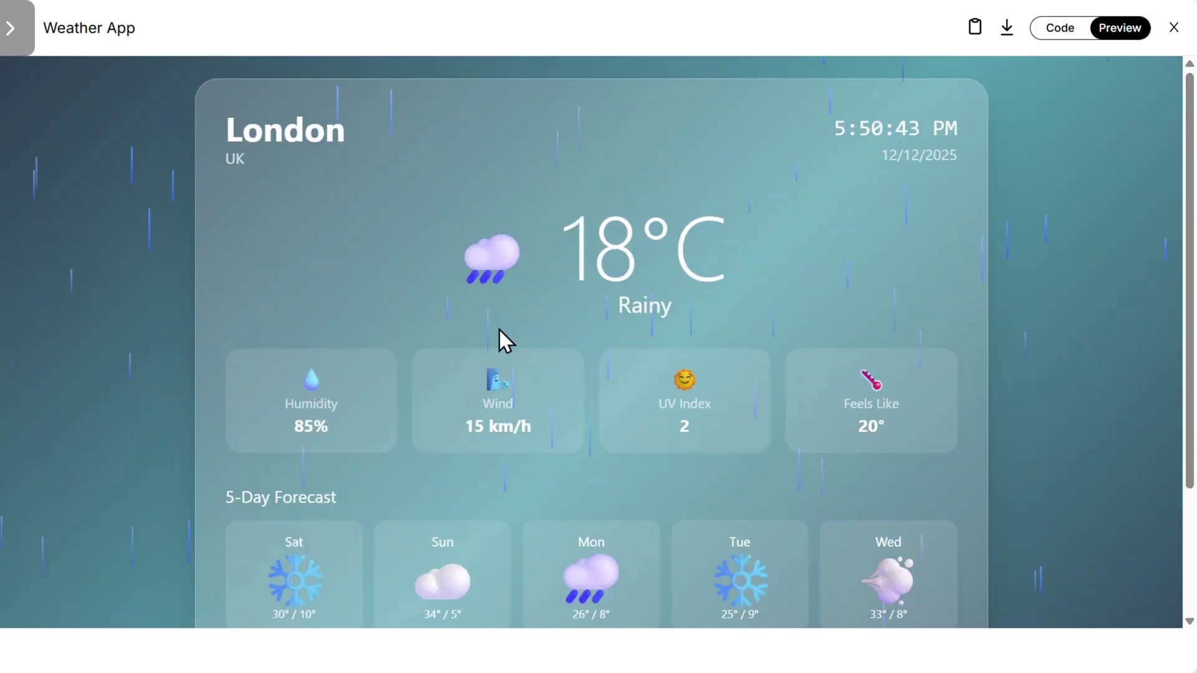
{"action": "scroll", "coordinate": [499, 331], "scroll_direction": "down", "scroll_amount": 1}
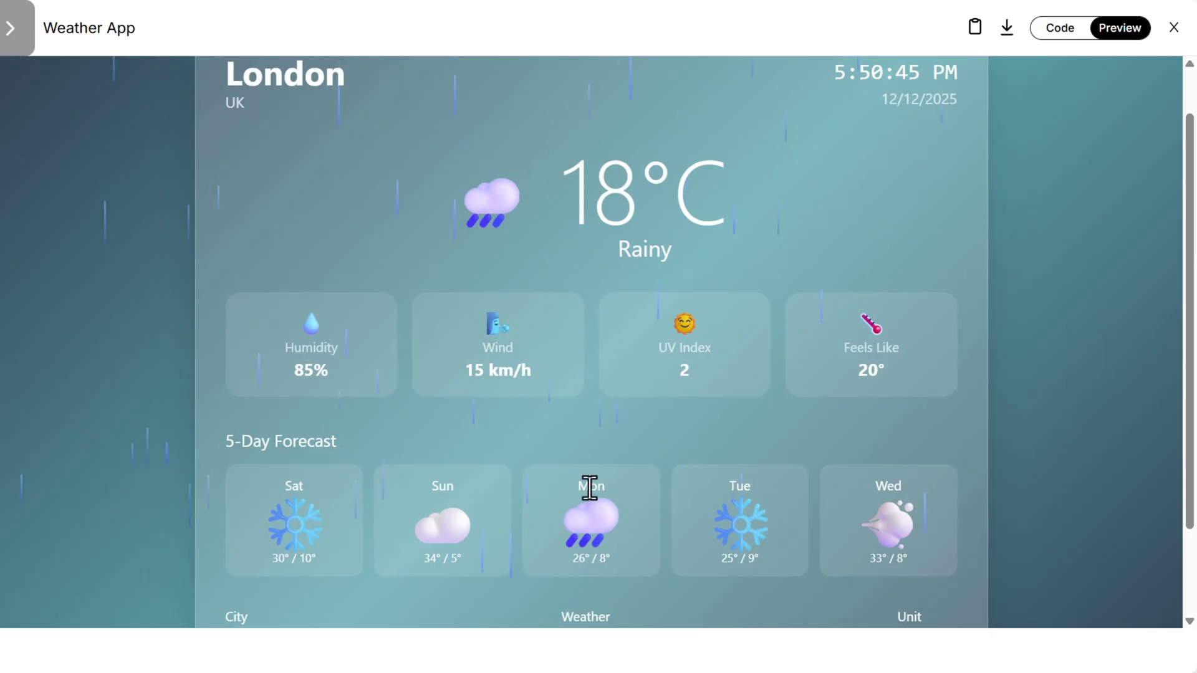
{"action": "scroll", "coordinate": [590, 488], "scroll_direction": "down", "scroll_amount": 2}
{"action": "left_click", "coordinate": [617, 545]}
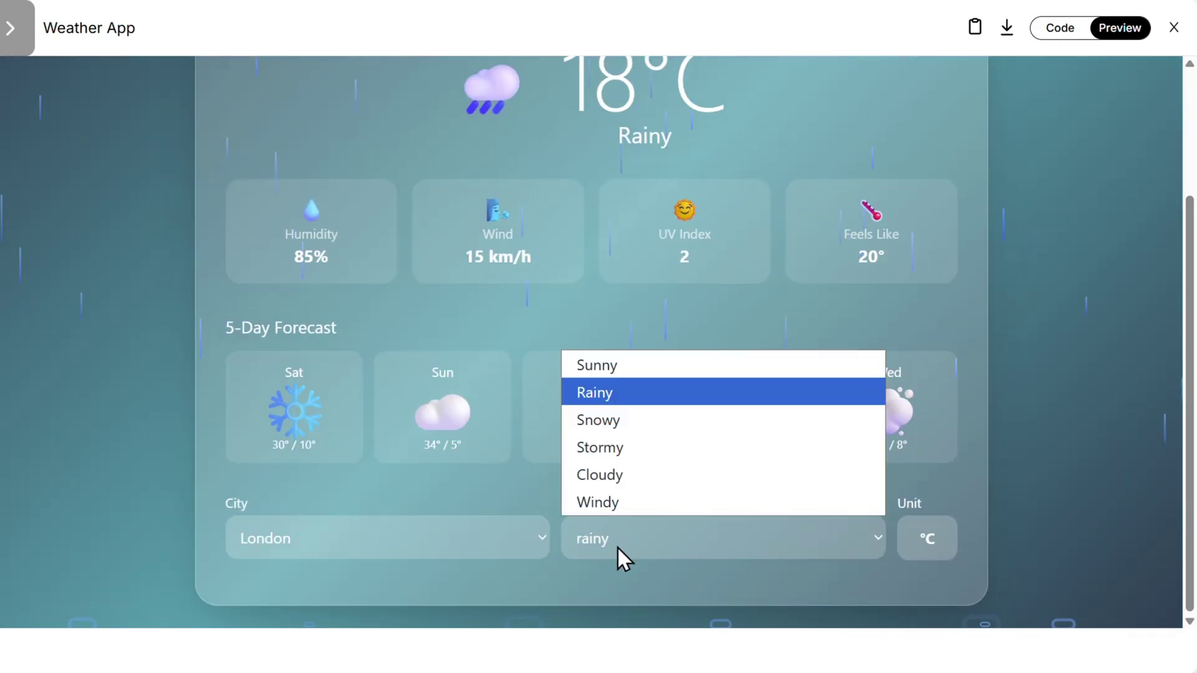
{"action": "left_click", "coordinate": [624, 476]}
{"action": "left_click", "coordinate": [644, 527]}
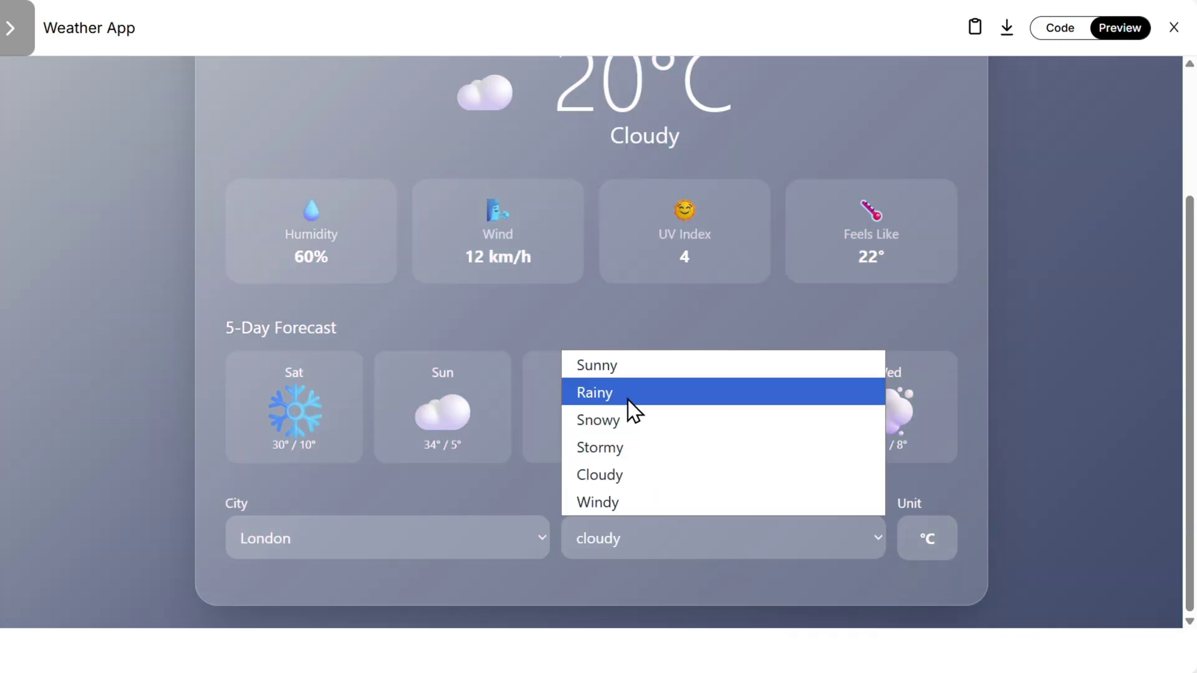
{"action": "left_click", "coordinate": [620, 367]}
- Set the weather condition to Snowy
{"action": "scroll", "coordinate": [595, 353], "scroll_direction": "up", "scroll_amount": 3}
{"action": "scroll", "coordinate": [595, 353], "scroll_direction": "down", "scroll_amount": 2}
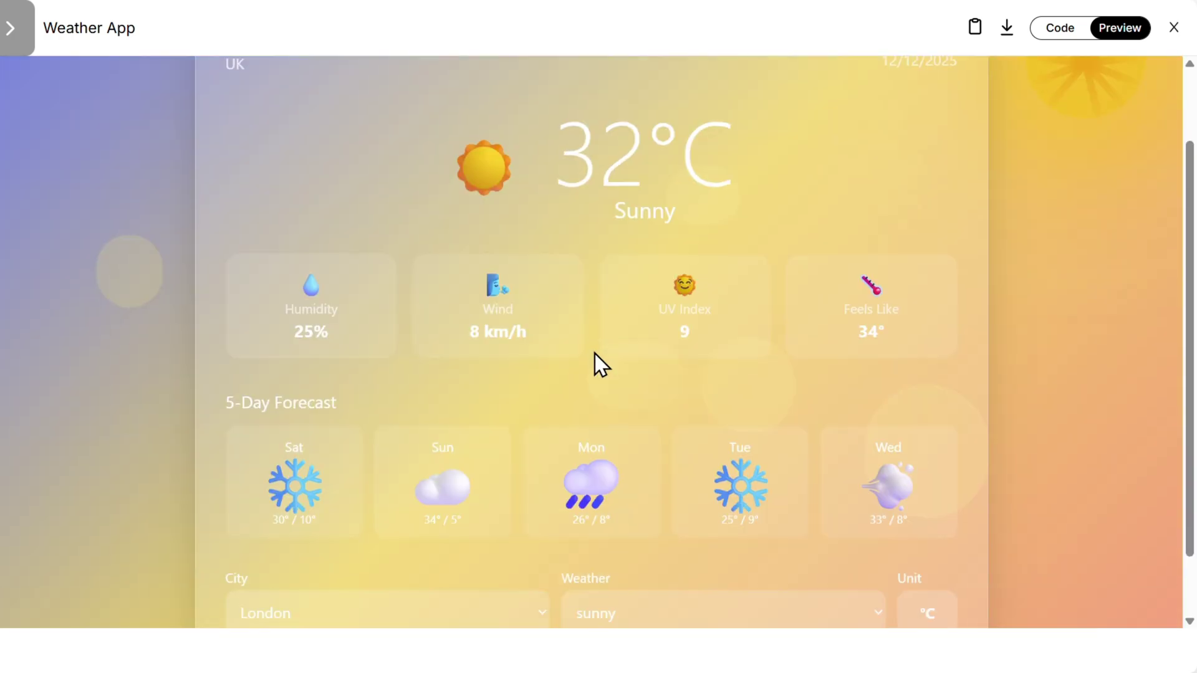
{"action": "scroll", "coordinate": [595, 354], "scroll_direction": "up", "scroll_amount": 2}
{"action": "scroll", "coordinate": [595, 354], "scroll_direction": "down", "scroll_amount": 3}
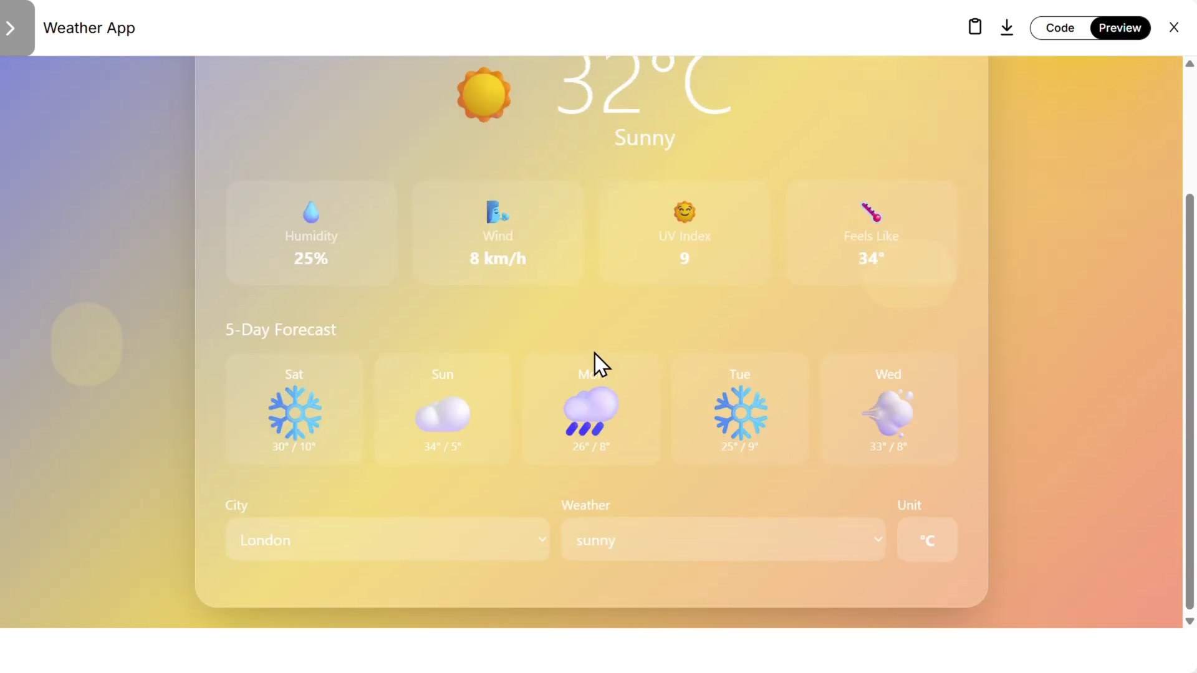
{"action": "left_click", "coordinate": [645, 544]}
{"action": "left_click", "coordinate": [647, 425]}
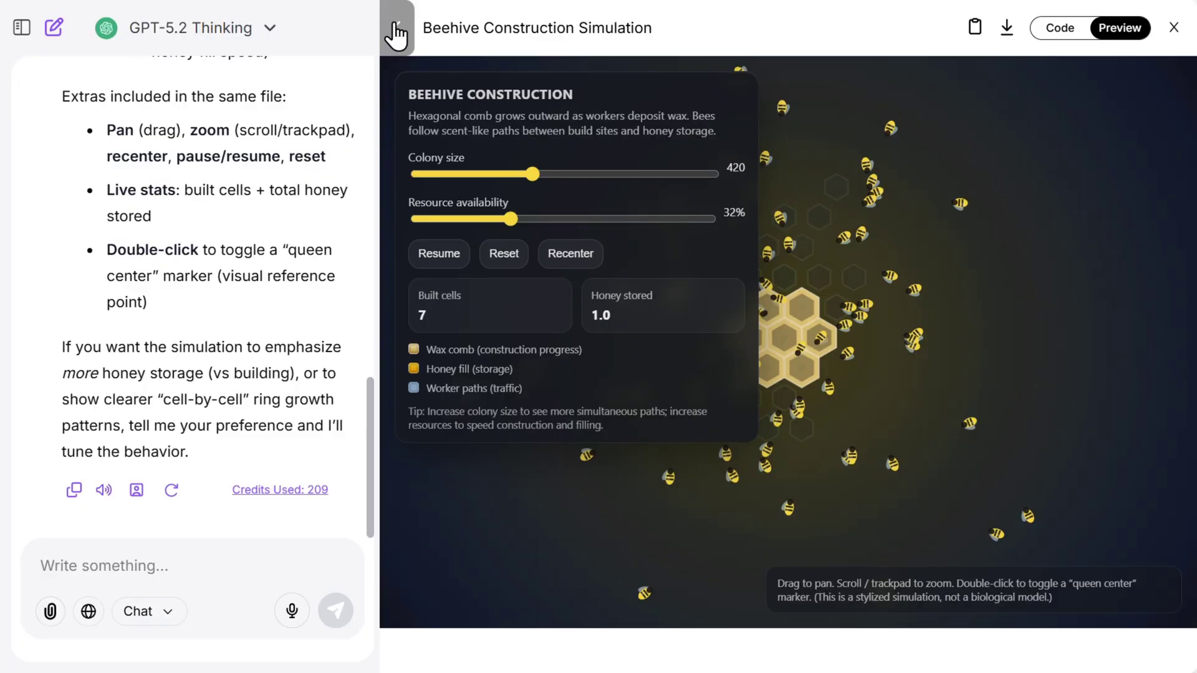
- Widen GPT-5.2's beehive simulation, then pause and resume it
{"action": "left_click", "coordinate": [396, 34]}
{"action": "left_click", "coordinate": [71, 267]}
{"action": "left_click", "coordinate": [71, 267]}
- Raise colony size to 690 and resource availability to 67%, then pan across the hive comb
{"action": "left_click", "coordinate": [200, 173]}
{"action": "left_click_drag", "start_coordinate": [200, 174], "coordinate": [238, 174]}
{"action": "left_click", "coordinate": [187, 219]}
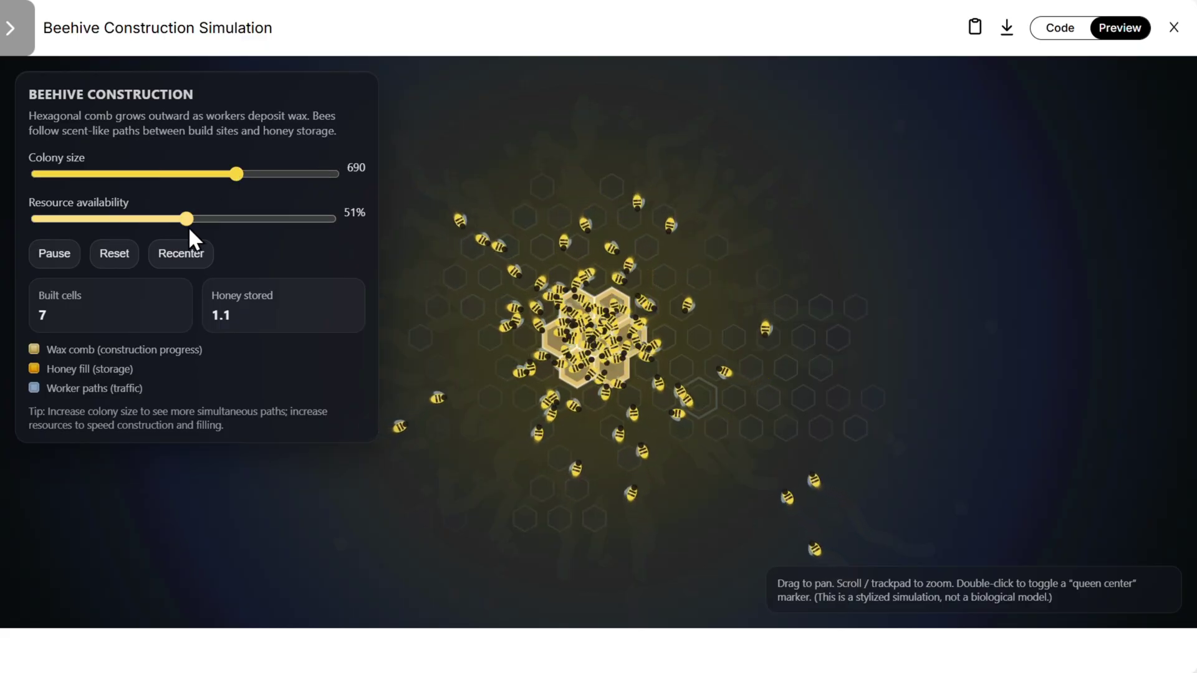
{"action": "left_click", "coordinate": [234, 222]}
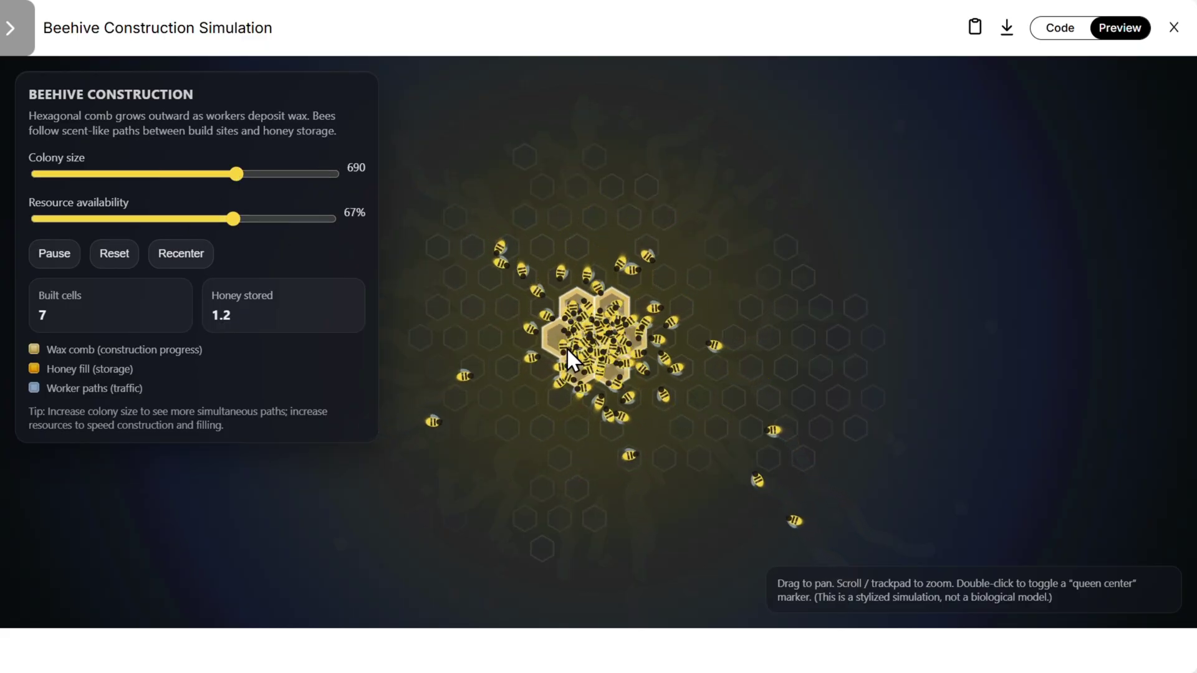
{"action": "scroll", "coordinate": [566, 346], "scroll_direction": "up", "scroll_amount": 2}
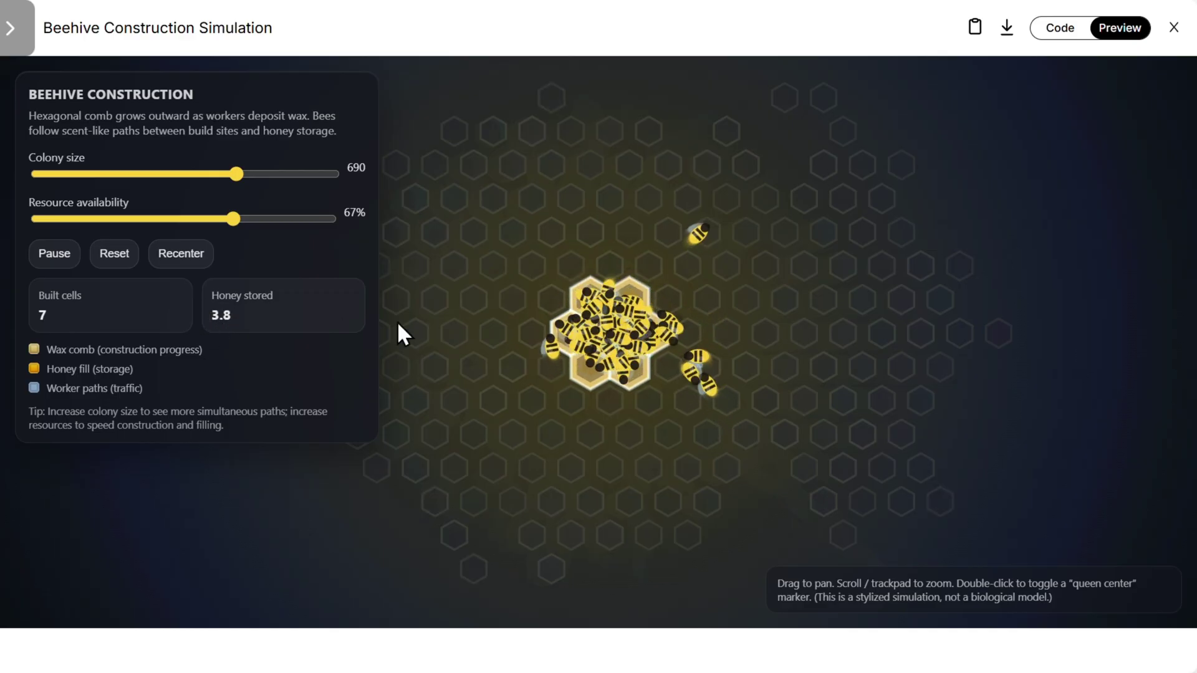
{"action": "left_click_drag", "start_coordinate": [646, 372], "coordinate": [700, 430]}
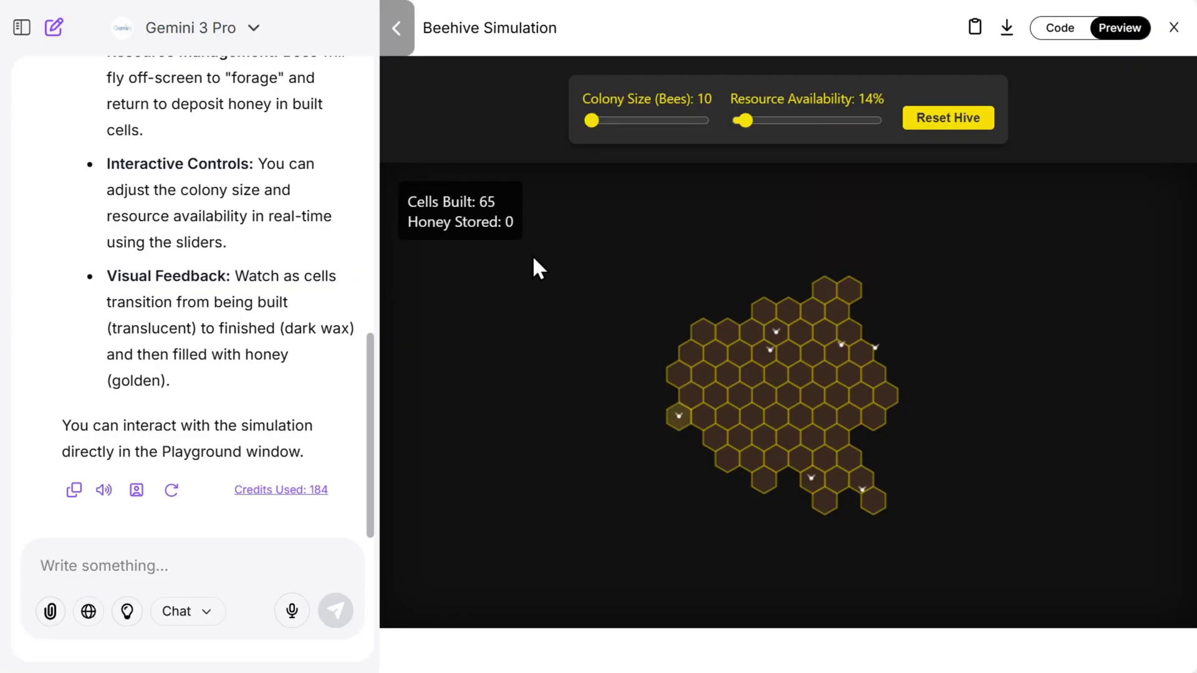
- Widen Gemini's beehive, reset the hive, and set colony size 178 with 80% resource availability
{"action": "left_click", "coordinate": [396, 28]}
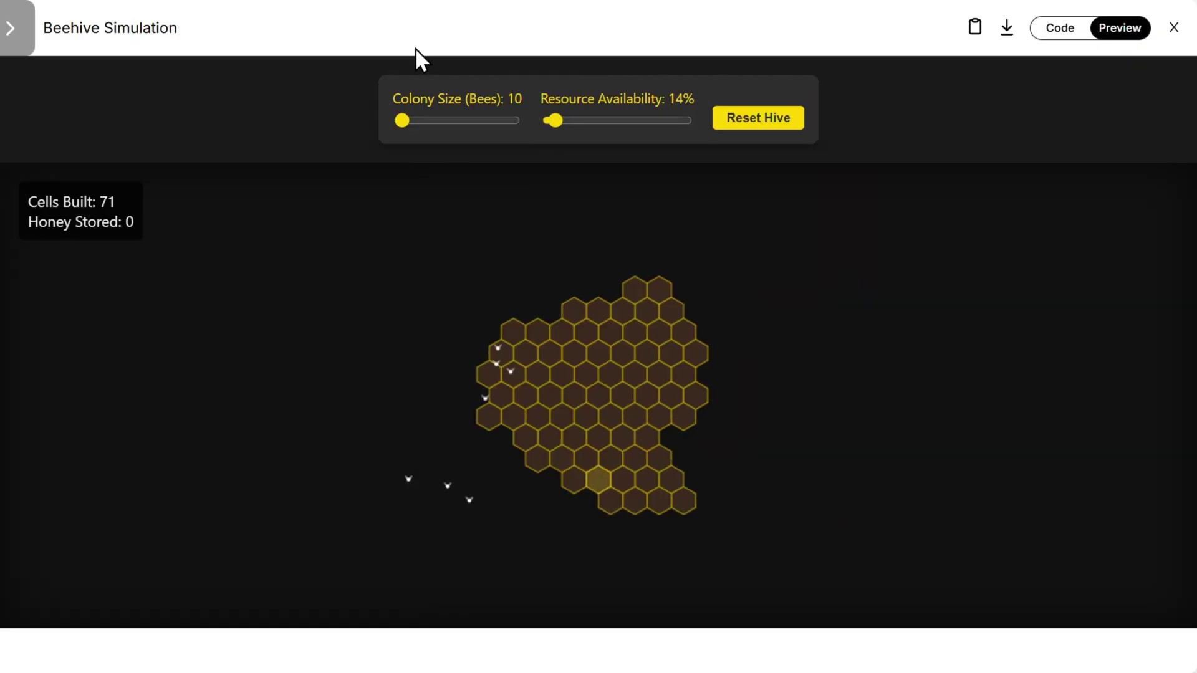
{"action": "left_click", "coordinate": [753, 133]}
{"action": "left_click", "coordinate": [434, 122]}
{"action": "left_click_drag", "start_coordinate": [433, 125], "coordinate": [478, 125]}
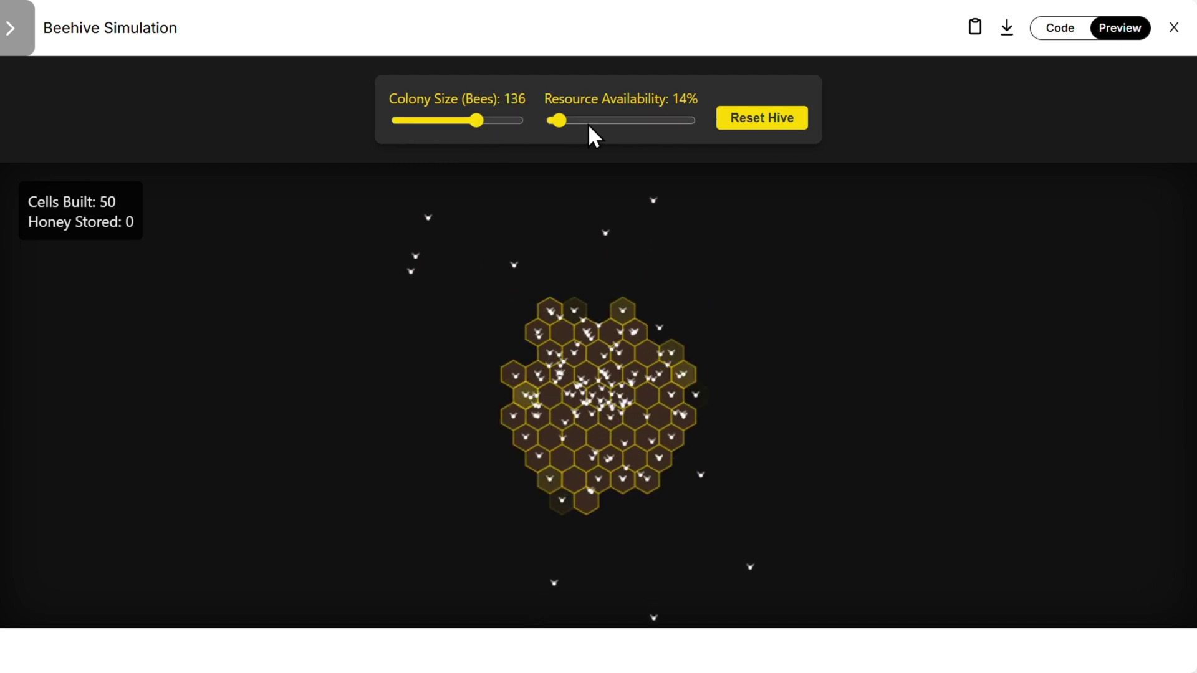
{"action": "left_click_drag", "start_coordinate": [589, 123], "coordinate": [624, 122]}
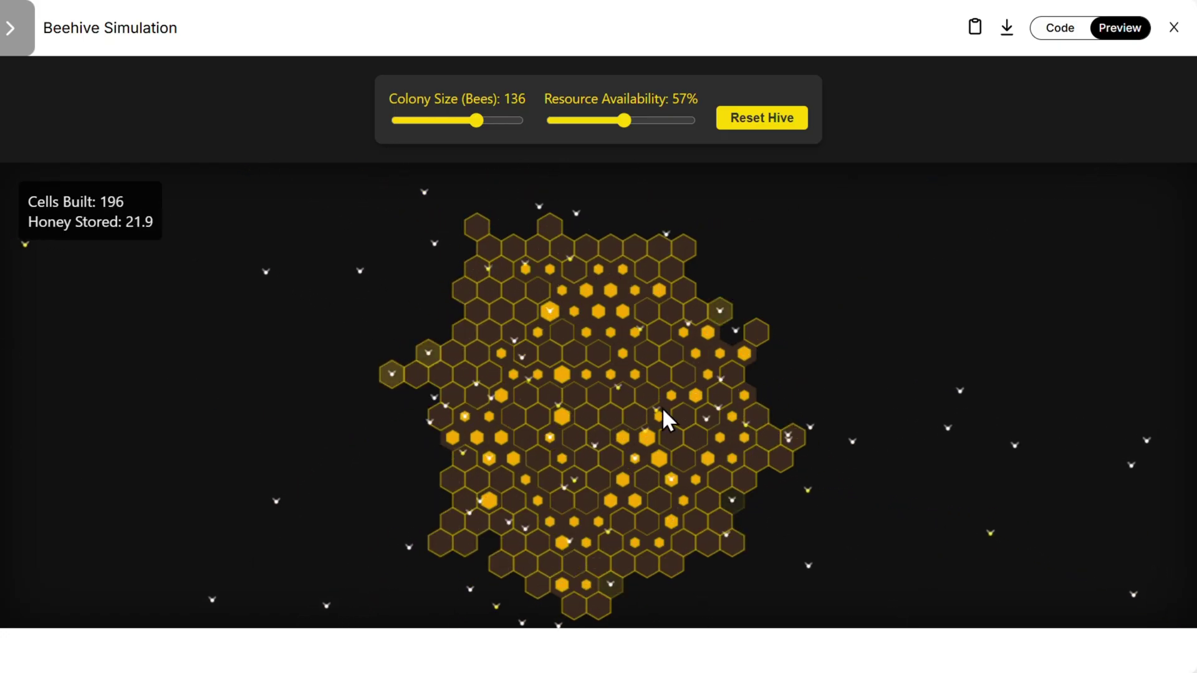
{"action": "left_click", "coordinate": [659, 121]}
{"action": "left_click", "coordinate": [504, 121]}
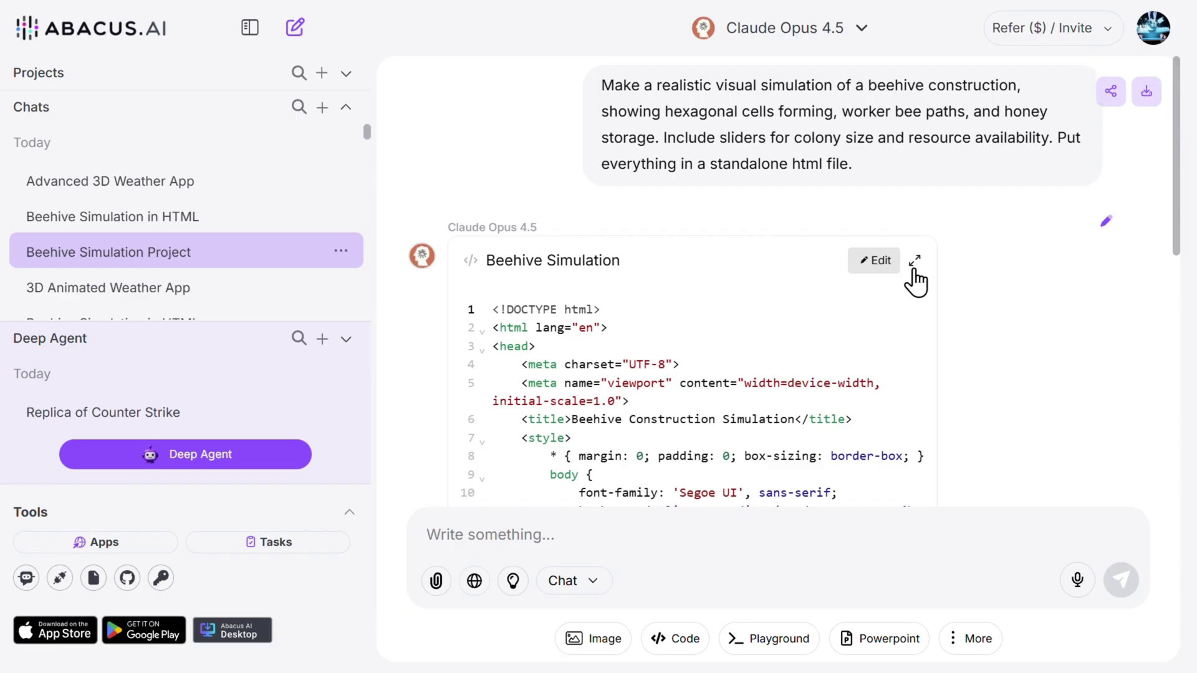
- Open Claude's Beehive Simulation artifact full-width and set the colony size to 96 bees
{"action": "left_click", "coordinate": [914, 262]}
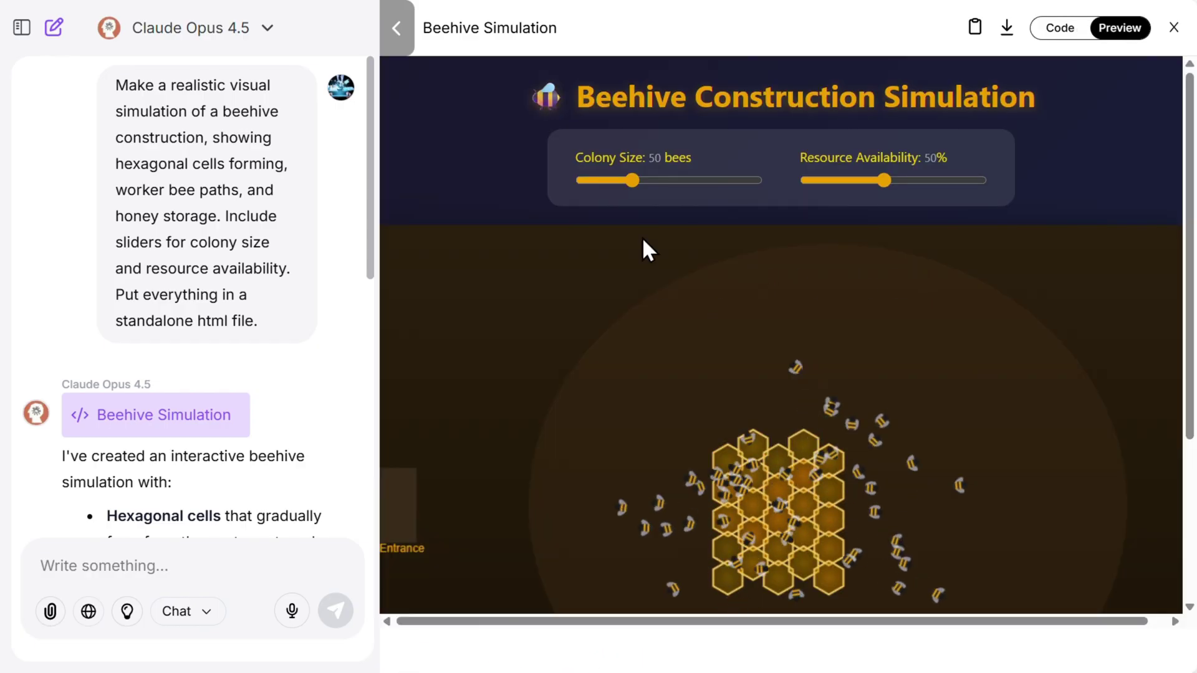
{"action": "left_click", "coordinate": [613, 180]}
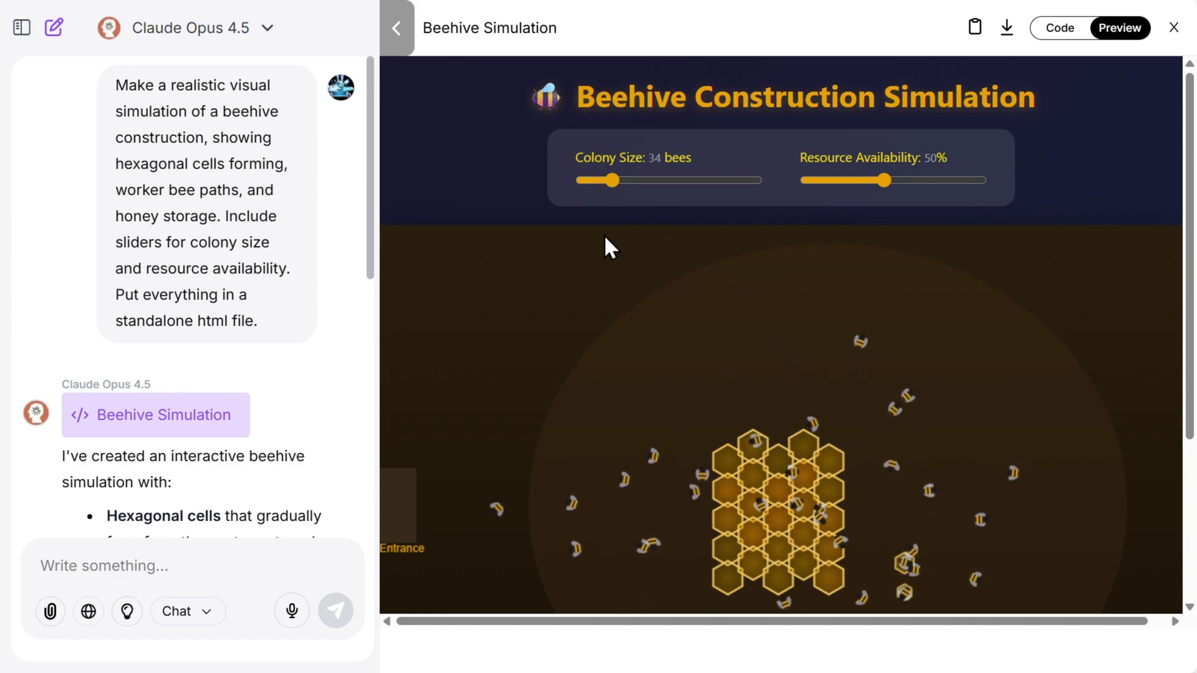
{"action": "left_click", "coordinate": [397, 29]}
{"action": "scroll", "coordinate": [539, 308], "scroll_direction": "down", "scroll_amount": 3}
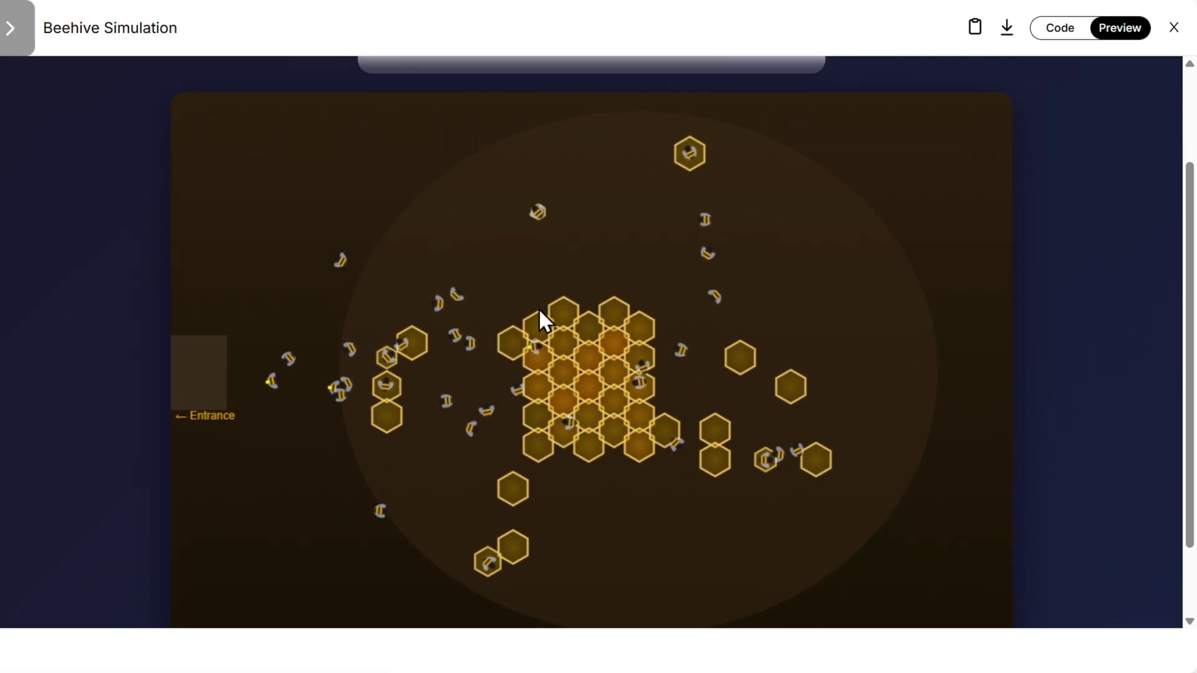
{"action": "scroll", "coordinate": [615, 330], "scroll_direction": "up", "scroll_amount": 2}
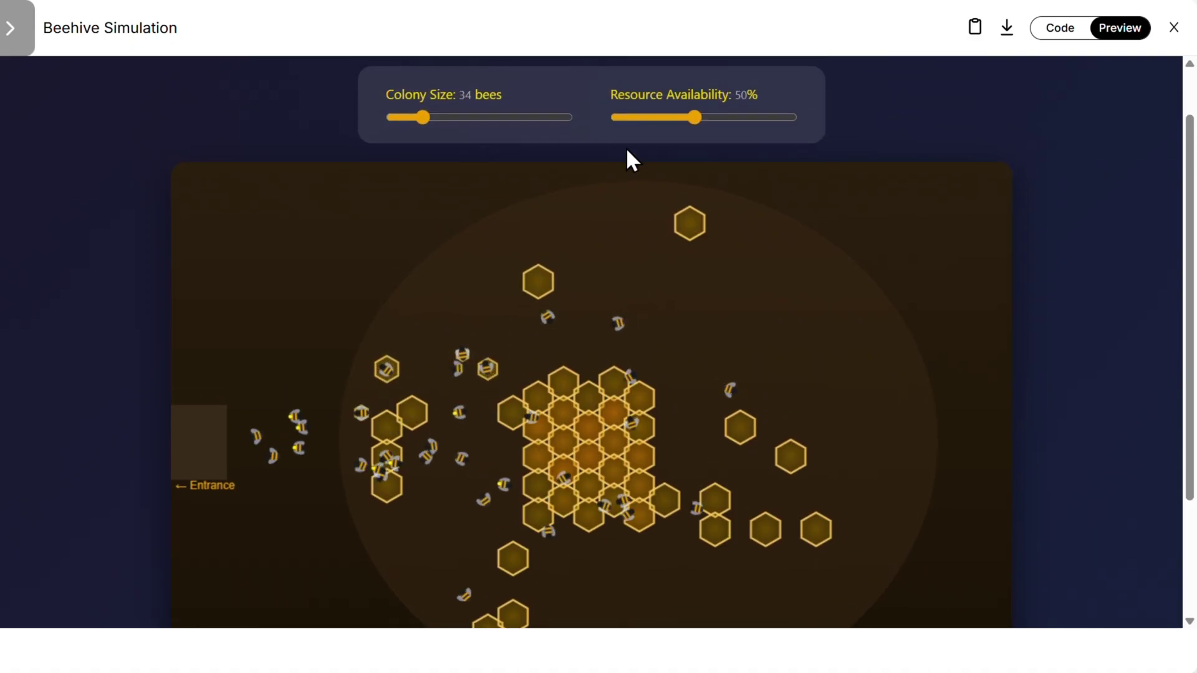
{"action": "left_click", "coordinate": [500, 120]}
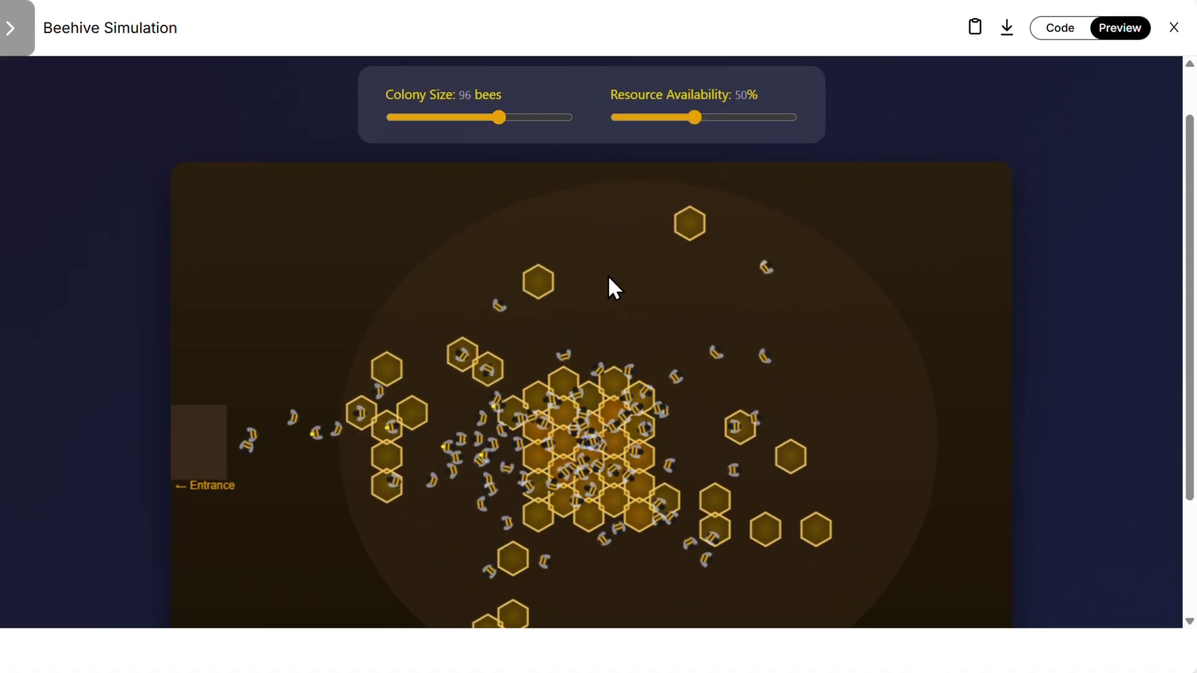
{"action": "scroll", "coordinate": [691, 350], "scroll_direction": "down", "scroll_amount": 3}
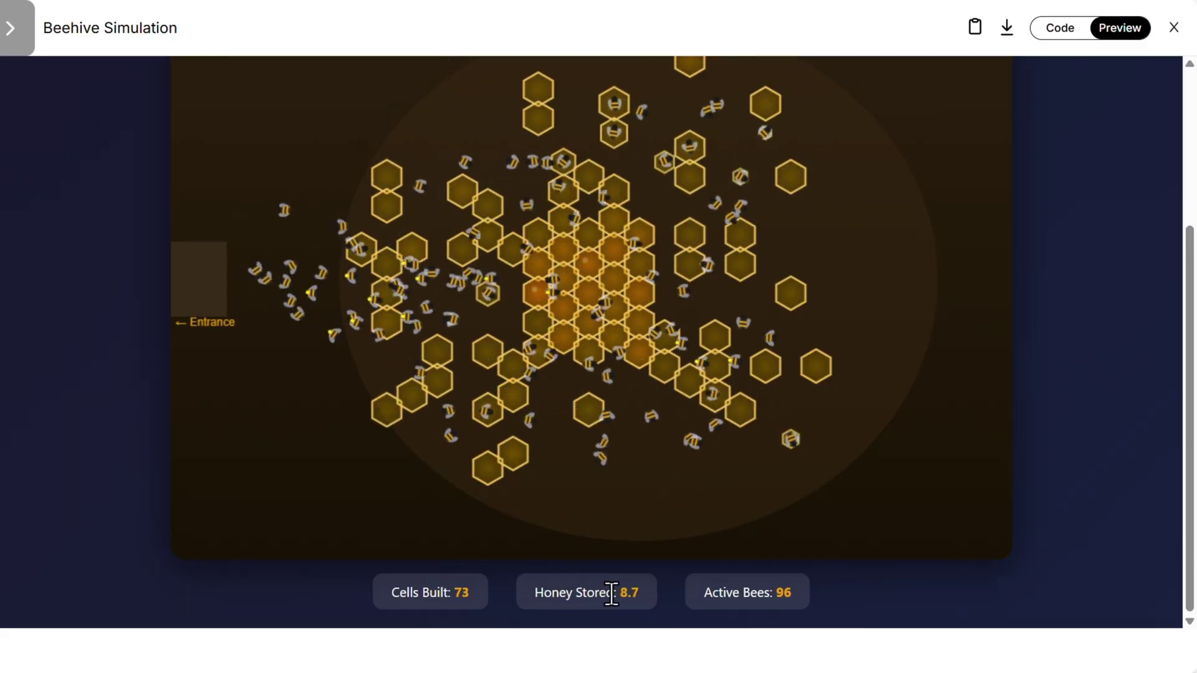
{"action": "scroll", "coordinate": [731, 413], "scroll_direction": "up", "scroll_amount": 1}
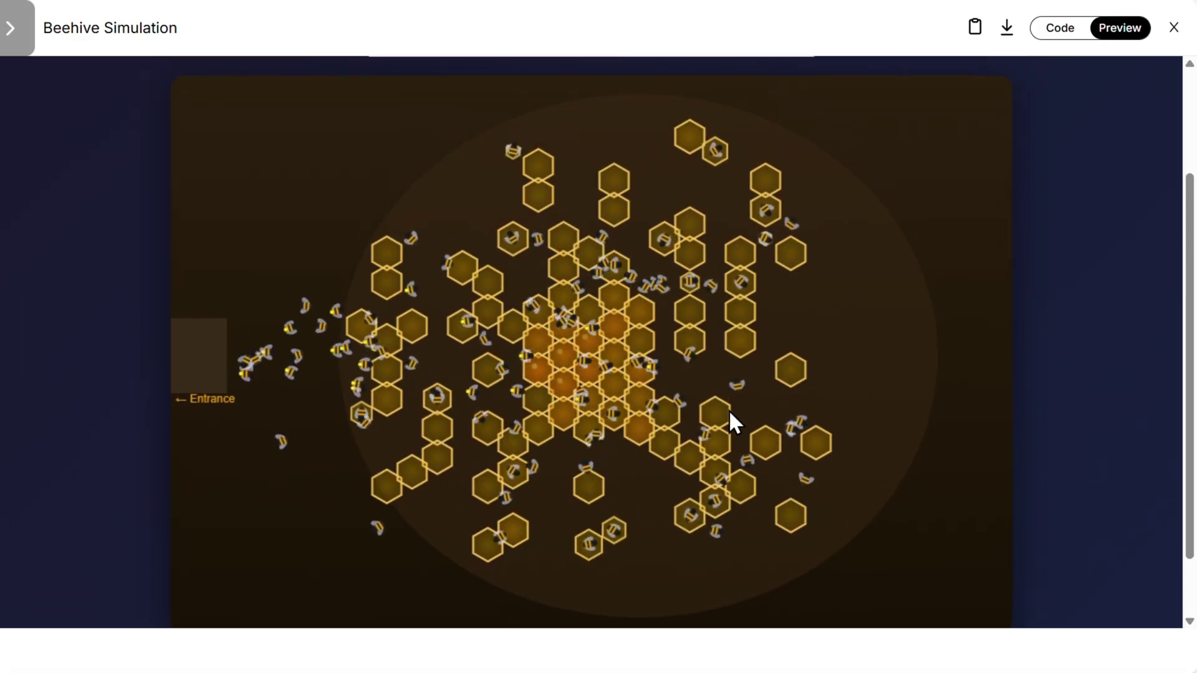
{"action": "scroll", "coordinate": [731, 413], "scroll_direction": "up", "scroll_amount": 1}
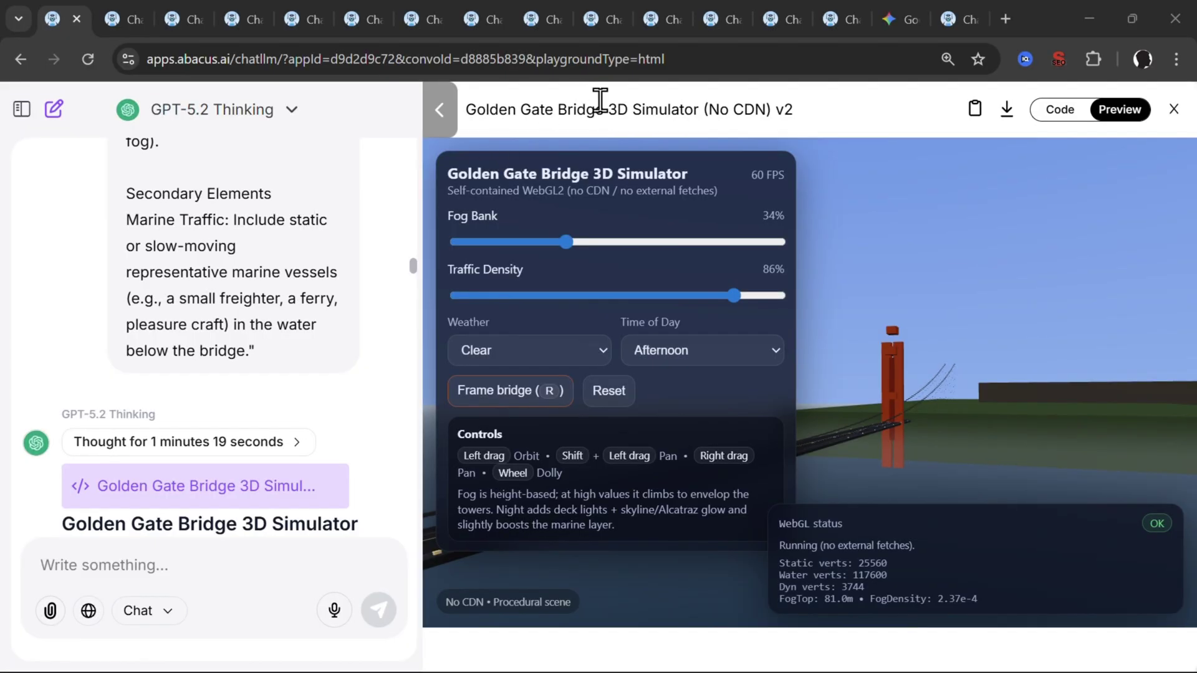
- Compare the GPT-5.2, Gemini 3 Pro and Claude Opus 4.5 Golden Gate chats, ending on the DC Motor labeler
{"action": "left_click", "coordinate": [123, 30]}
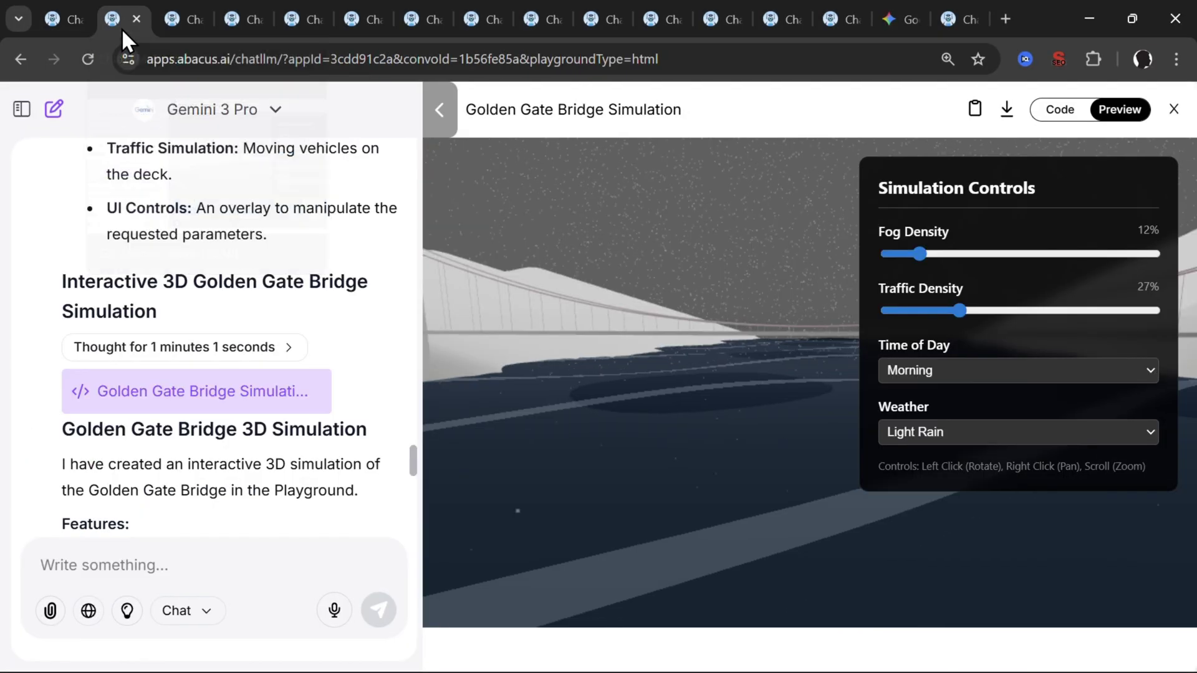
{"action": "left_click", "coordinate": [44, 17]}
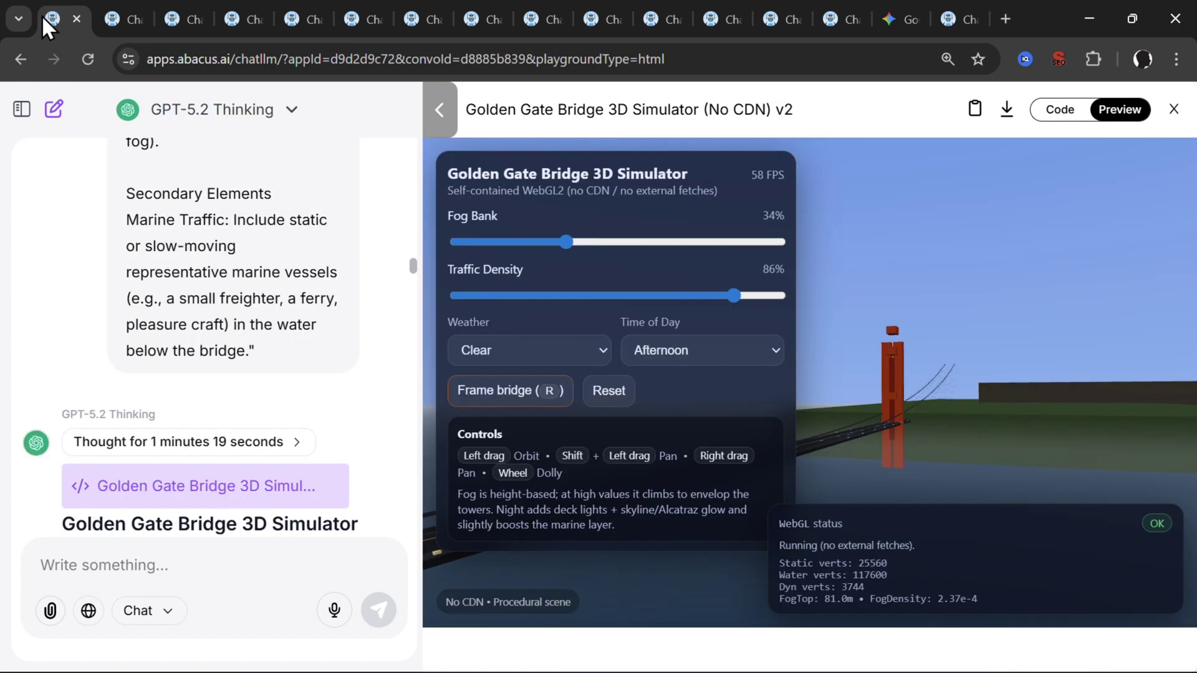
{"action": "left_click", "coordinate": [121, 13]}
{"action": "left_click", "coordinate": [173, 14]}
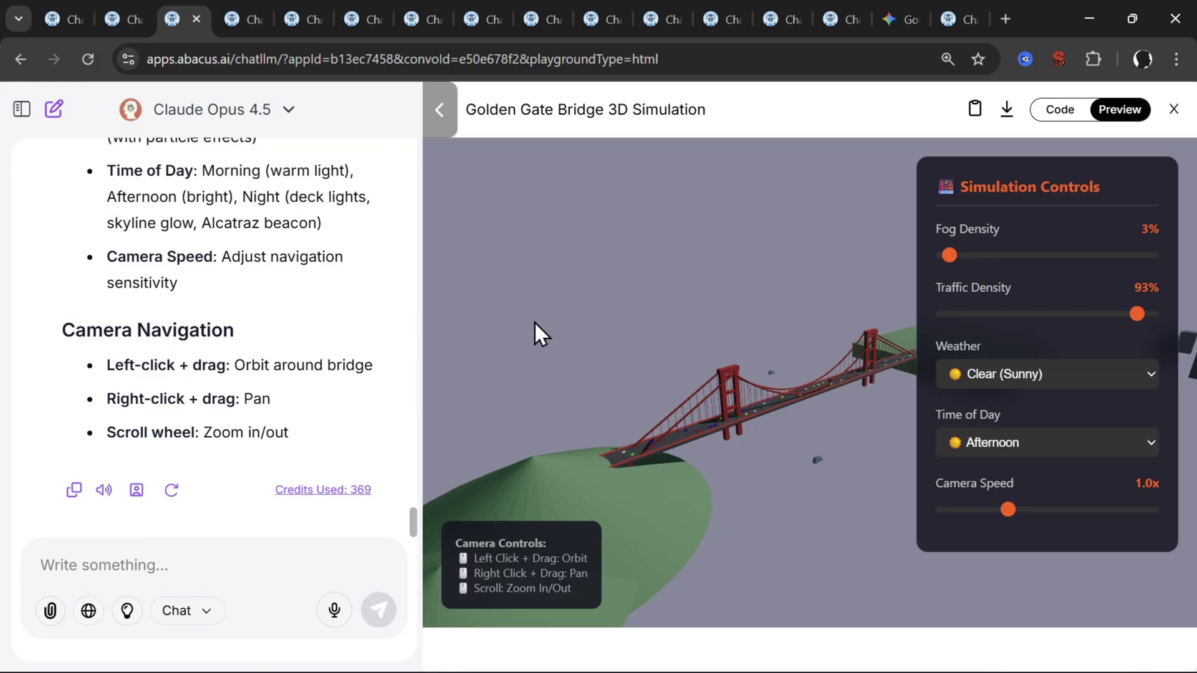
{"action": "key", "text": "ctrl+Tab"}
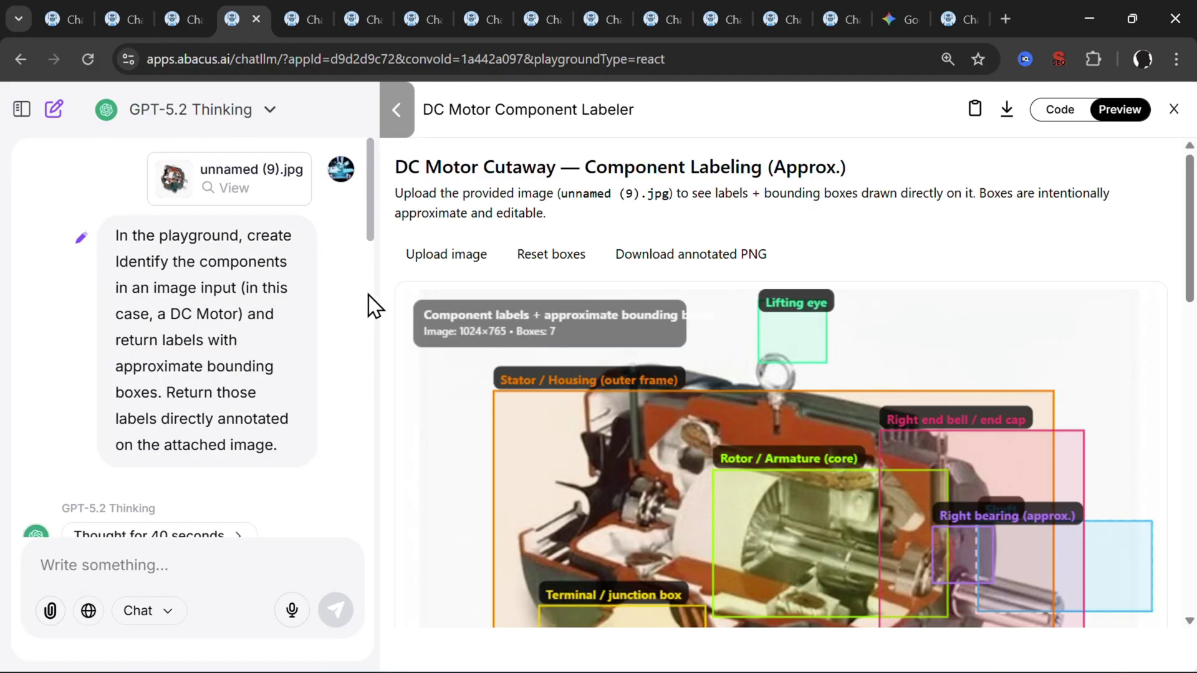
- Scroll the DC Motor labeler preview through its Boxes section and back to the top
{"action": "scroll", "coordinate": [652, 359], "scroll_direction": "down", "scroll_amount": 2}
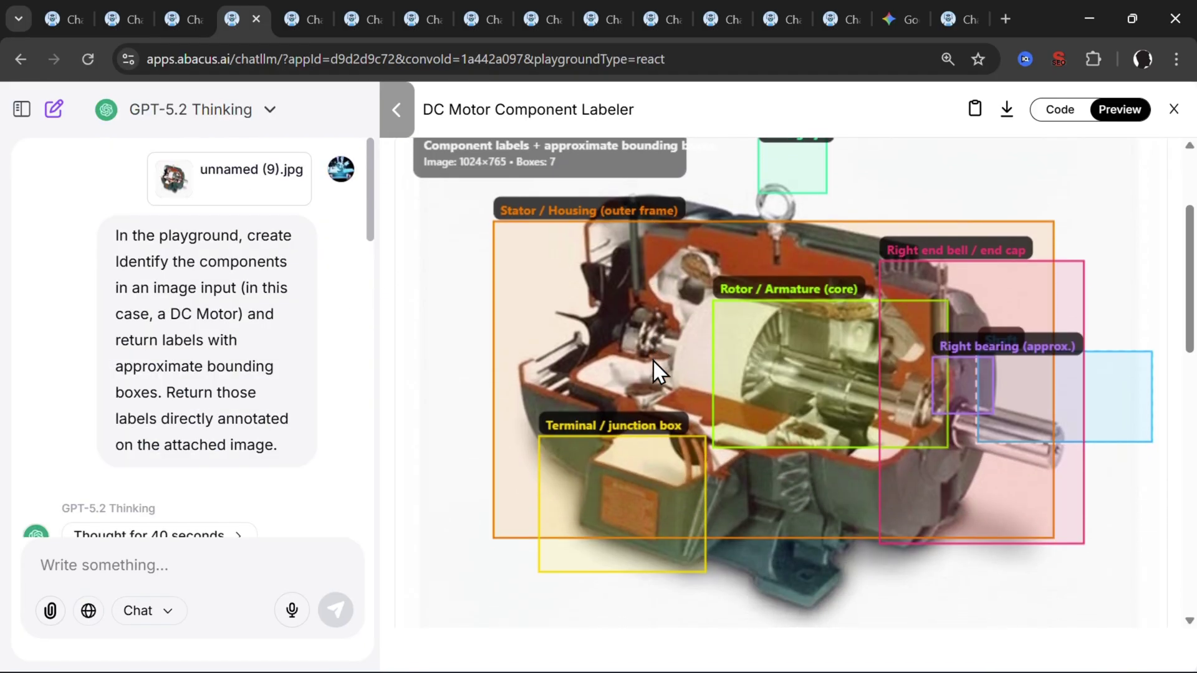
{"action": "scroll", "coordinate": [653, 360], "scroll_direction": "up", "scroll_amount": 2}
{"action": "scroll", "coordinate": [652, 359], "scroll_direction": "down", "scroll_amount": 5}
{"action": "scroll", "coordinate": [653, 359], "scroll_direction": "down", "scroll_amount": 7}
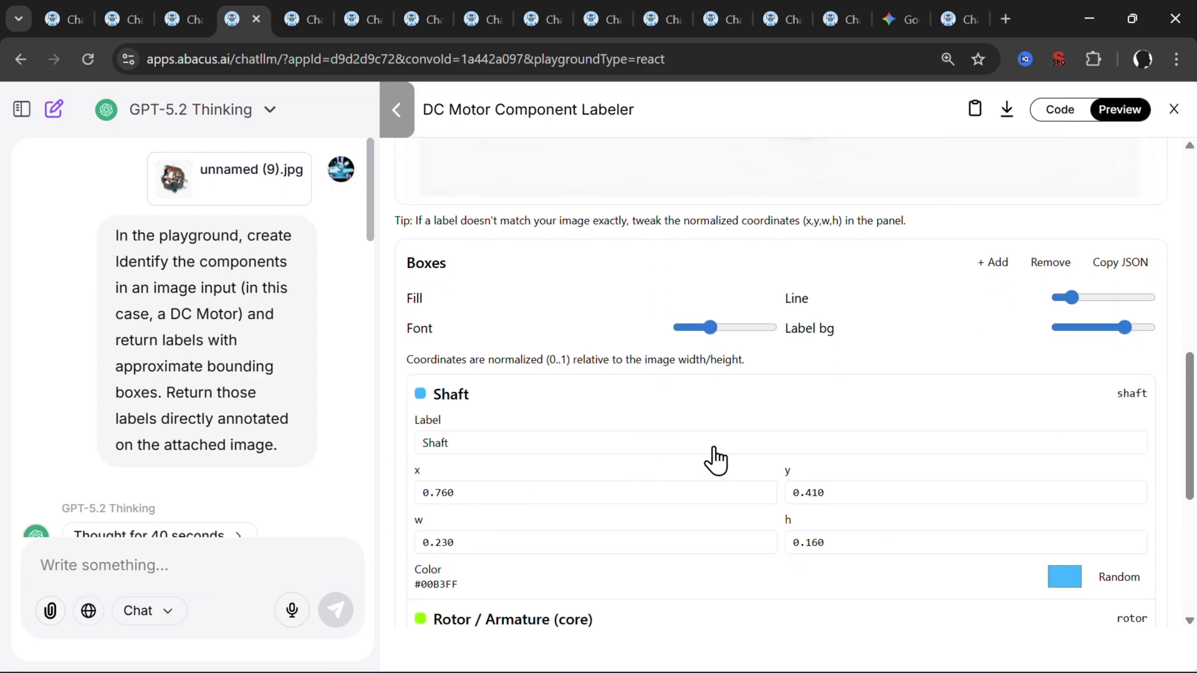
{"action": "scroll", "coordinate": [701, 428], "scroll_direction": "down", "scroll_amount": 5}
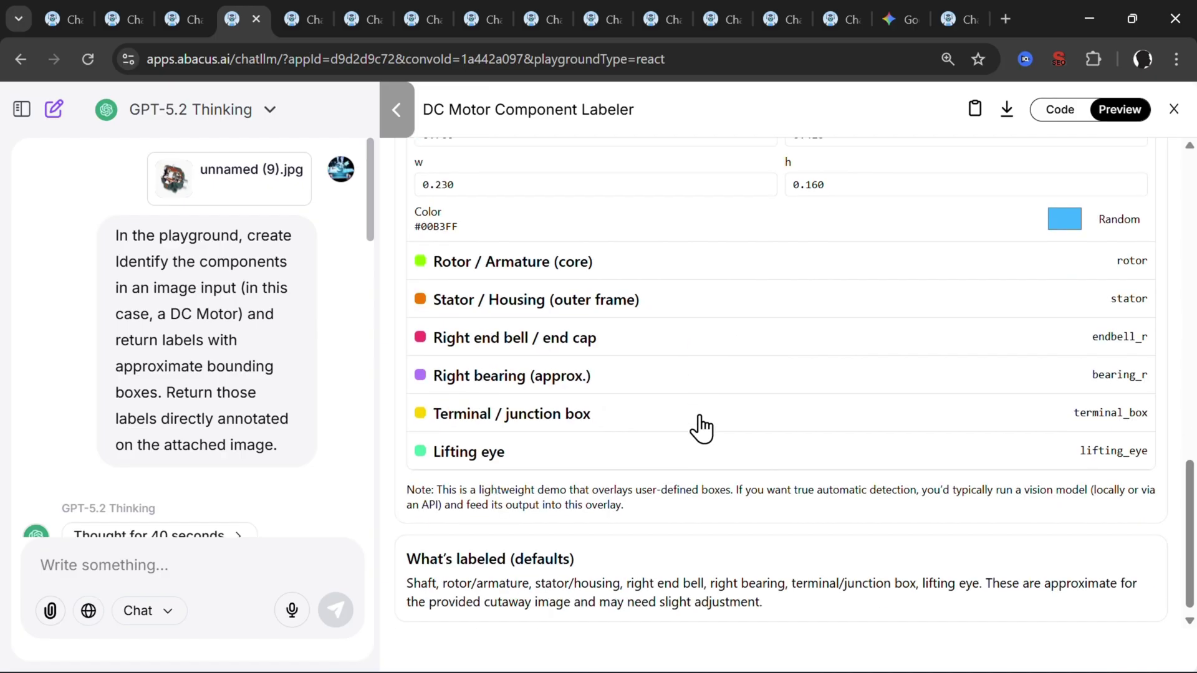
{"action": "scroll", "coordinate": [701, 428], "scroll_direction": "up", "scroll_amount": 15}
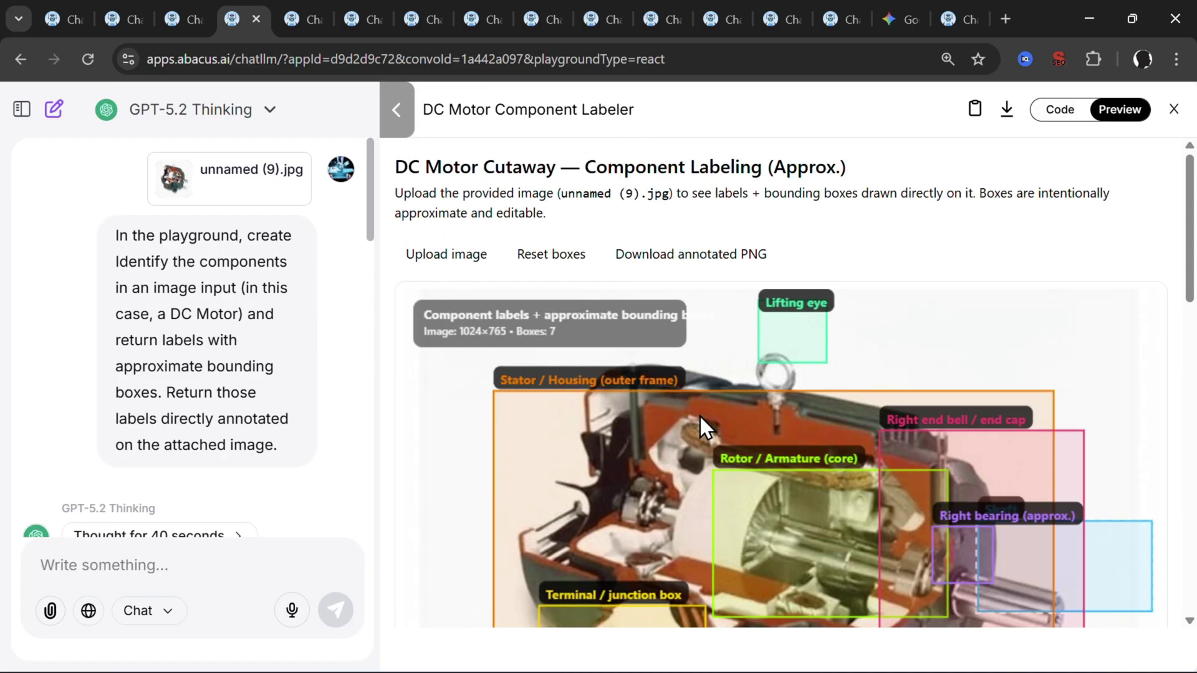
- Lower the Ocean Wave Simulation's wind speed to 1.4, show the chat sidebar, then go to the xlsx
{"action": "key", "text": "ctrl+Tab"}
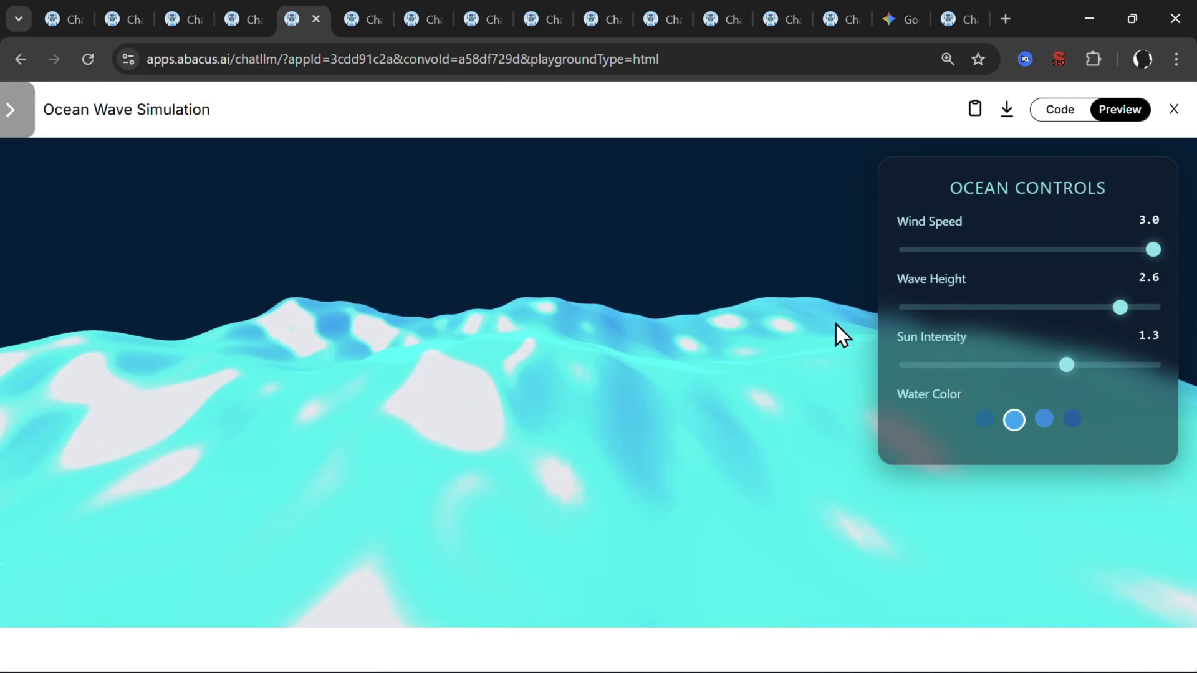
{"action": "left_click", "coordinate": [1023, 250]}
{"action": "left_click_drag", "start_coordinate": [981, 268], "coordinate": [971, 321]}
{"action": "left_click", "coordinate": [974, 317]}
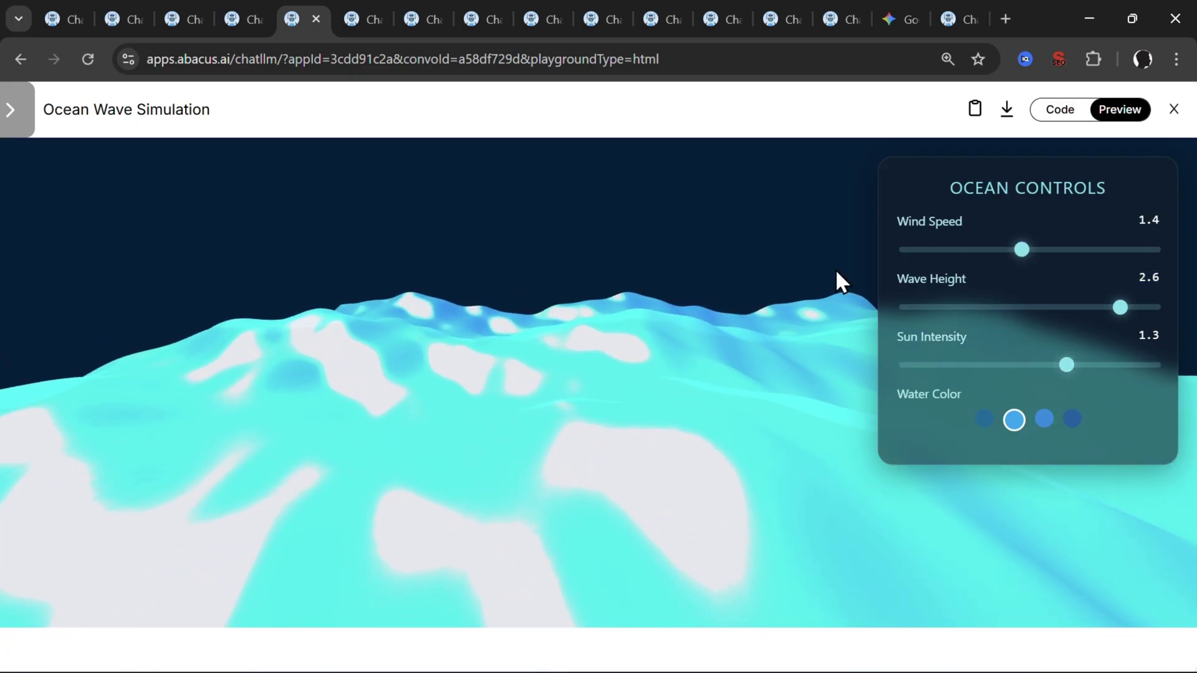
{"action": "left_click", "coordinate": [15, 117]}
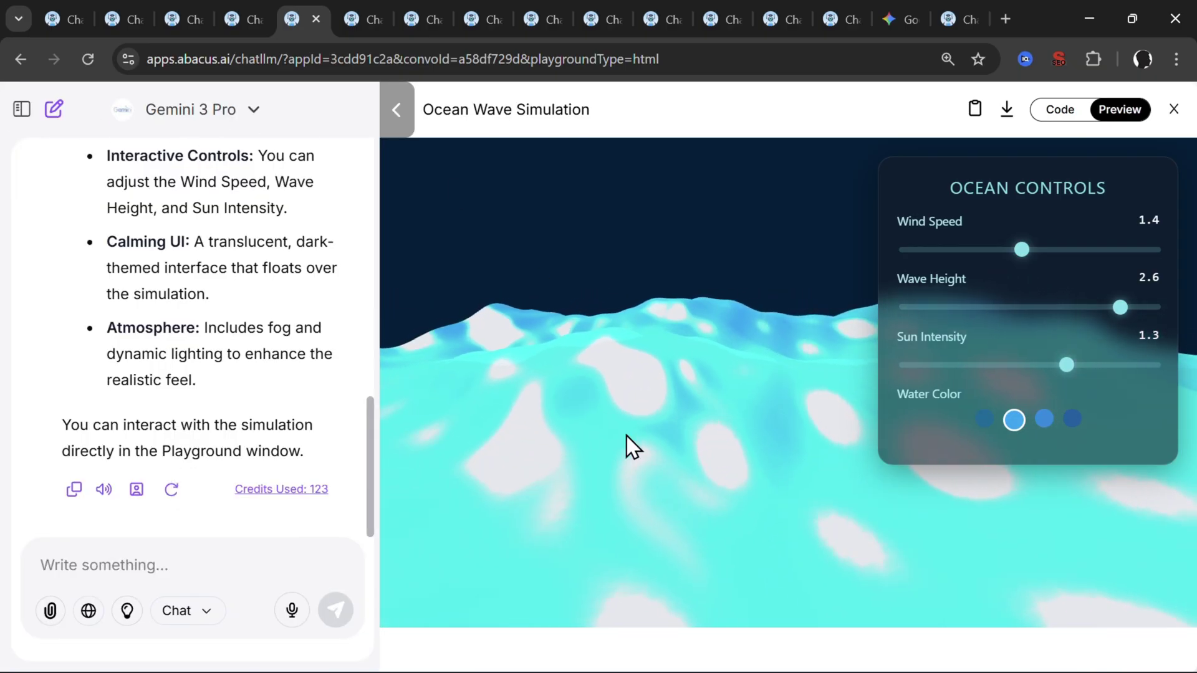
{"action": "key", "text": "ctrl+Tab"}
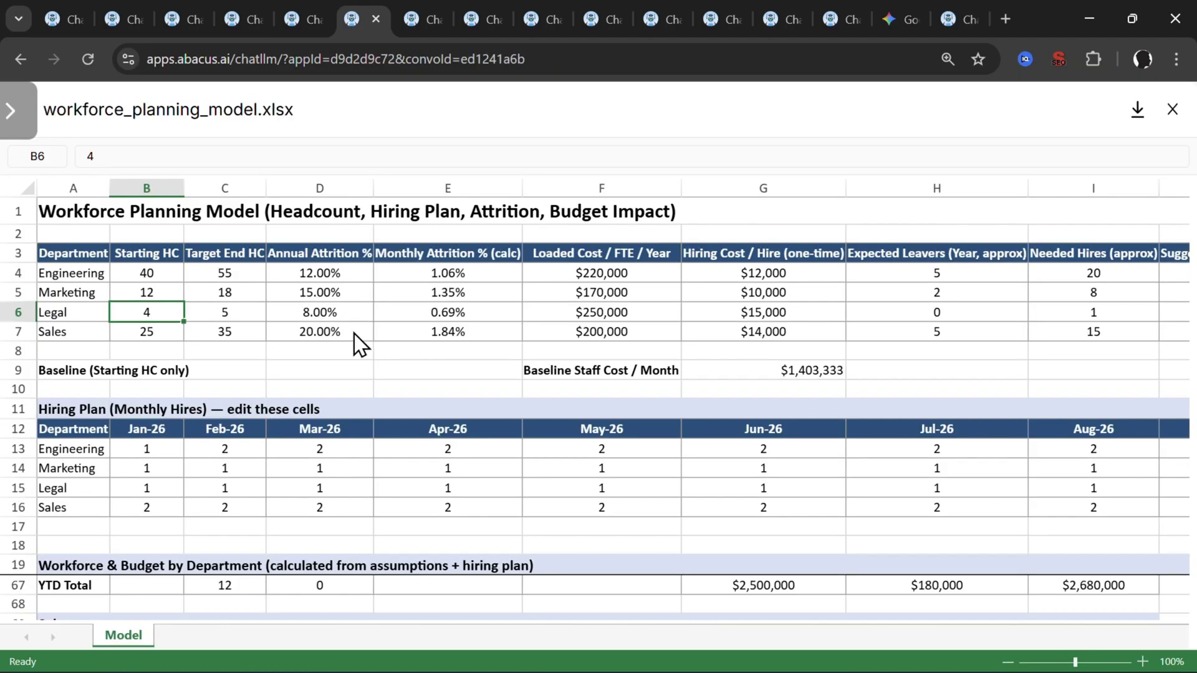
- Scroll the workforce model's department sections down and back up, then go to the Photoshop Clone
{"action": "scroll", "coordinate": [354, 343], "scroll_direction": "down", "scroll_amount": 2}
{"action": "scroll", "coordinate": [360, 343], "scroll_direction": "up", "scroll_amount": 15}
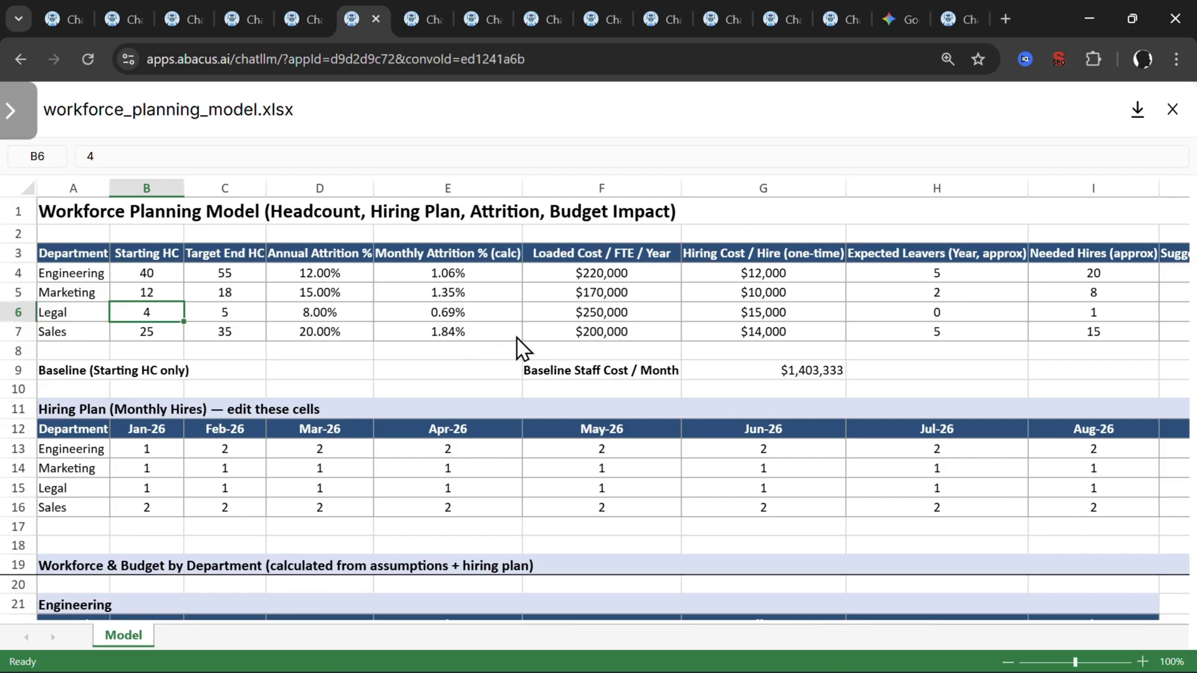
{"action": "key", "text": "ctrl+Tab"}
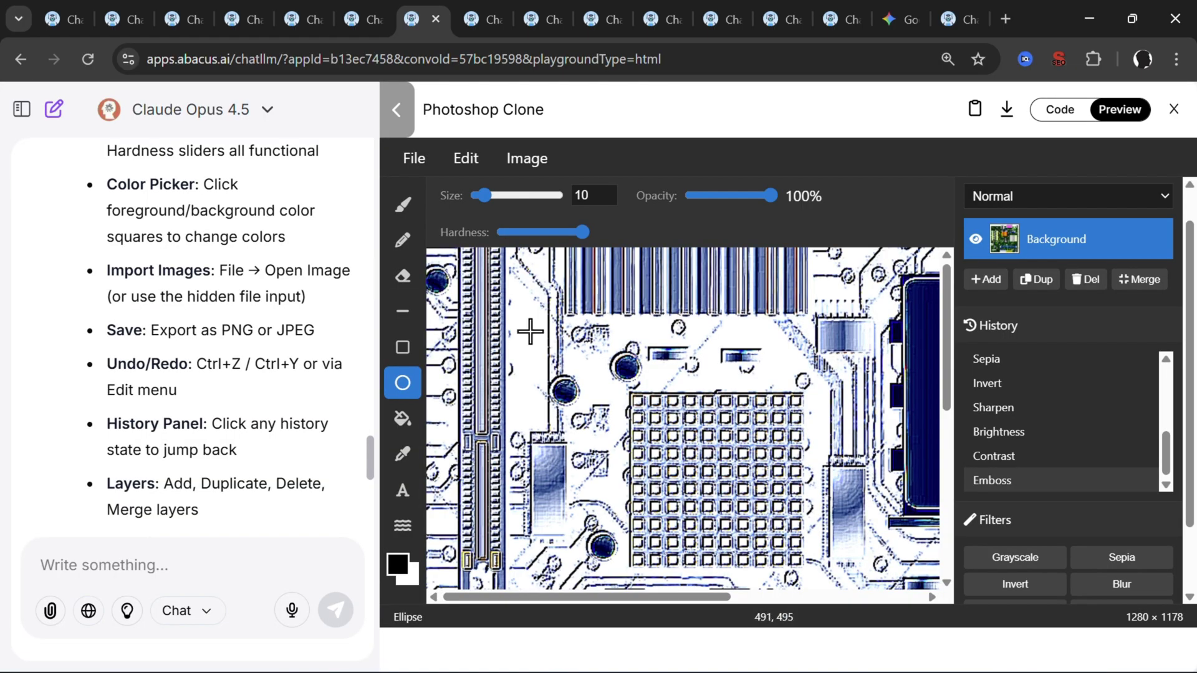
- Draw a black ellipse on the Photoshop Clone's circuit image, then switch to CS: React Offensive
{"action": "left_click_drag", "start_coordinate": [531, 340], "coordinate": [586, 374]}
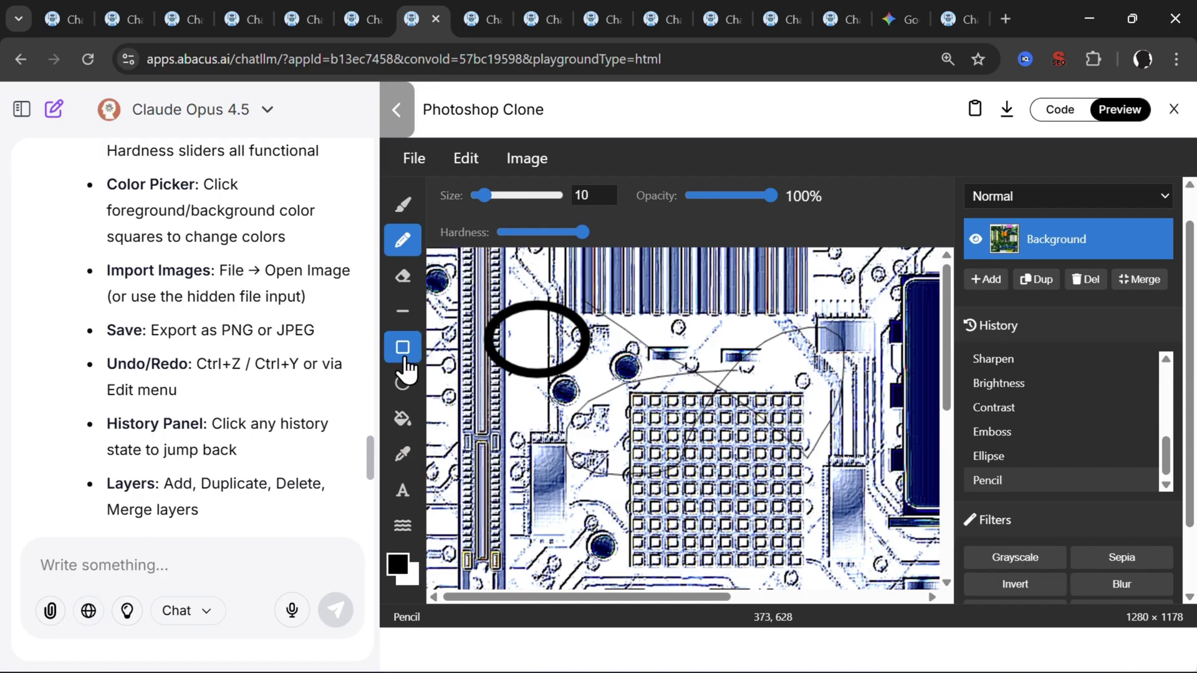
{"action": "key", "text": "ctrl+Tab"}
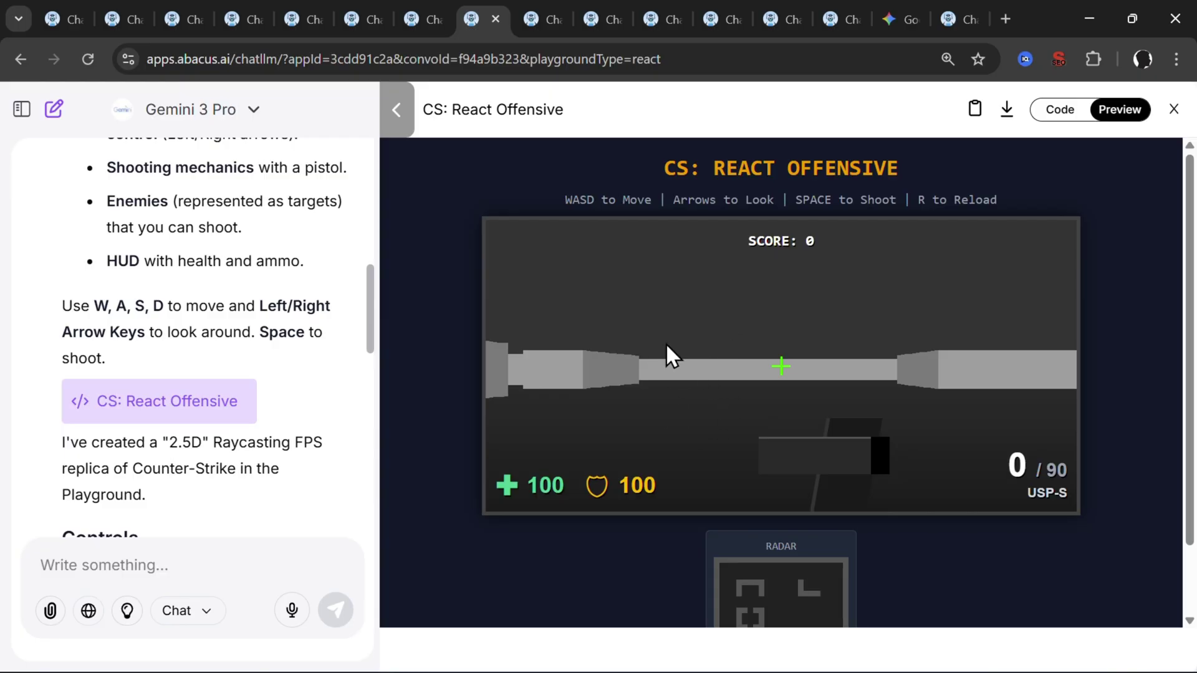
- Cycle through the three SF Cable Car simulations and the GPT-5.2, Gemini and Claude HLE score charts
{"action": "key", "text": "ctrl+Tab"}
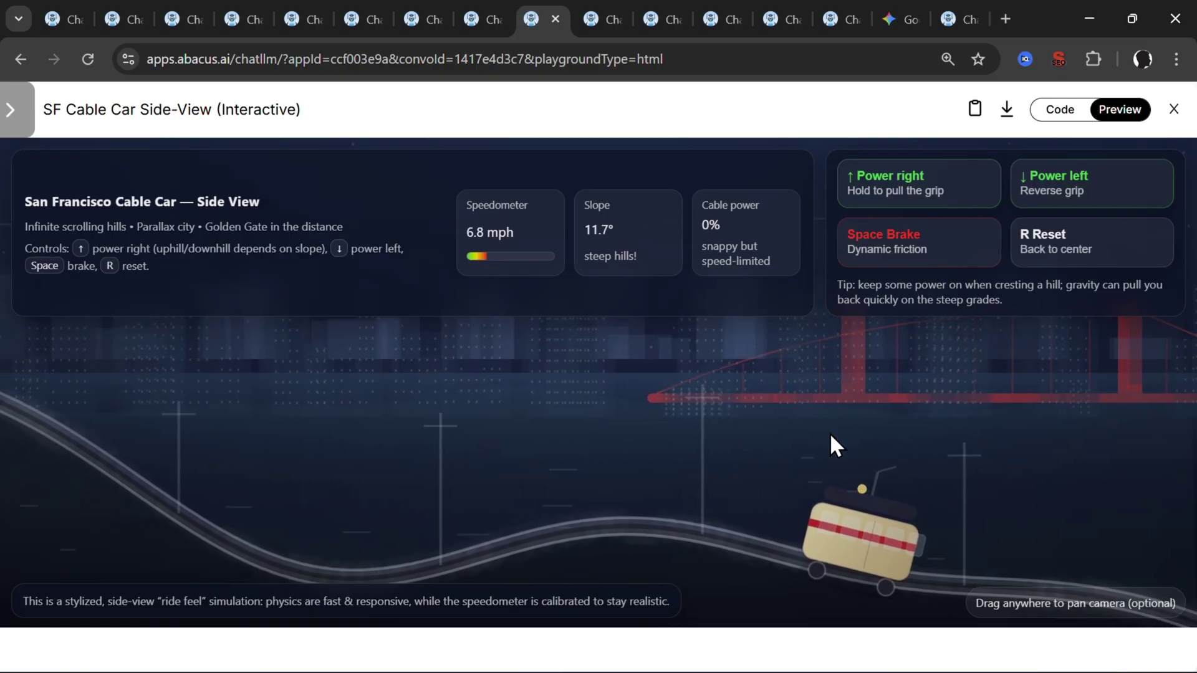
{"action": "key", "text": "ctrl+Tab"}
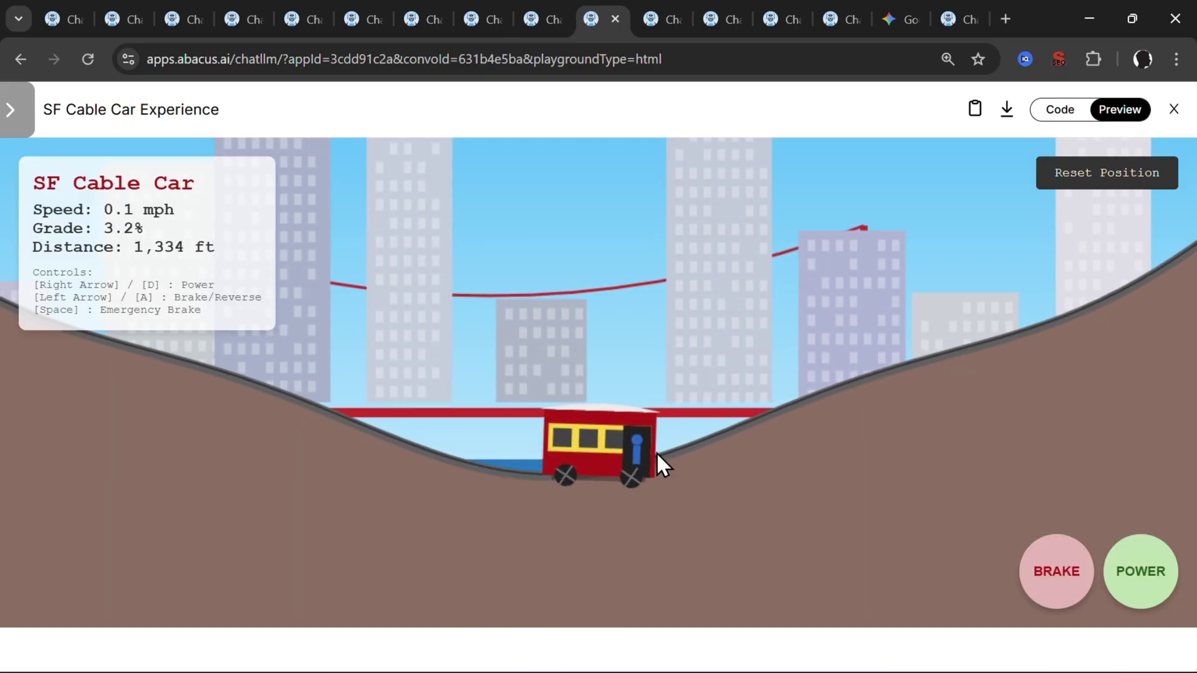
{"action": "key", "text": "ctrl+Tab"}
{"action": "key", "text": "ctrl+Tab"}
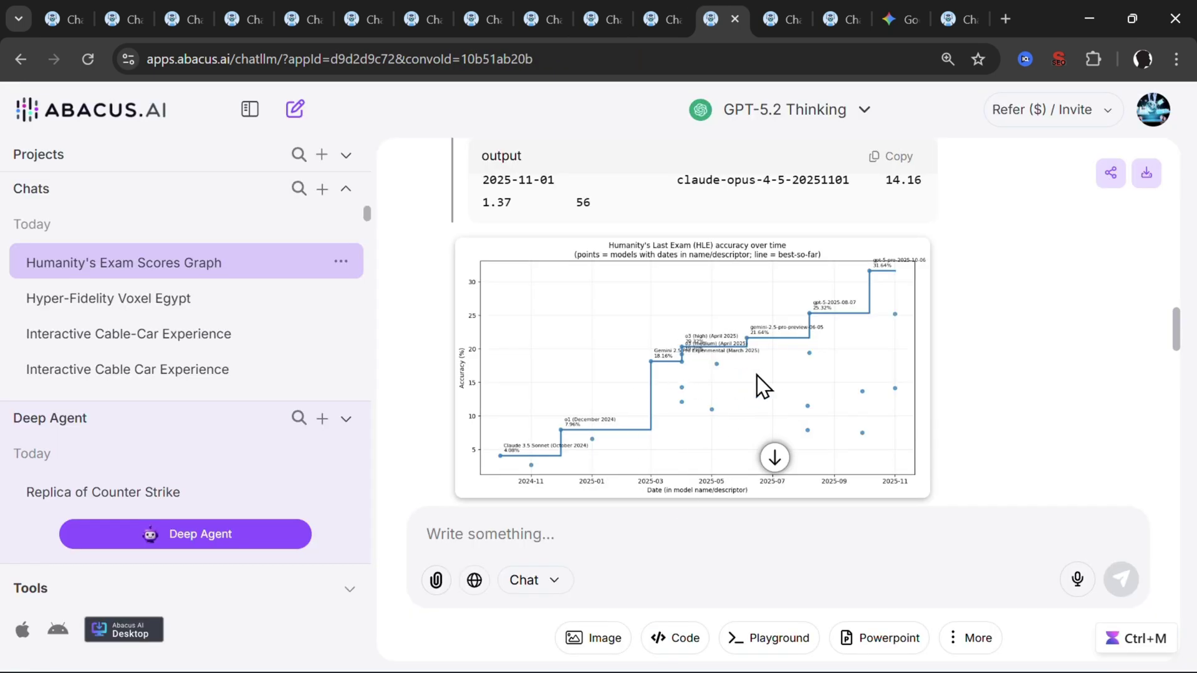
{"action": "key", "text": "ctrl+Tab"}
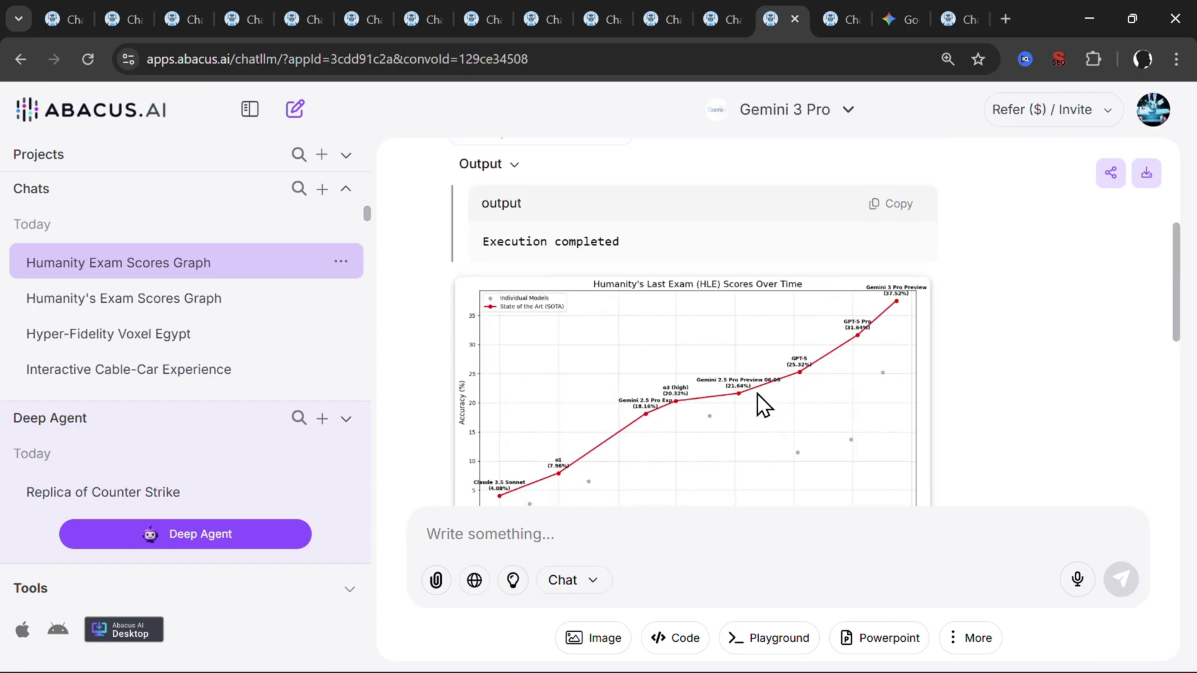
{"action": "key", "text": "ctrl+Tab"}
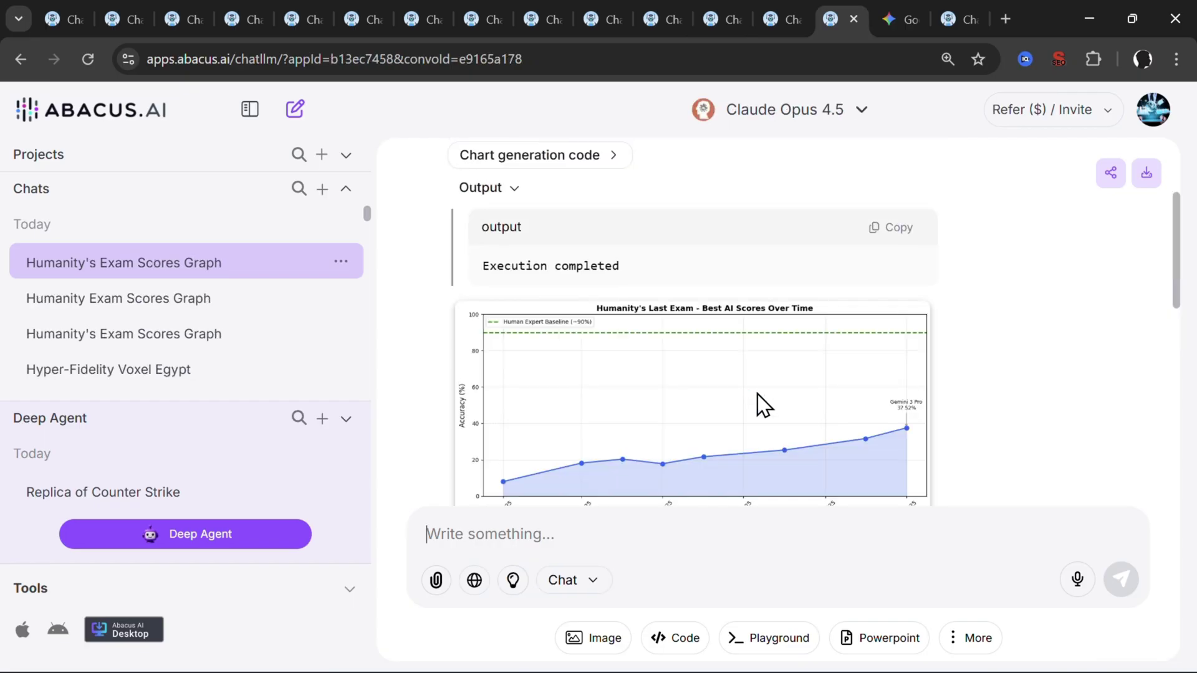
{"action": "key", "text": "ctrl+Tab"}
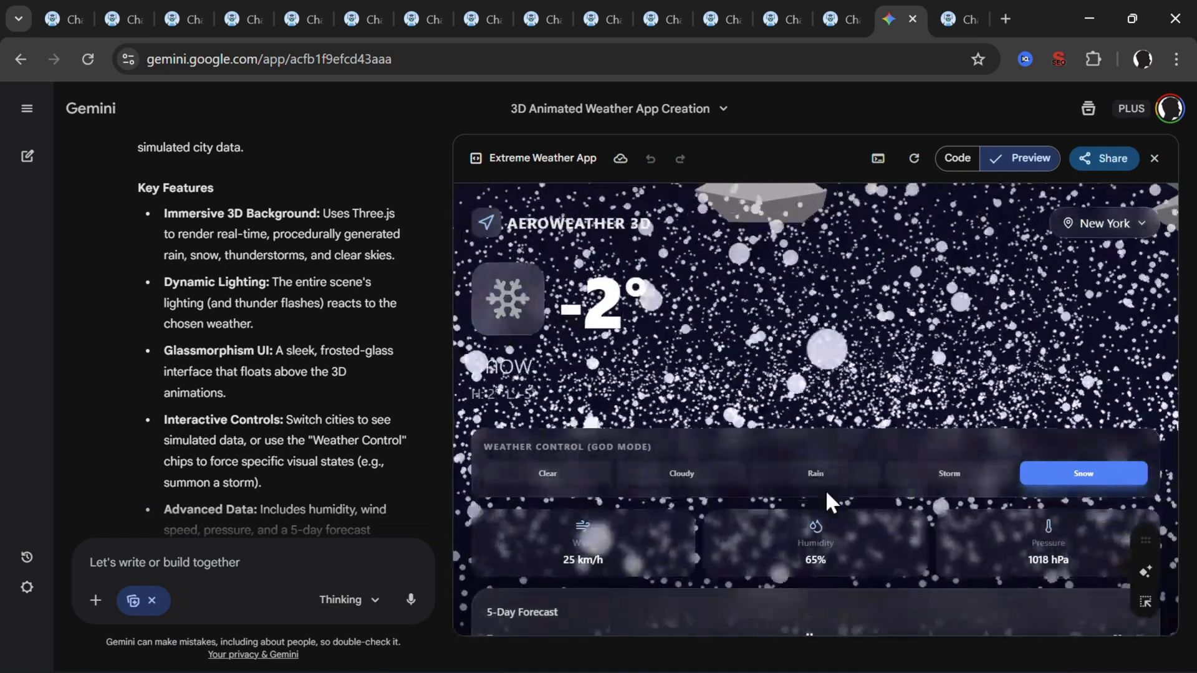
- Switch AeroWeather's forced weather to Rain, Cloudy, then Storm, and go to the Beehive Simulation
{"action": "left_click", "coordinate": [817, 481]}
{"action": "left_click", "coordinate": [689, 480]}
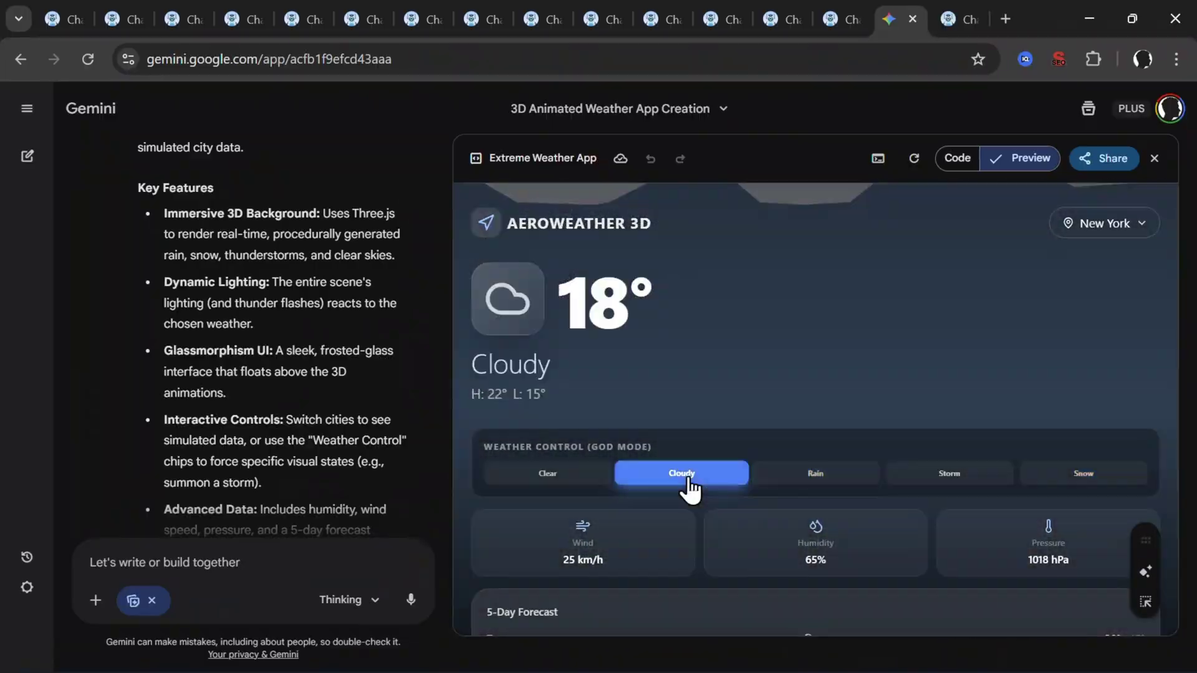
{"action": "left_click", "coordinate": [944, 488]}
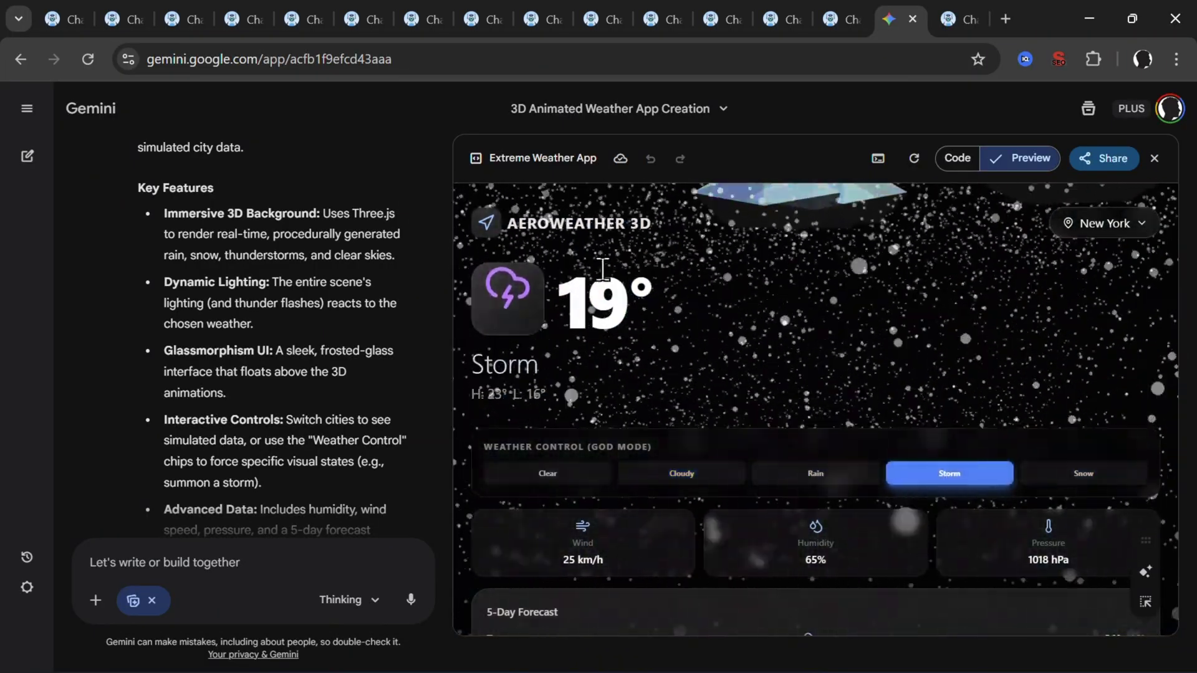
{"action": "key", "text": "ctrl+Tab"}
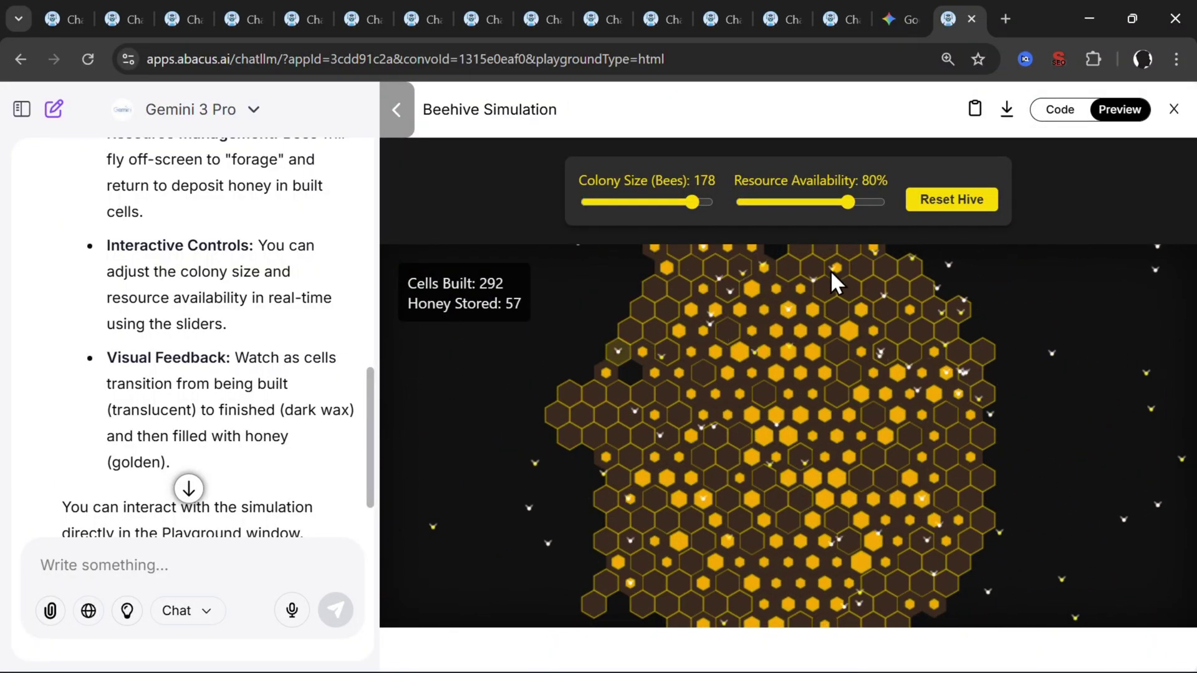
- Collapse the chat panel so the Beehive Simulation fills the window
{"action": "left_click", "coordinate": [402, 115]}
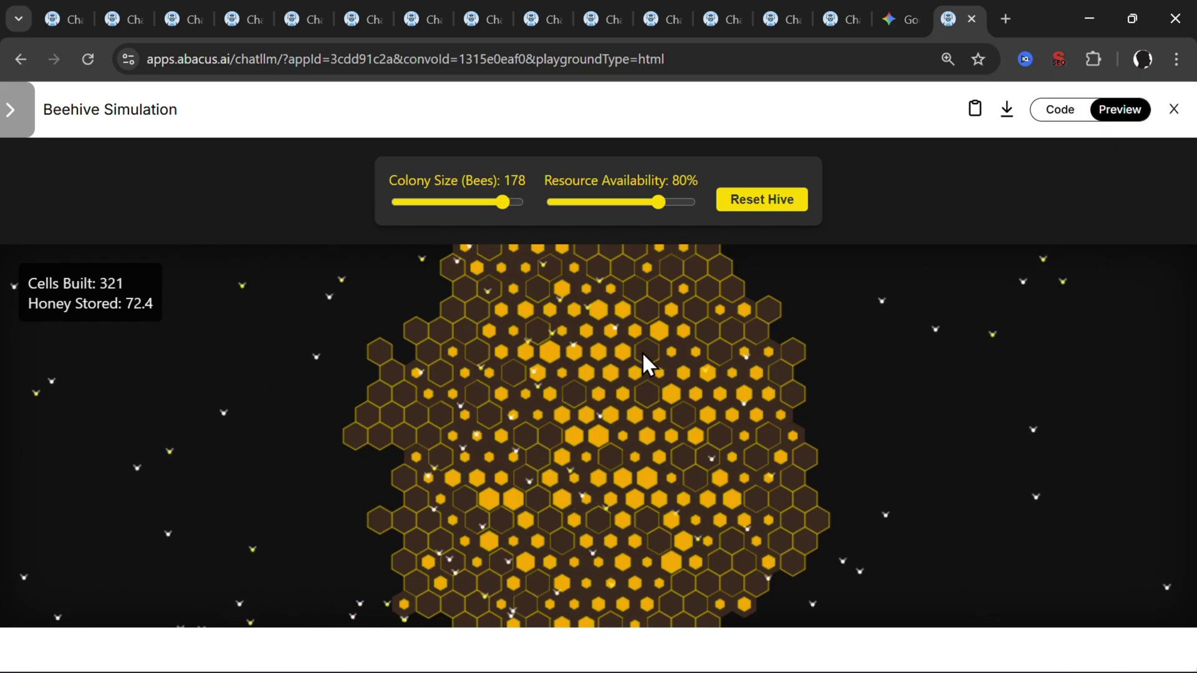
- Revisit the Golden Gate, ocean, workforce xlsx, Photoshop and CS previews, ending on the night-city cable car
{"action": "key", "text": "ctrl+1"}
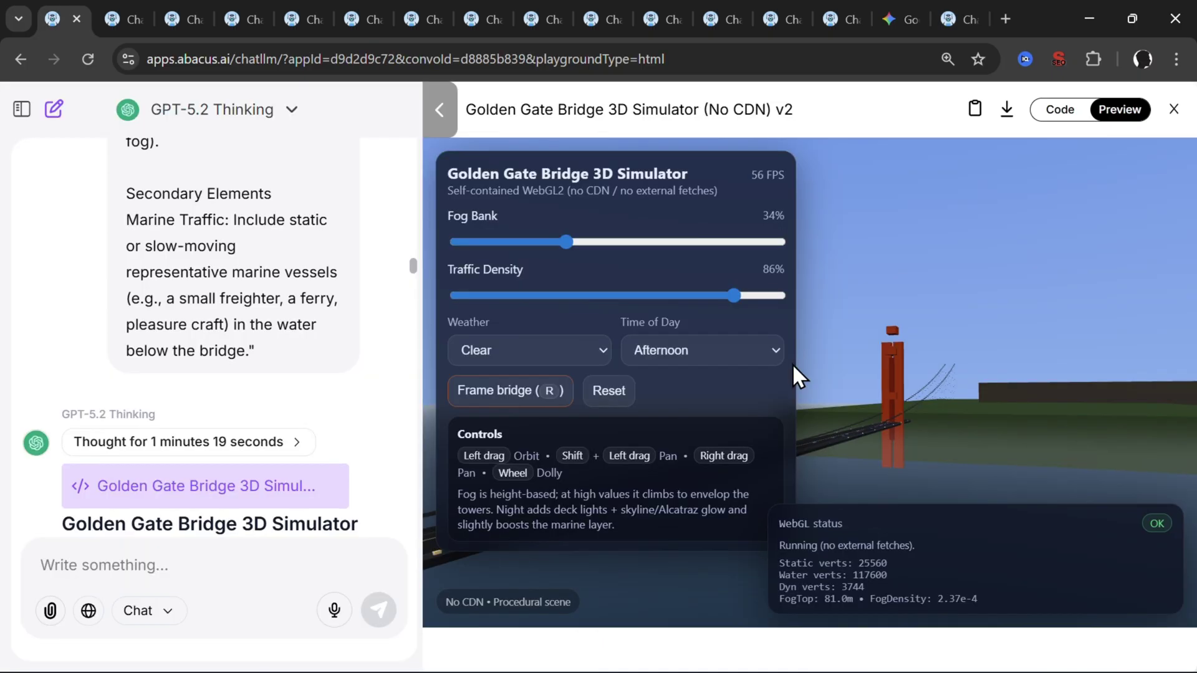
{"action": "key", "text": "ctrl+Tab"}
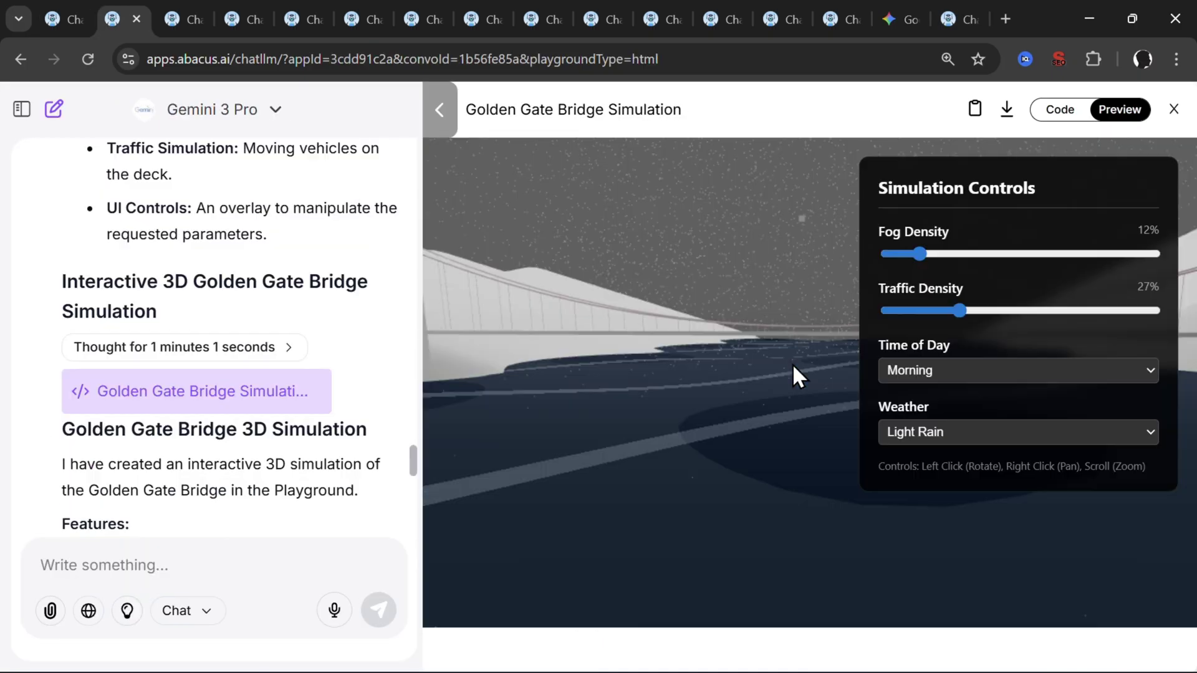
{"action": "key", "text": "ctrl+Tab"}
{"action": "key", "text": "ctrl+Tab"}
{"action": "key", "text": "ctrl+Tab"}
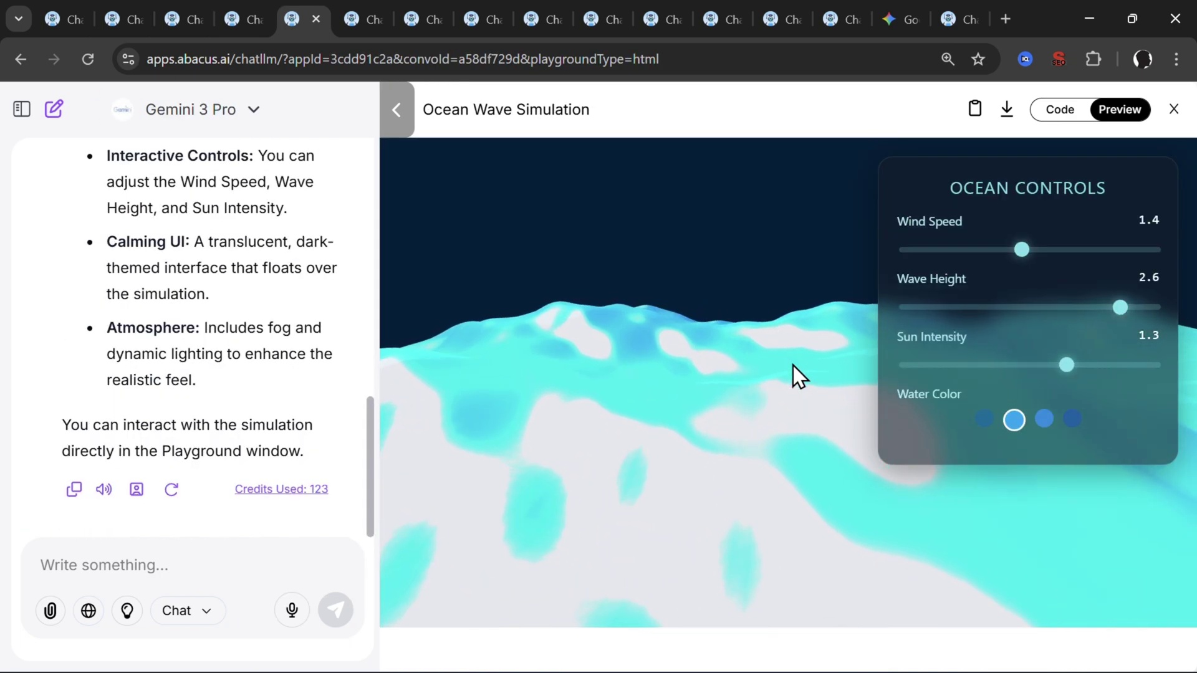
{"action": "key", "text": "ctrl+Tab"}
{"action": "key", "text": "ctrl+Tab"}
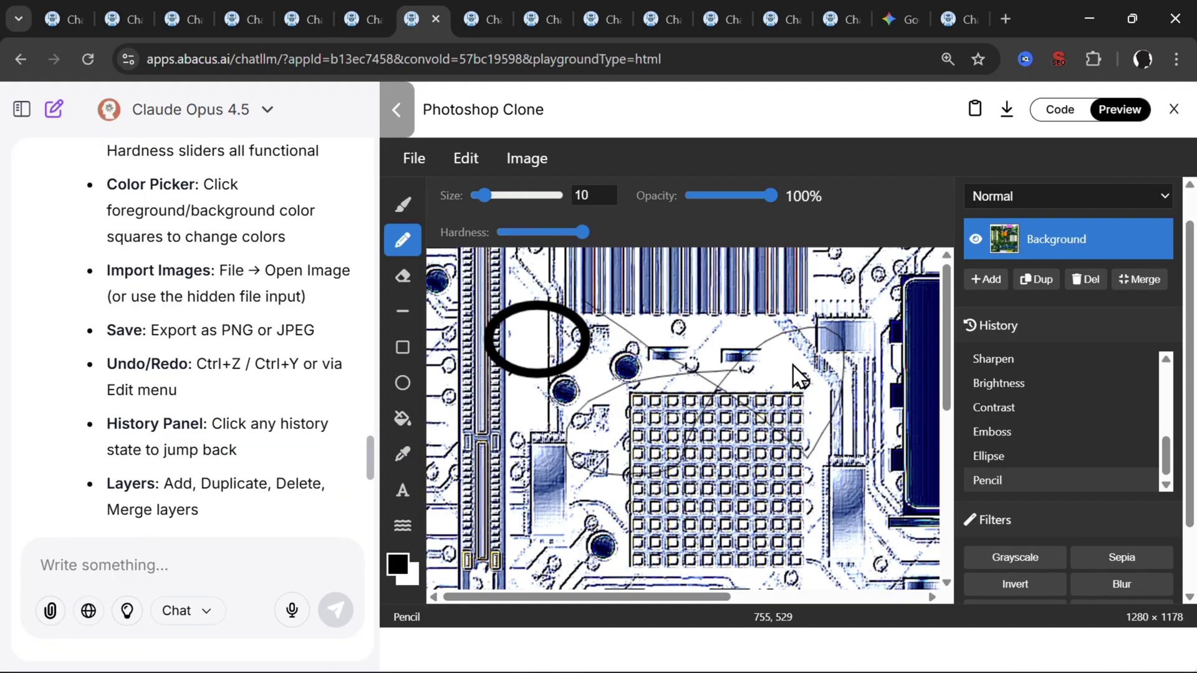
{"action": "key", "text": "ctrl+Tab"}
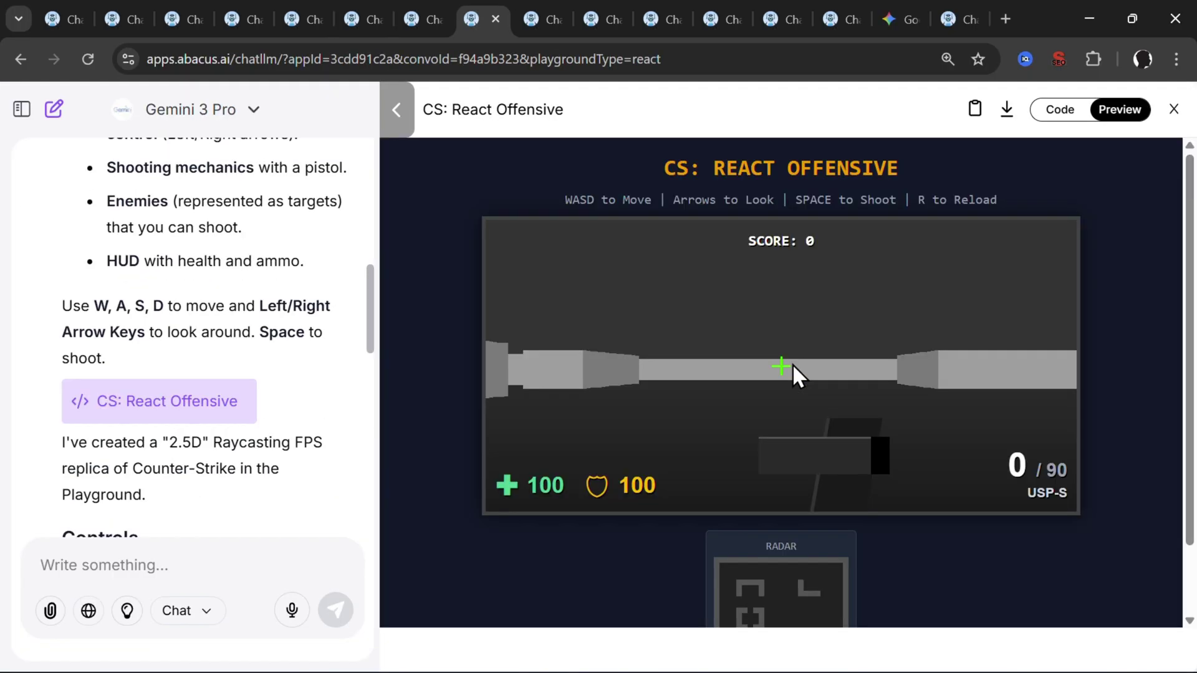
{"action": "key", "text": "ctrl+Tab"}
{"action": "key", "text": "ctrl+Tab"}
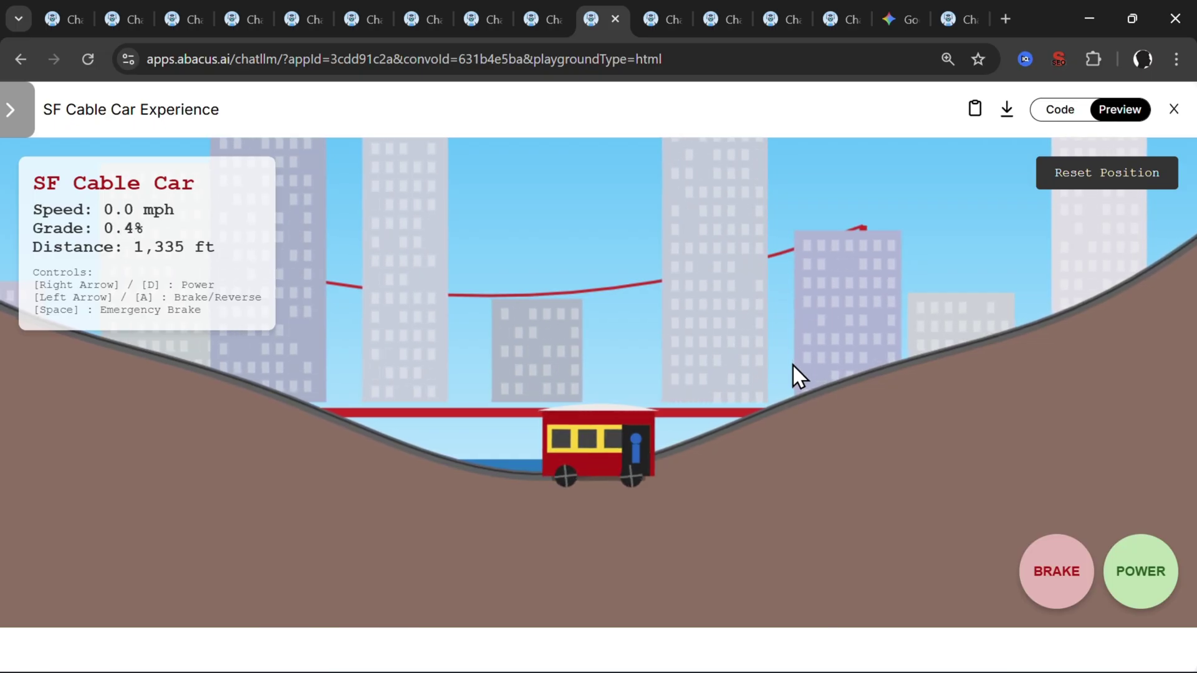
{"action": "key", "text": "ctrl+Tab"}
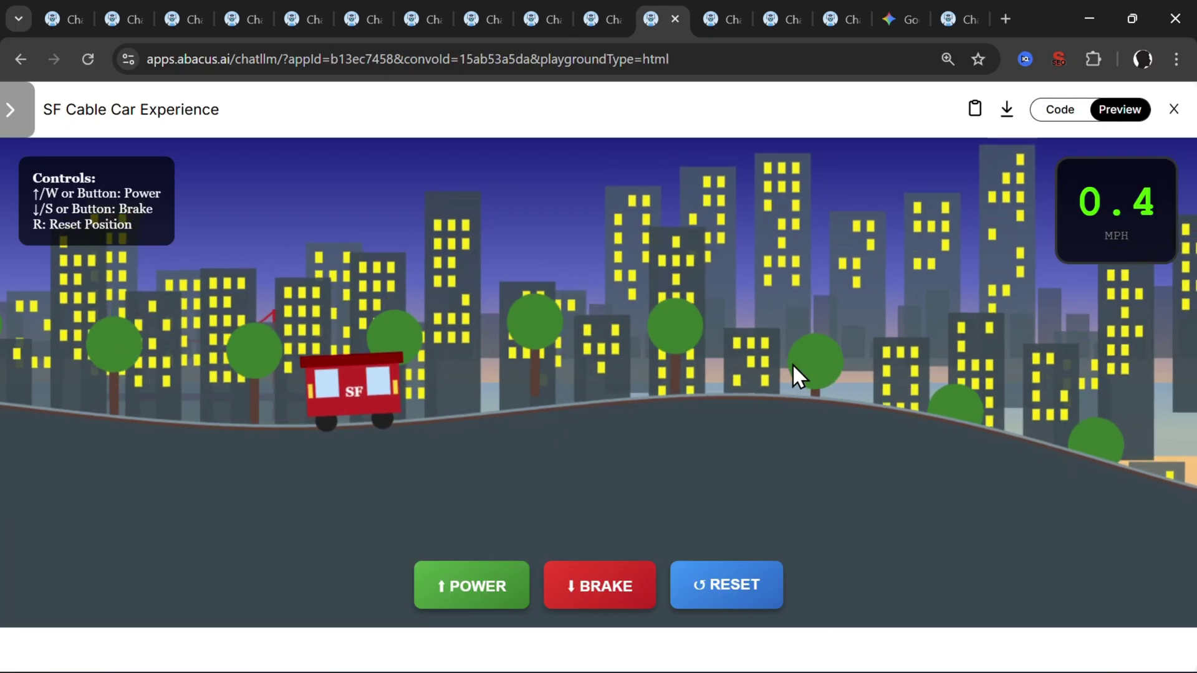